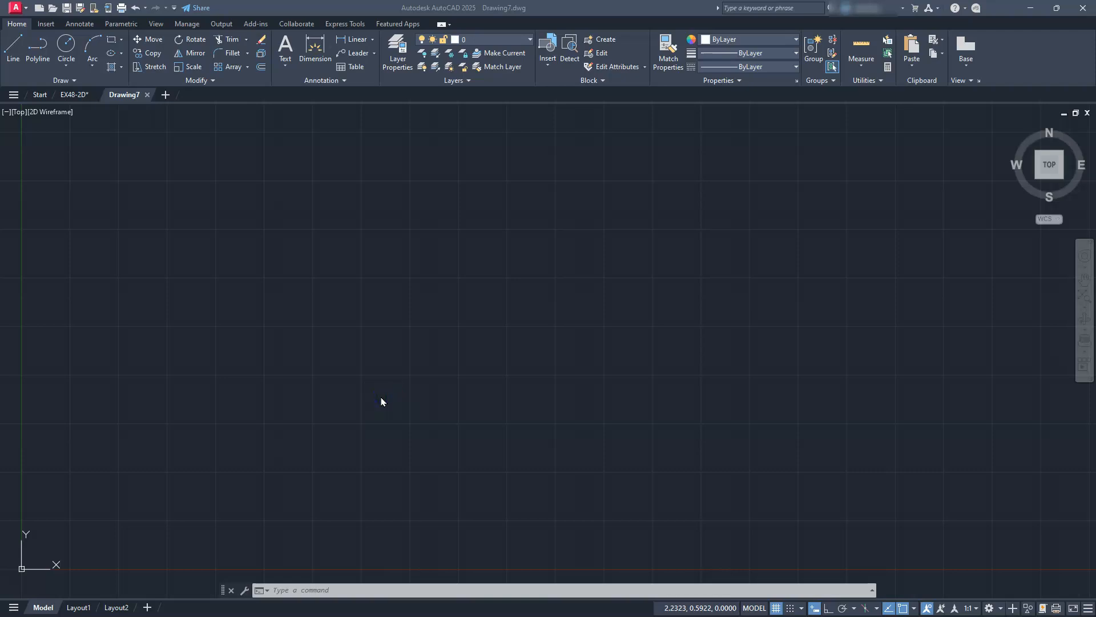
Turn the grid off, turn Ortho mode on, and enable isometric drafting on the left isoplane
click(776, 608)
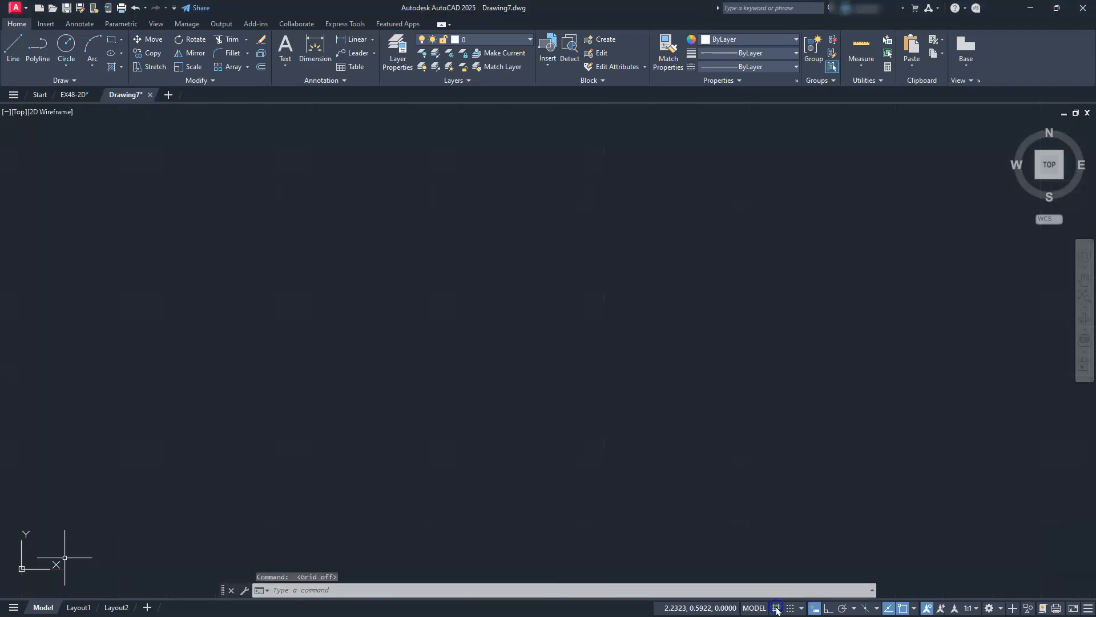
click(828, 609)
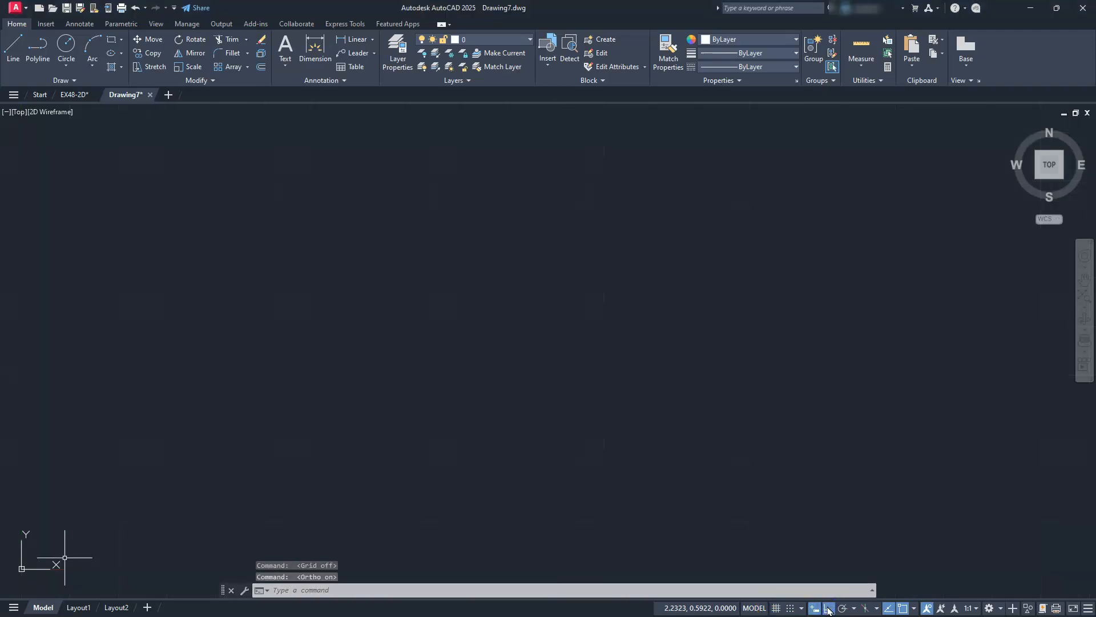
click(867, 609)
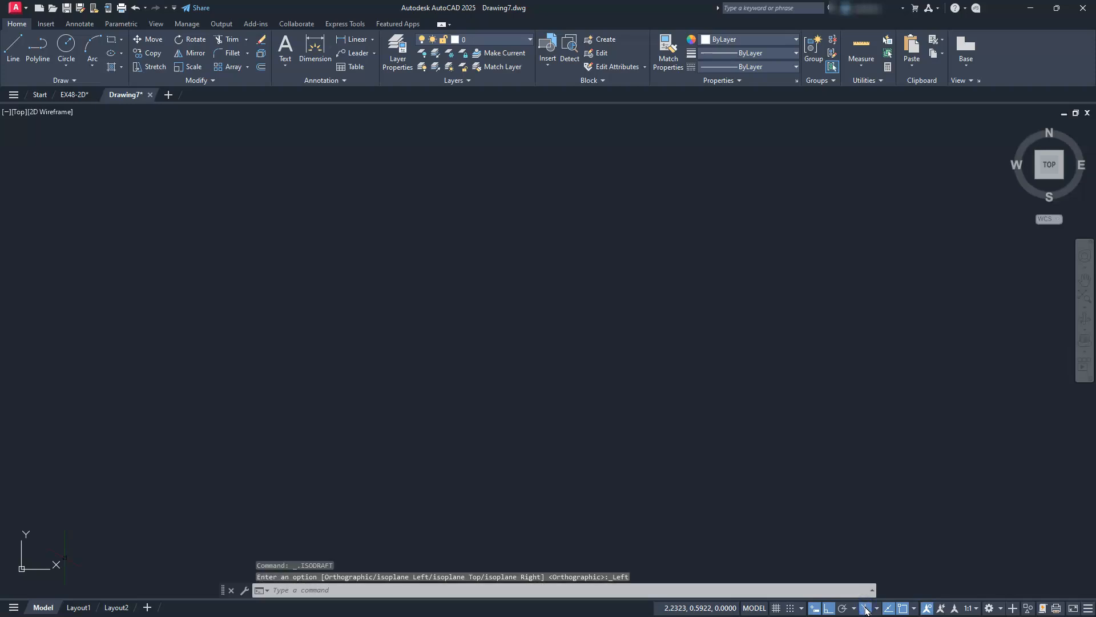
click(914, 609)
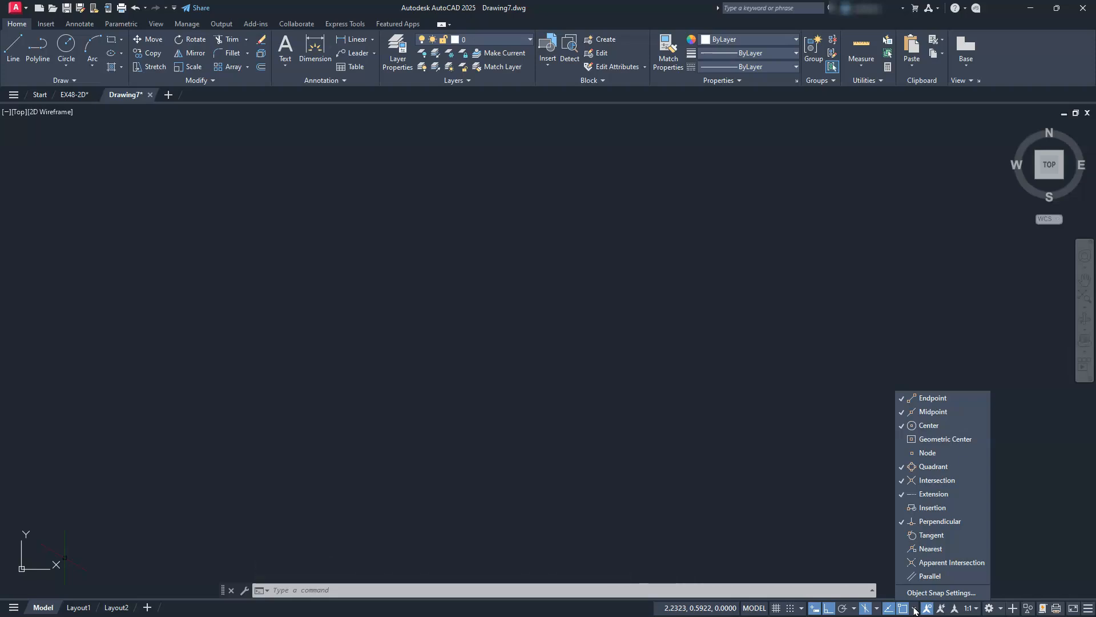
click(544, 398)
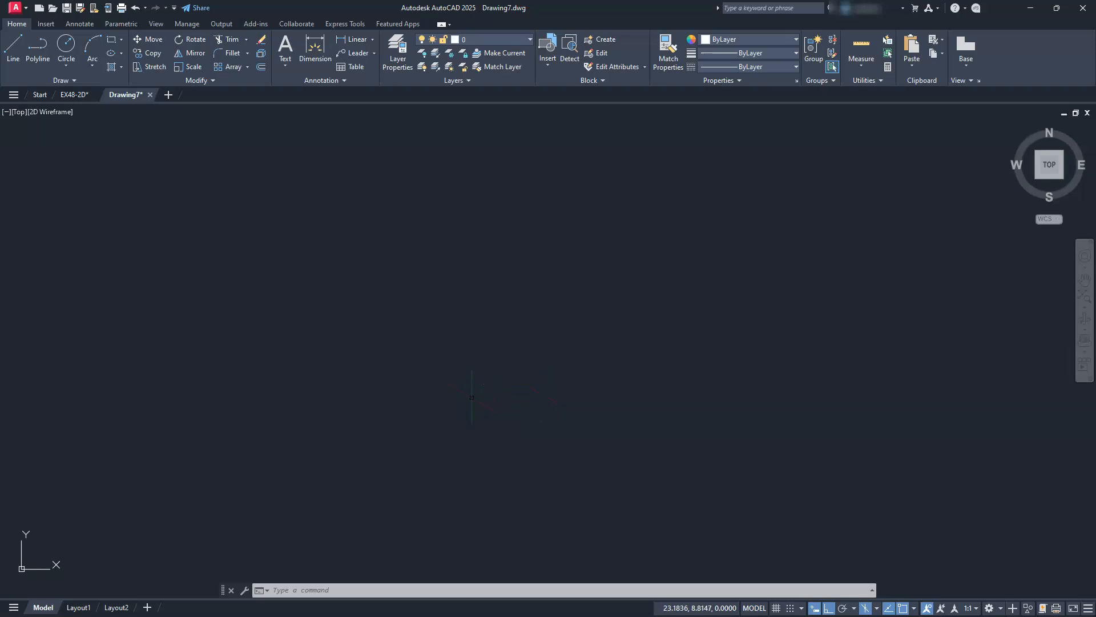
Draw the left face of an isometric box as a closed line outline, 50 high and 90 long
click(12, 43)
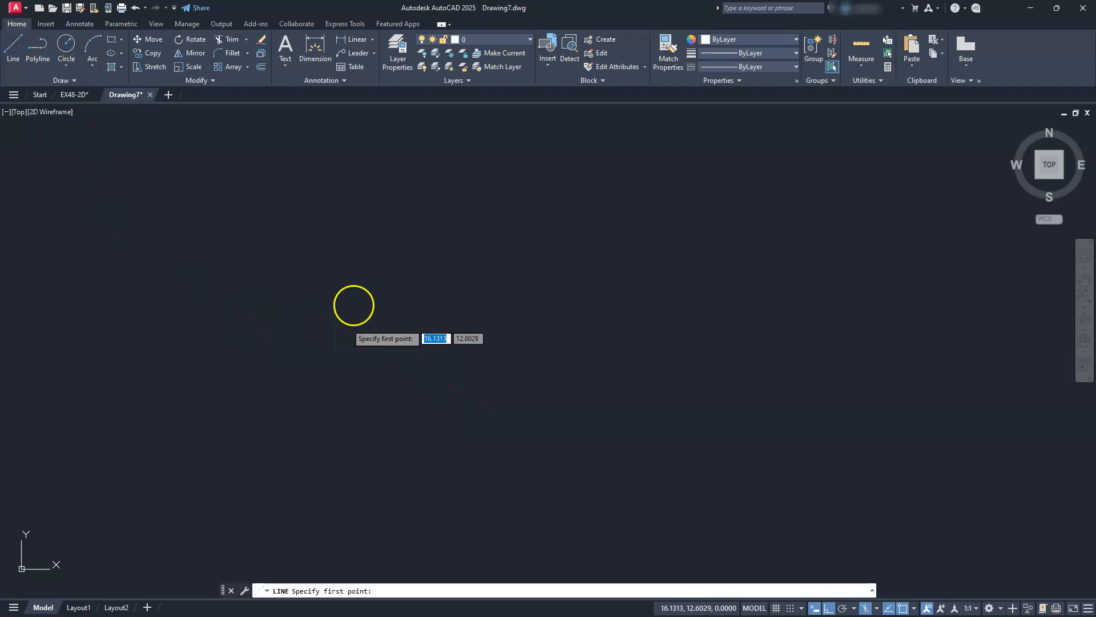
click(316, 144)
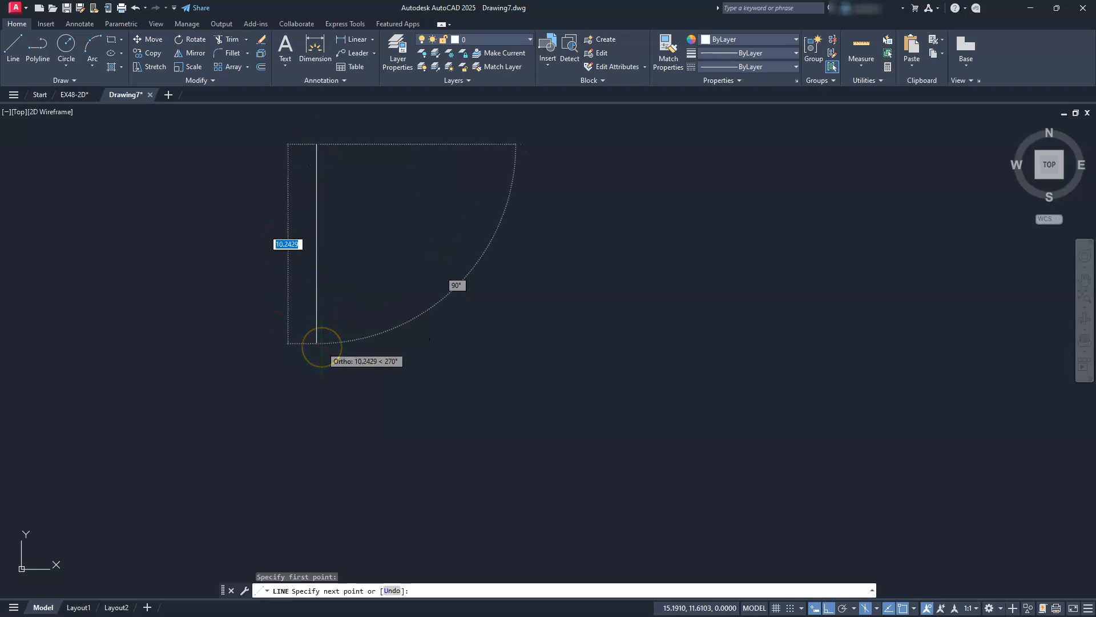
text(50)
key(Return)
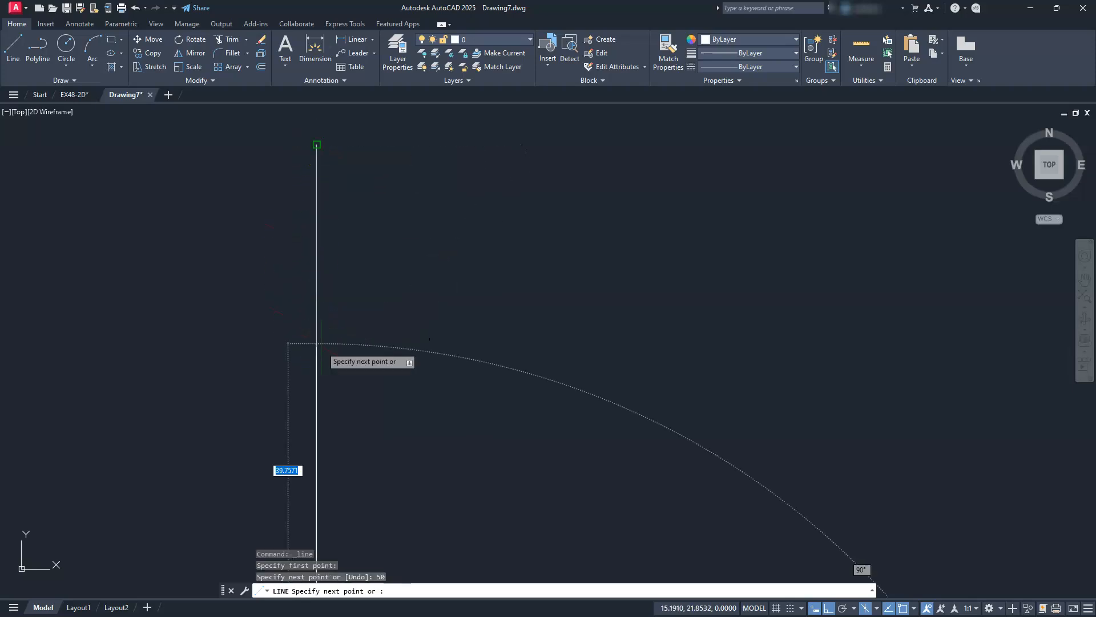
scroll(325, 354, down, 5)
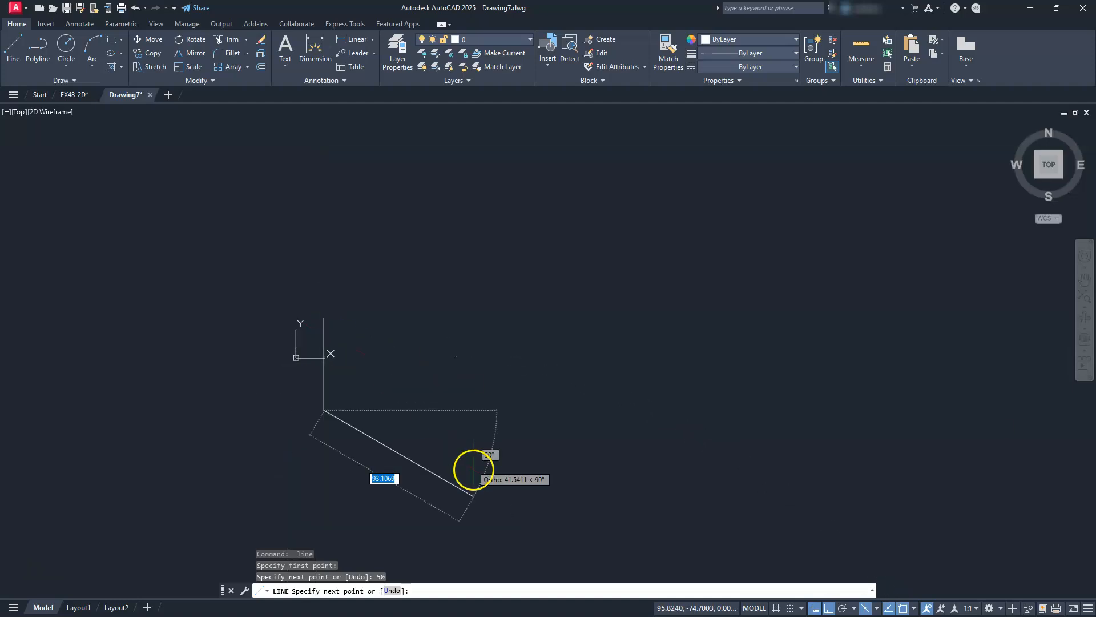
mouse_move(385, 431)
middle_down()
mouse_move(424, 376)
mouse_move(477, 368)
middle_up()
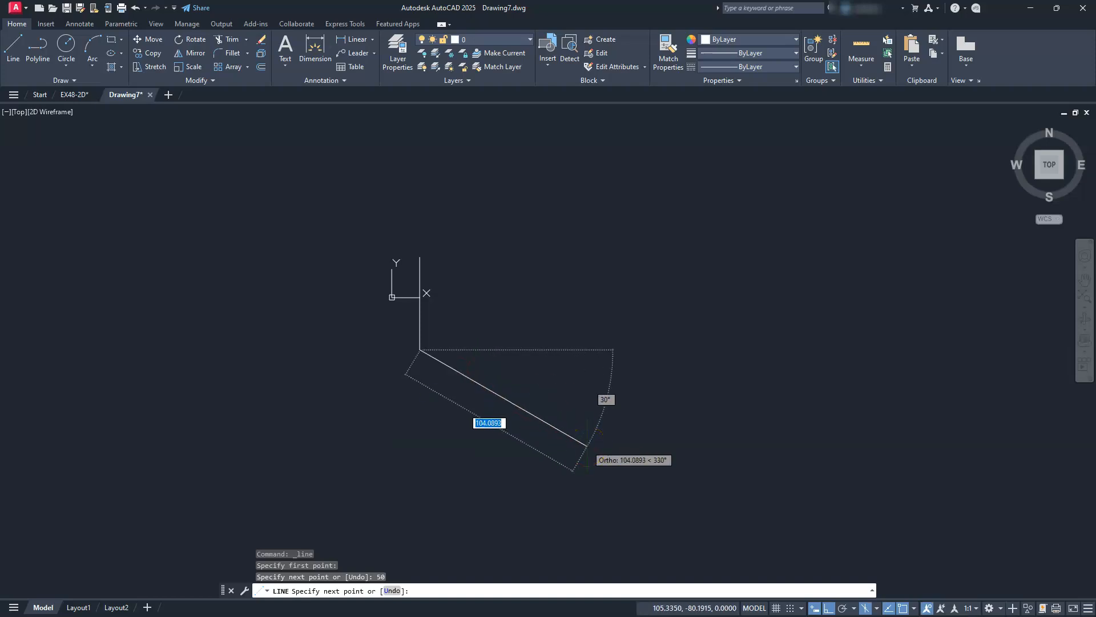
text(90)
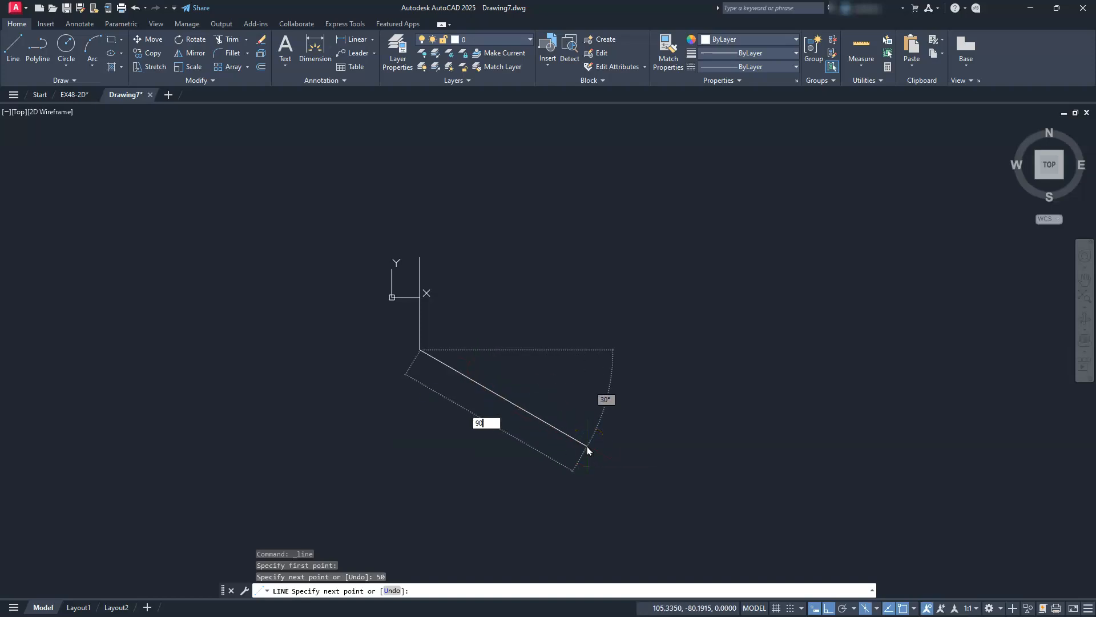
key(Return)
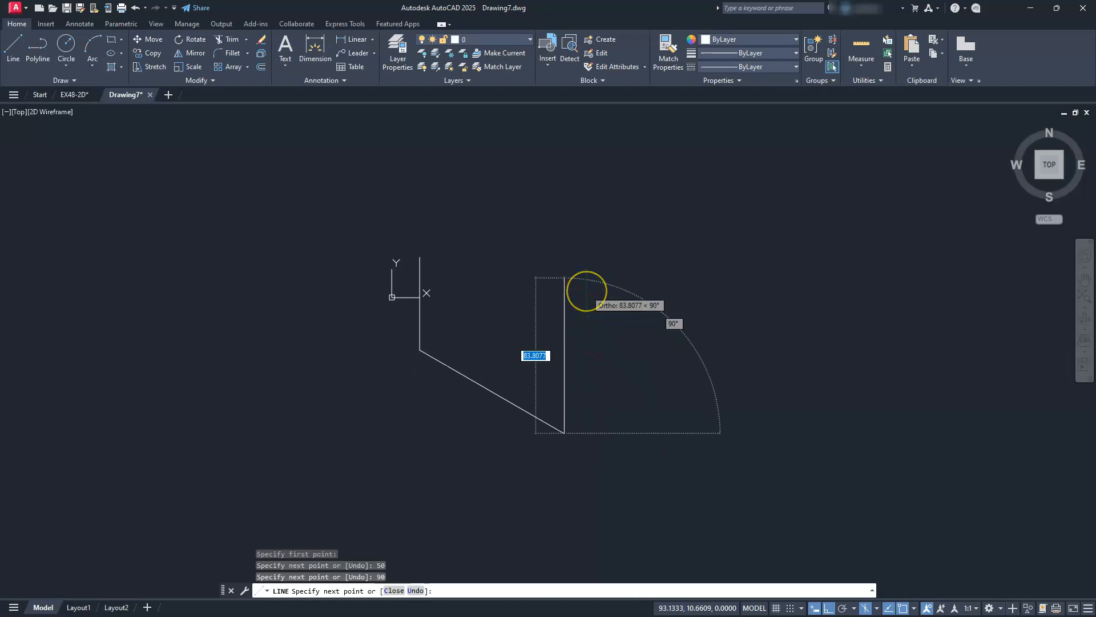
text(50)
key(Return)
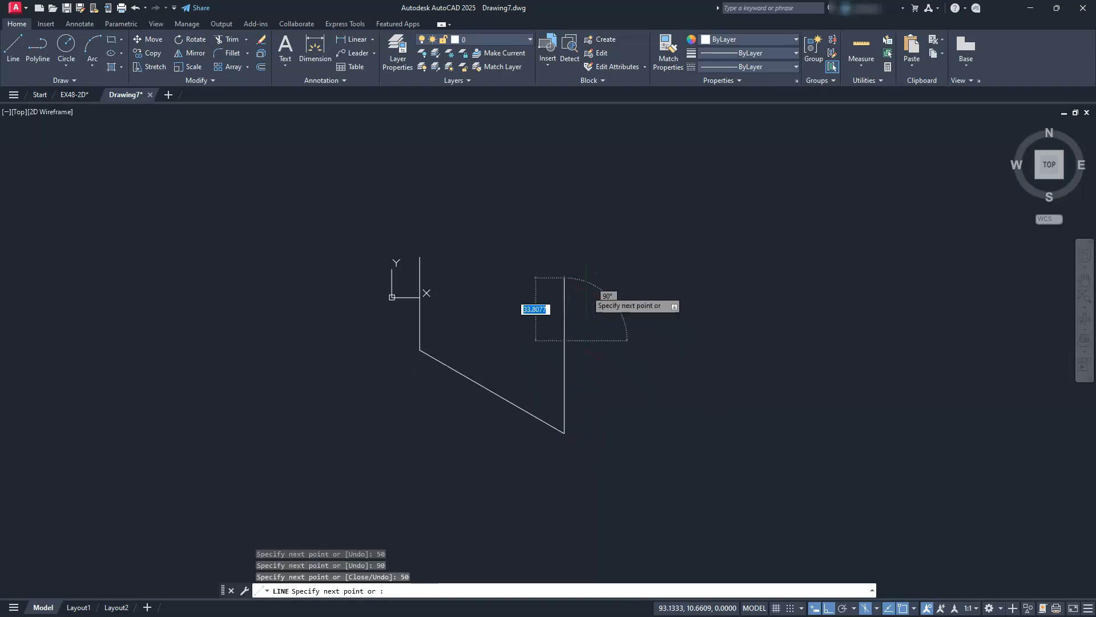
click(420, 257)
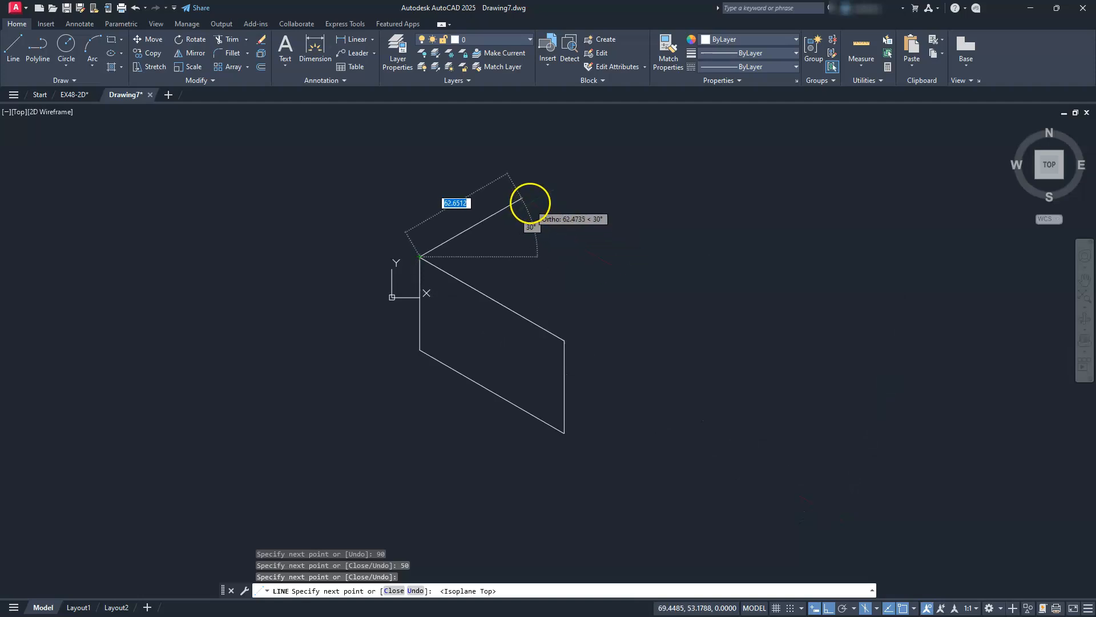
Draw the box's top face on the top isoplane with edges of 40 and 90, ending at the front upper corner
text(40)
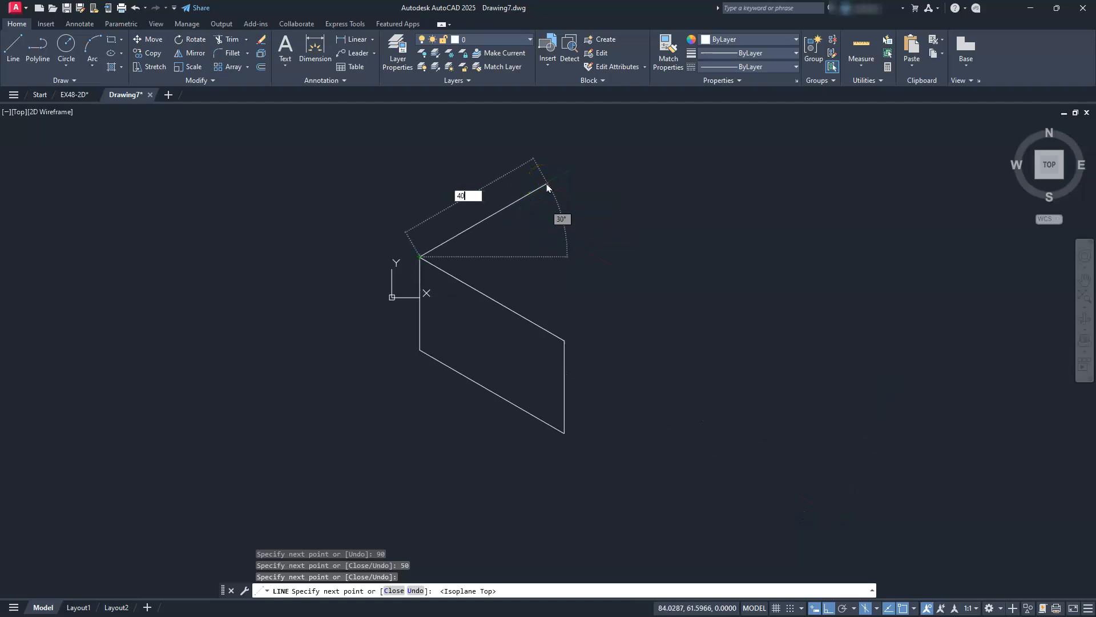
key(Return)
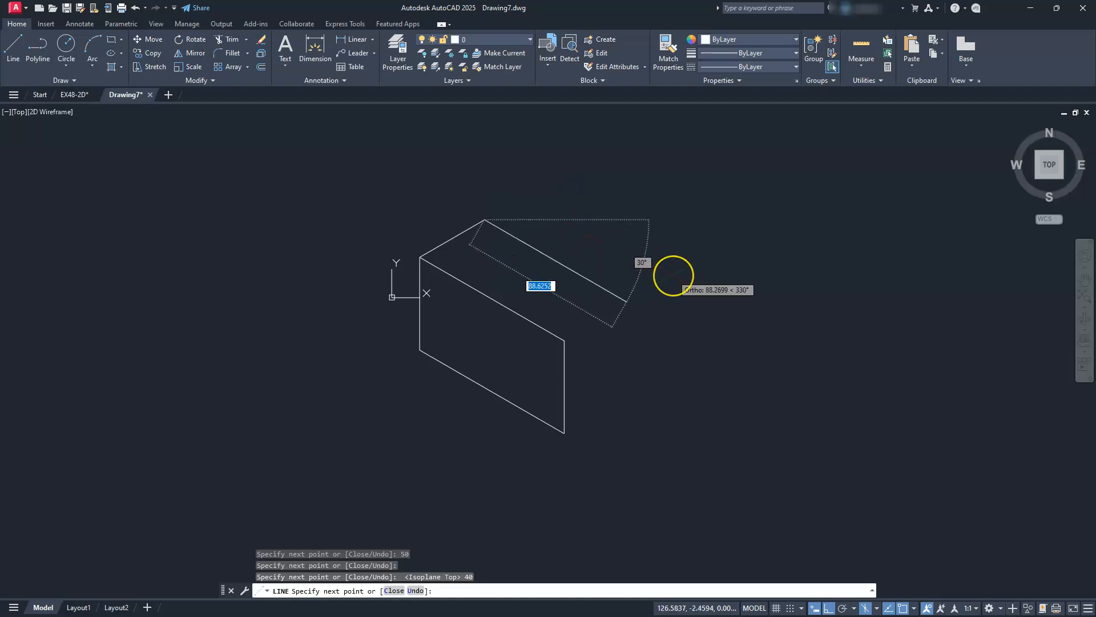
text(5)
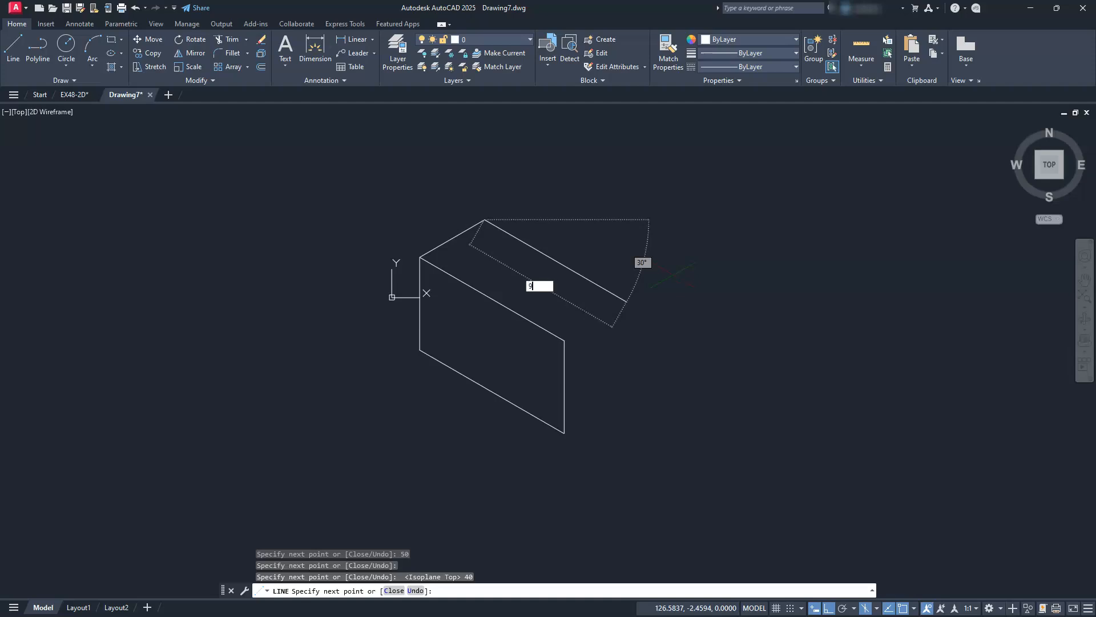
text(0)
key(Return)
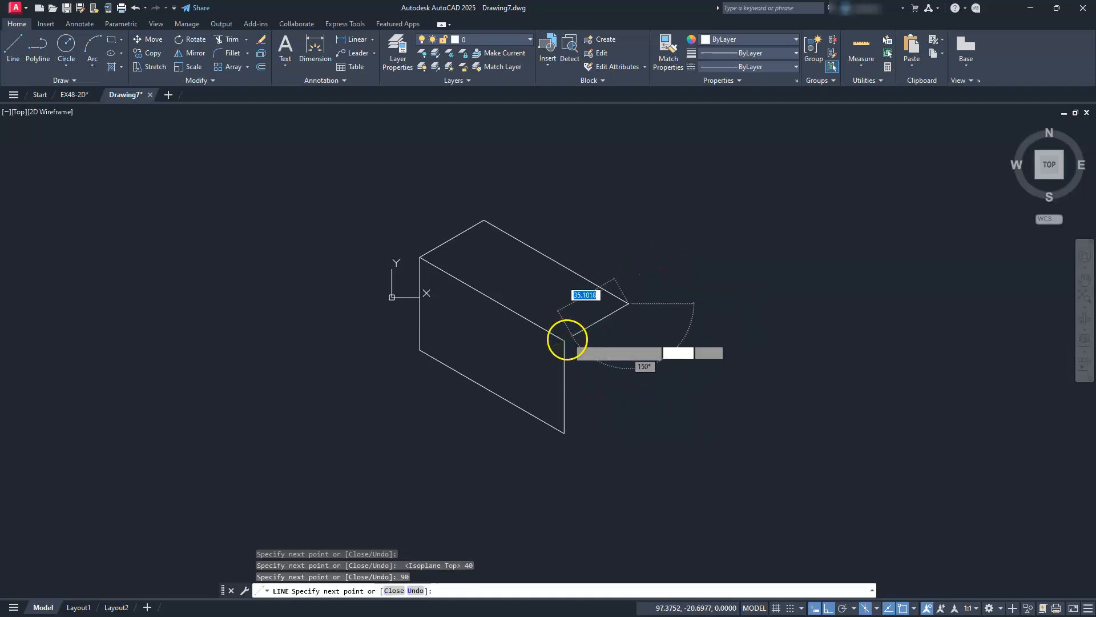
key(Escape)
key(Escape)
key(Escape)
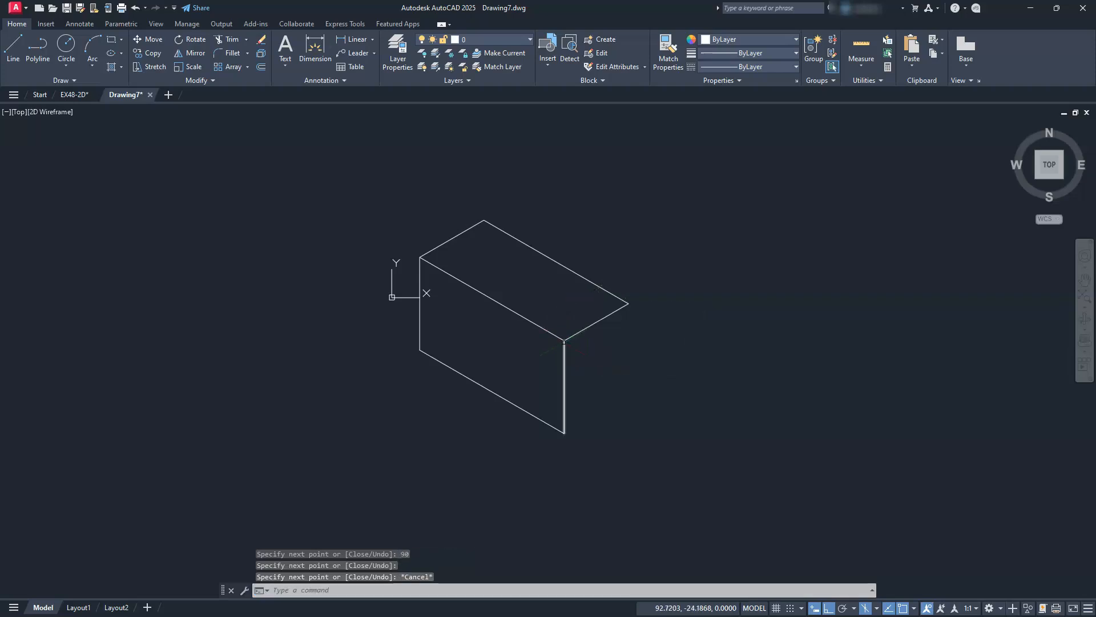
On the right isoplane, draw the right face's 40-long lower edge from the front bottom corner and its vertical edge up to the top face
click(914, 608)
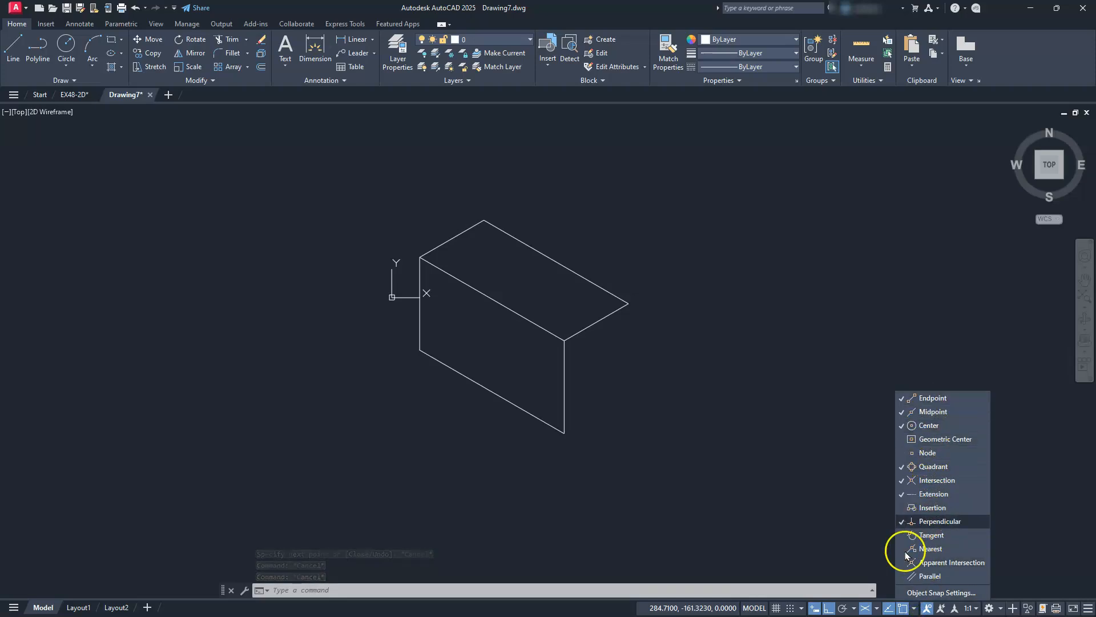
click(877, 608)
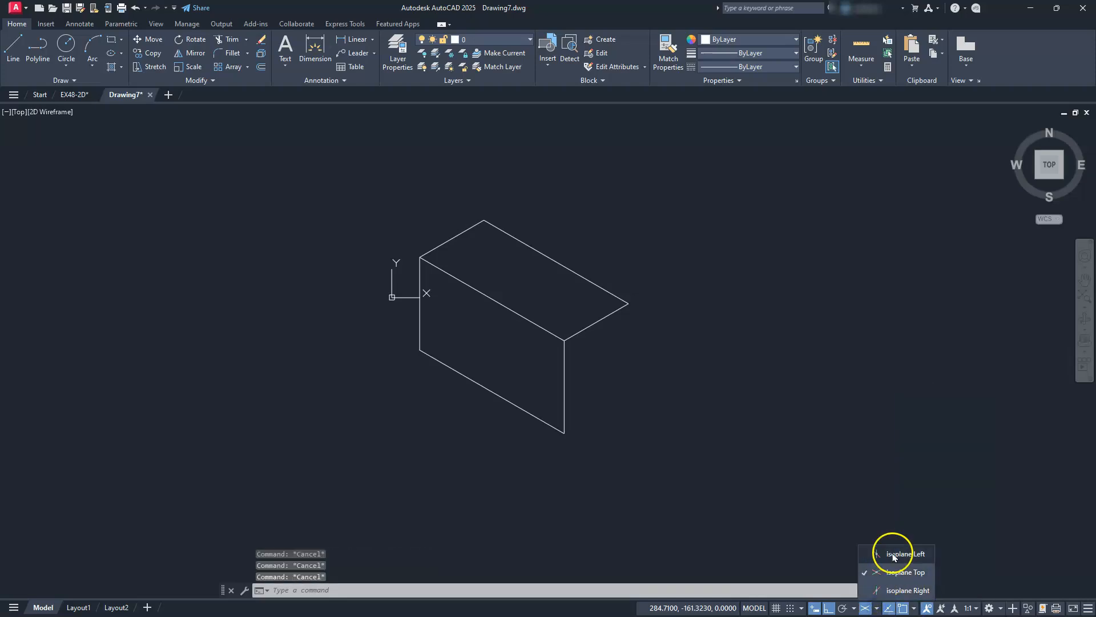
click(902, 591)
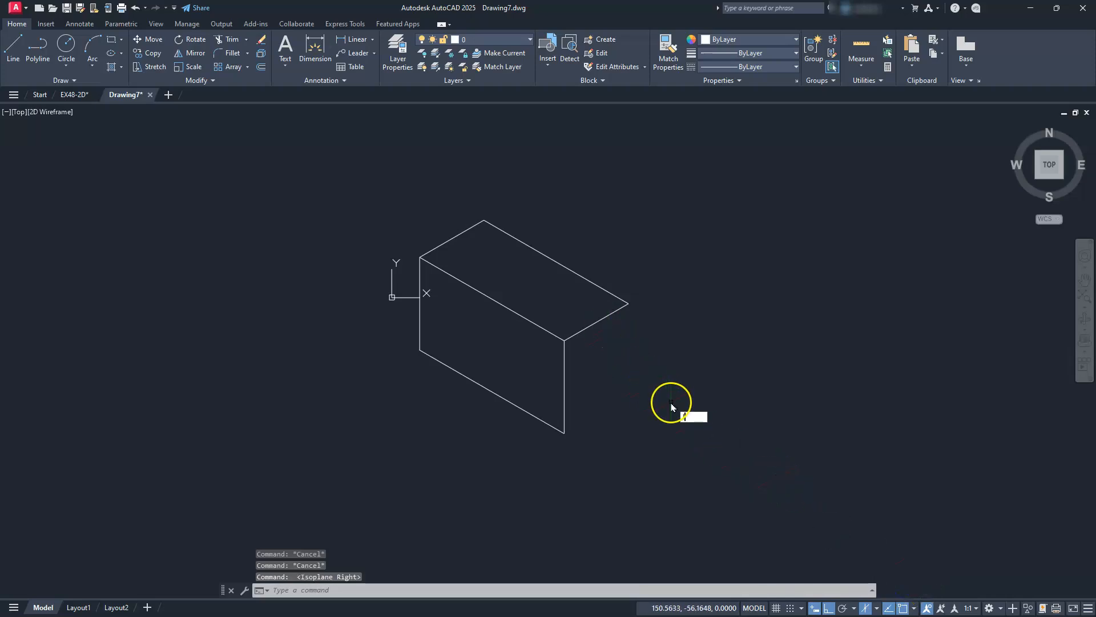
key(Return)
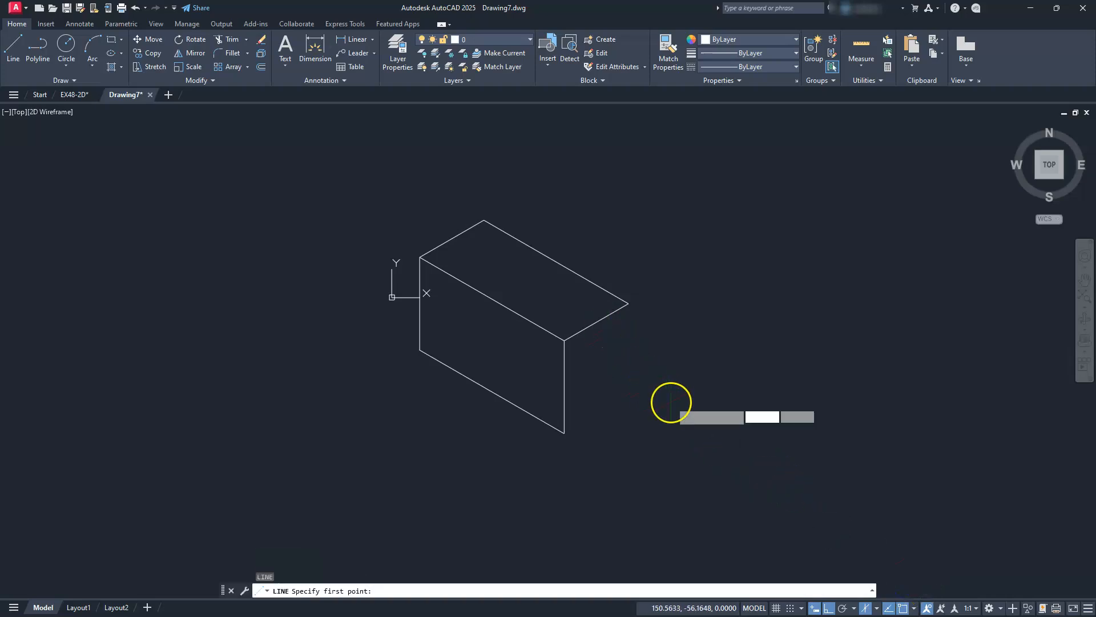
click(555, 433)
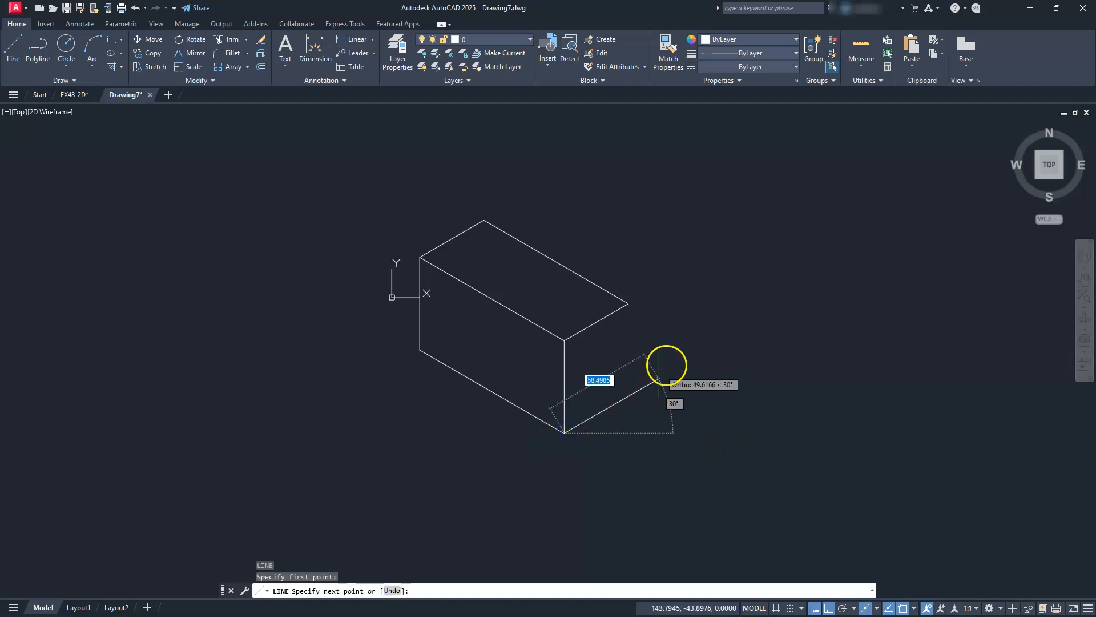
text(40)
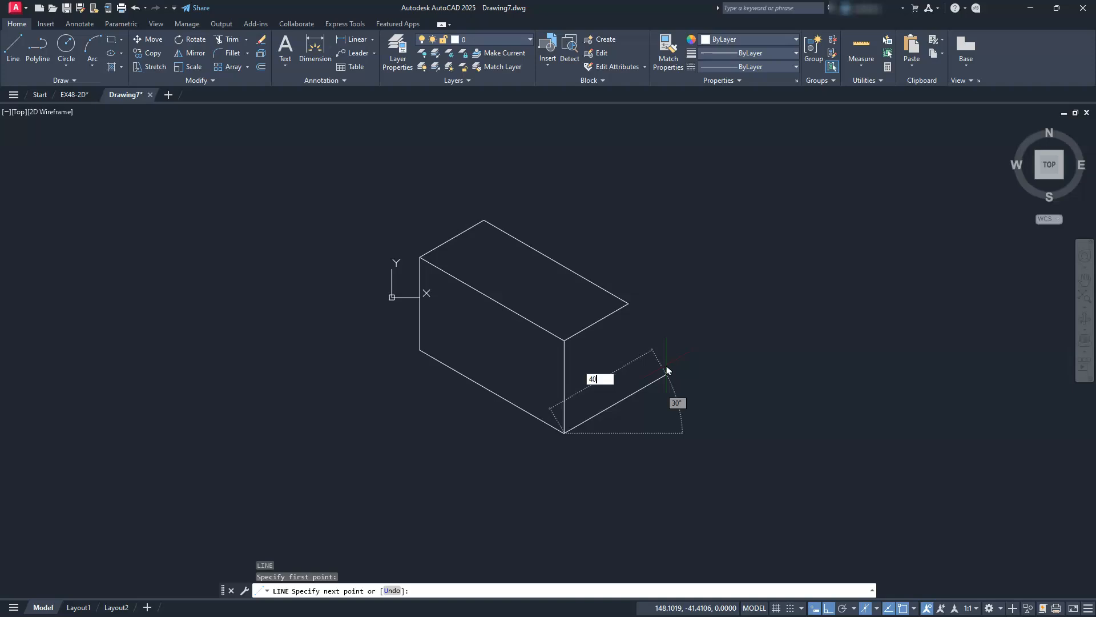
key(Return)
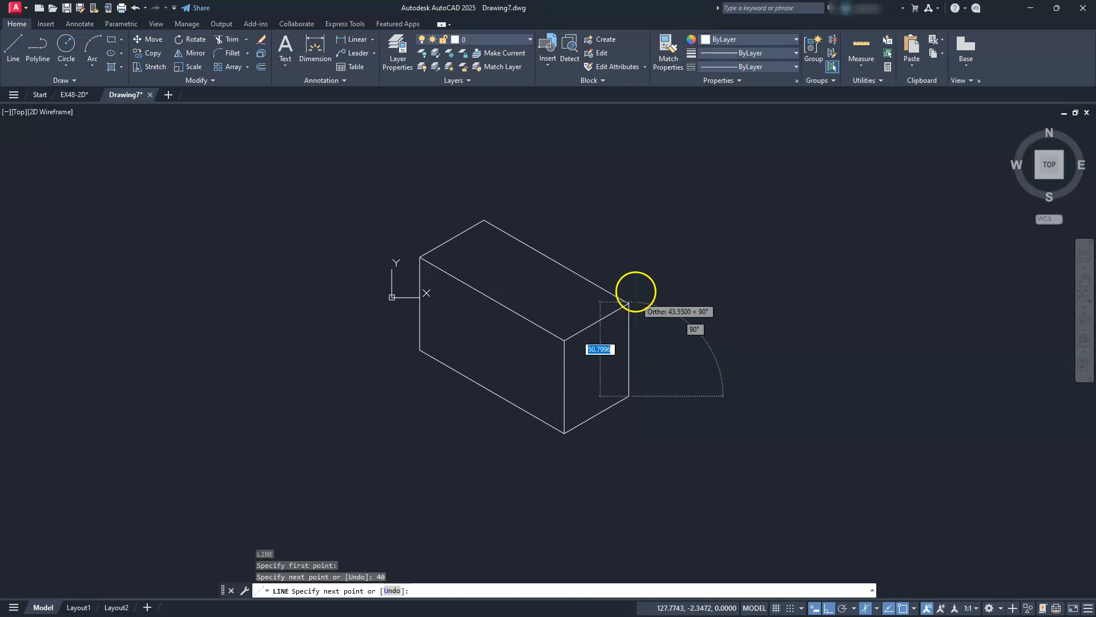
click(630, 299)
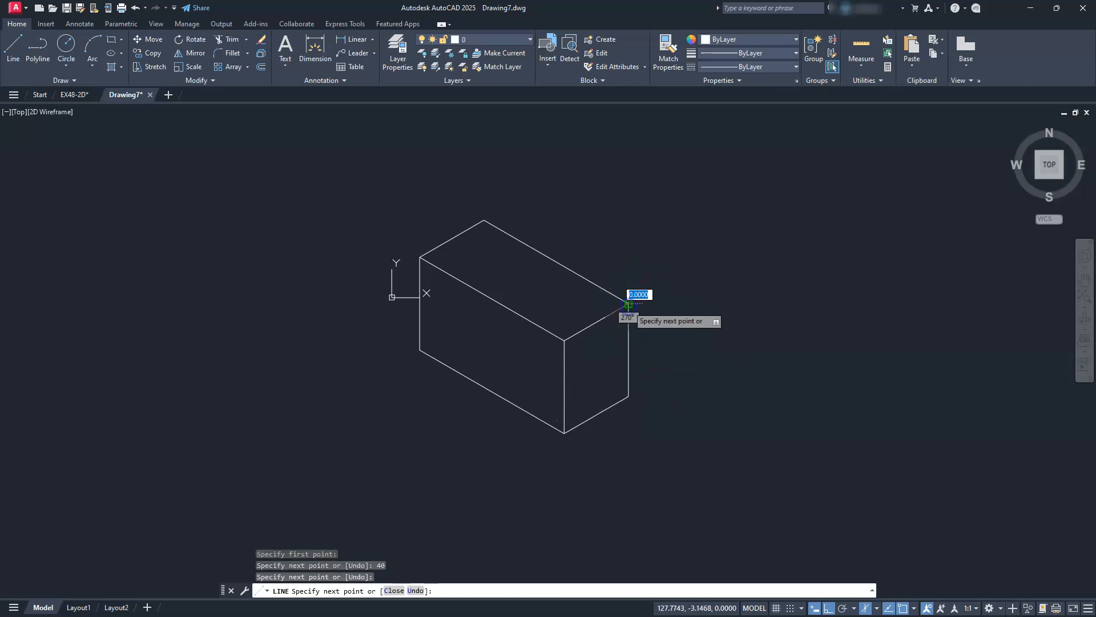
key(Escape)
key(Escape)
On the left isoplane, draw an isocircle of radius 25 centred on the midpoint of the left face's outer vertical edge
scroll(546, 349, up, 2)
middle_drag(526, 369, 564, 369)
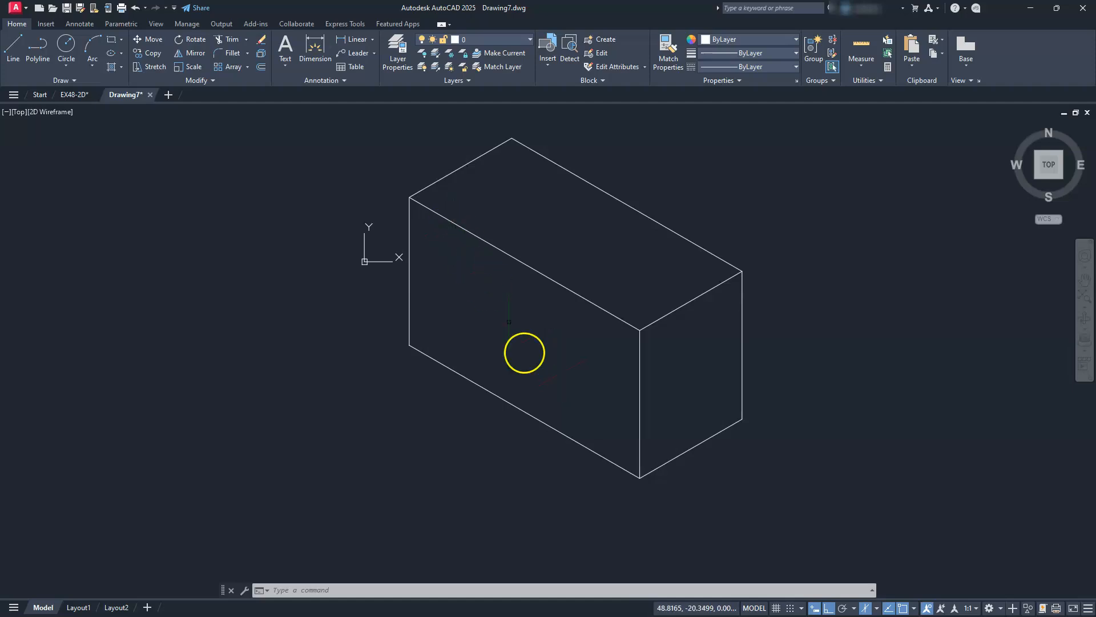
click(877, 607)
click(882, 558)
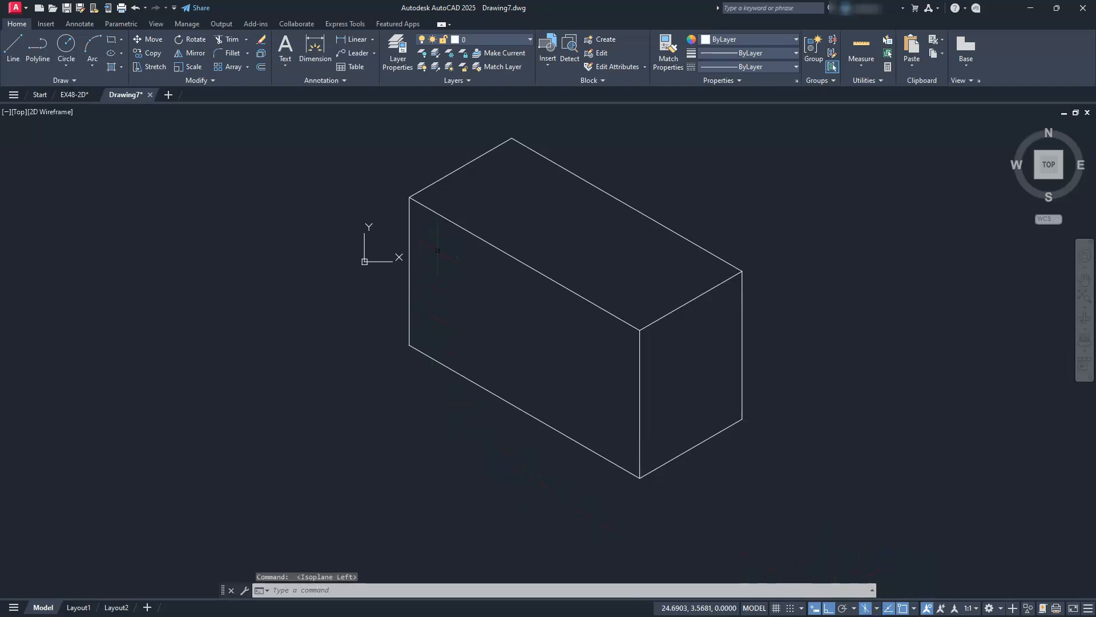
text(el)
key(Return)
text(i)
key(Return)
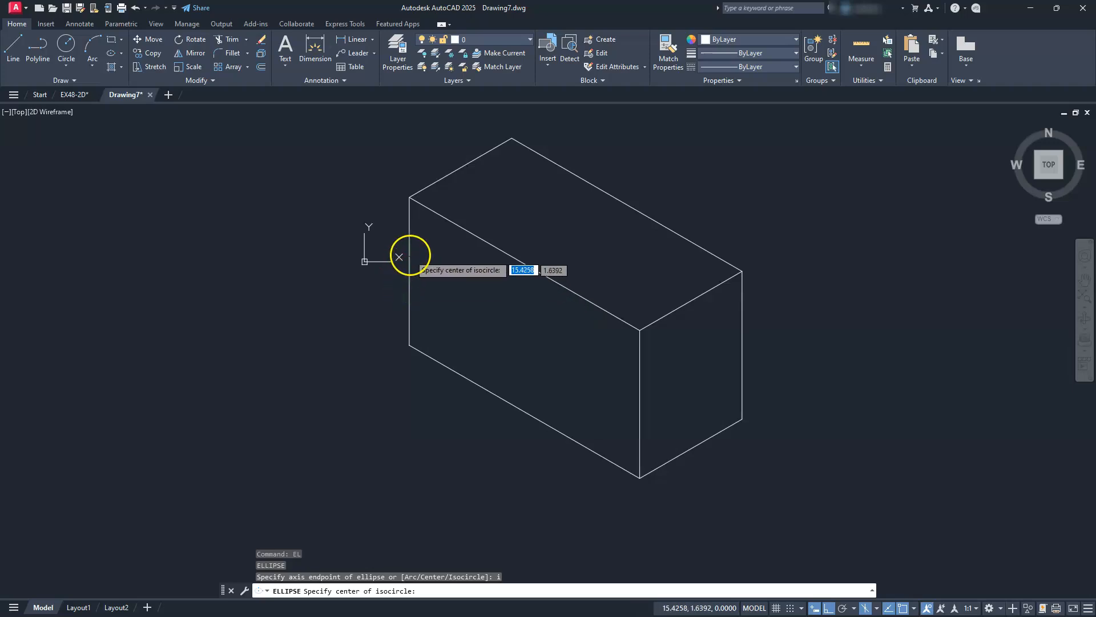
click(409, 265)
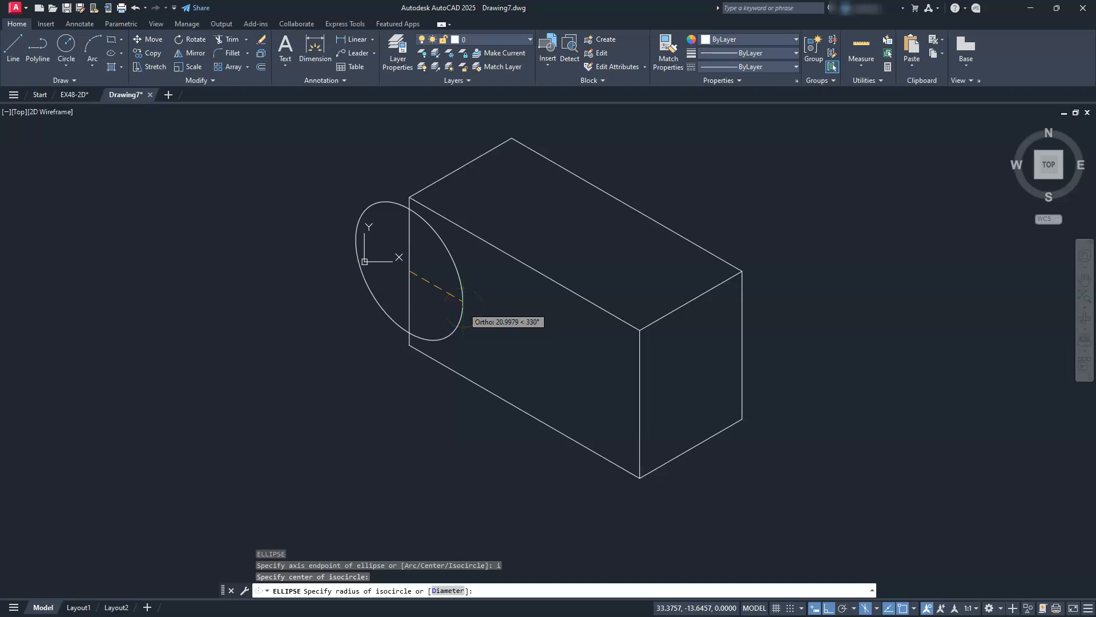
text(25)
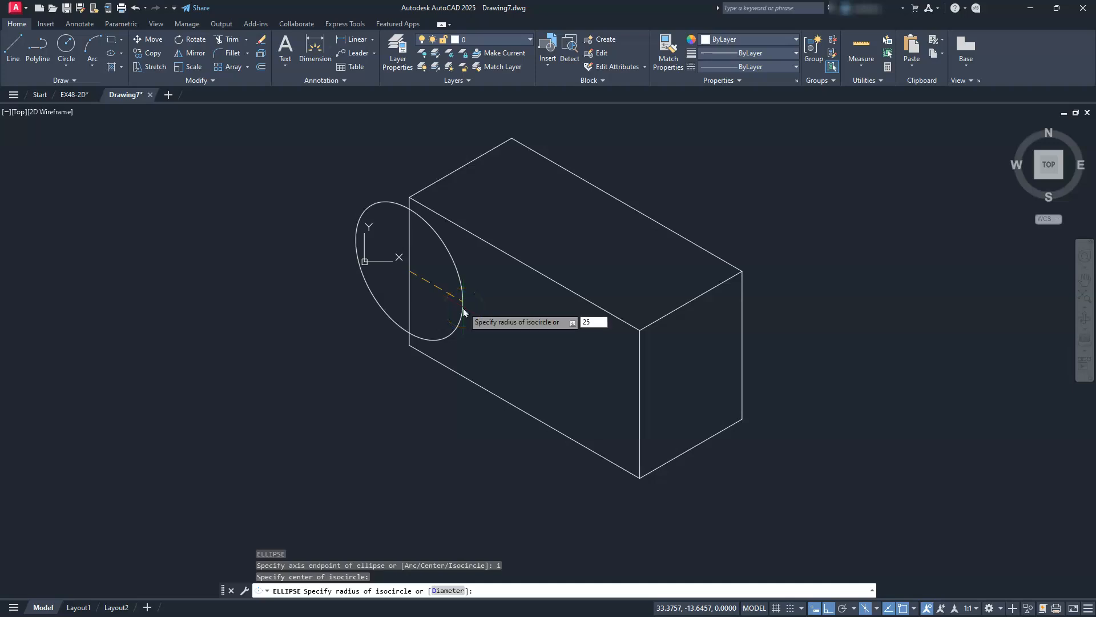
key(Return)
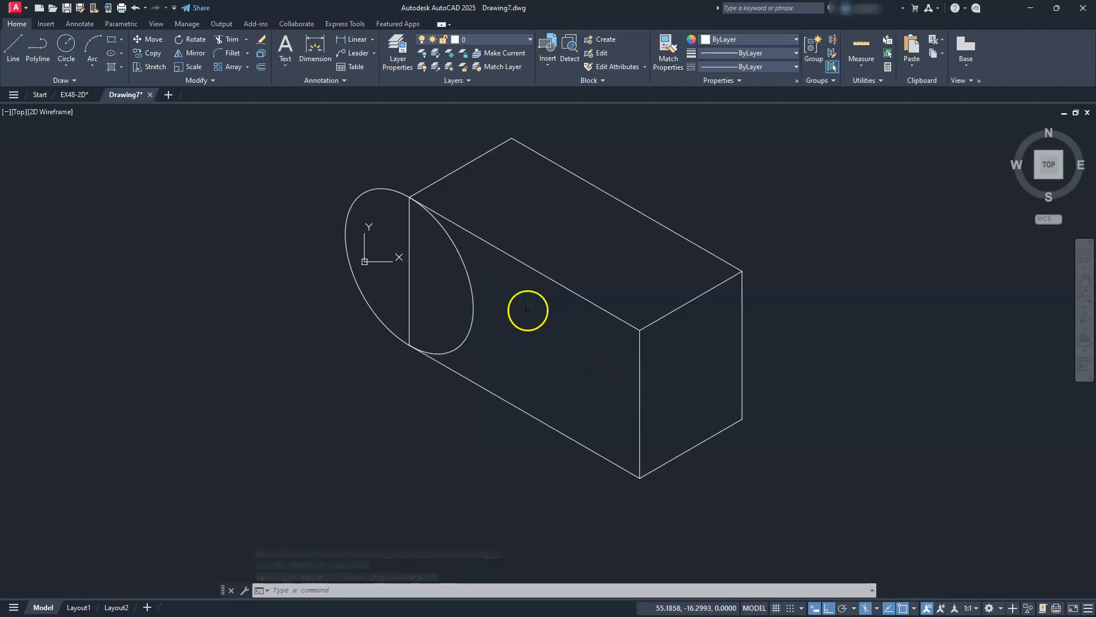
Move the isocircle 25 inward along the left face's long direction so it sits inside the face's outer end
text(m)
key(Return)
click(497, 308)
click(447, 327)
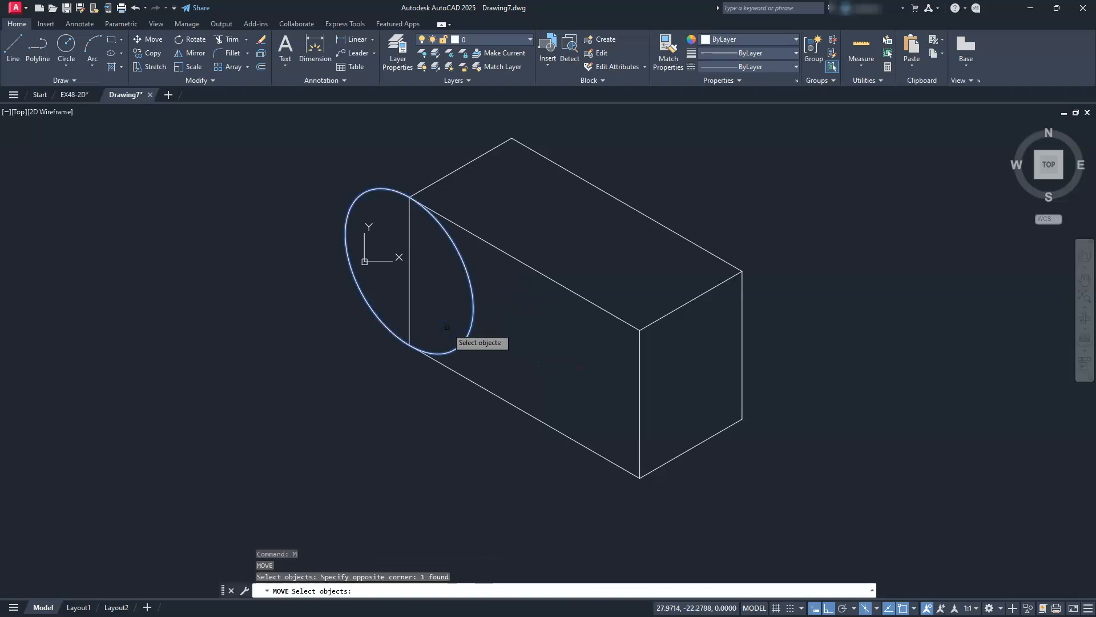
right_click(402, 396)
click(381, 374)
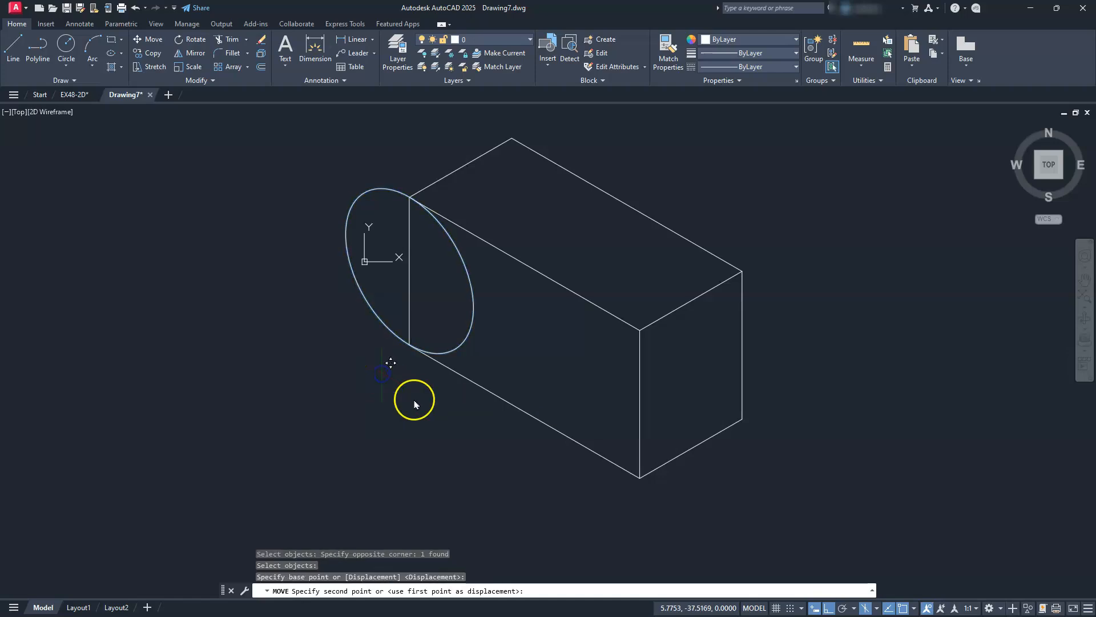
text(25)
key(Return)
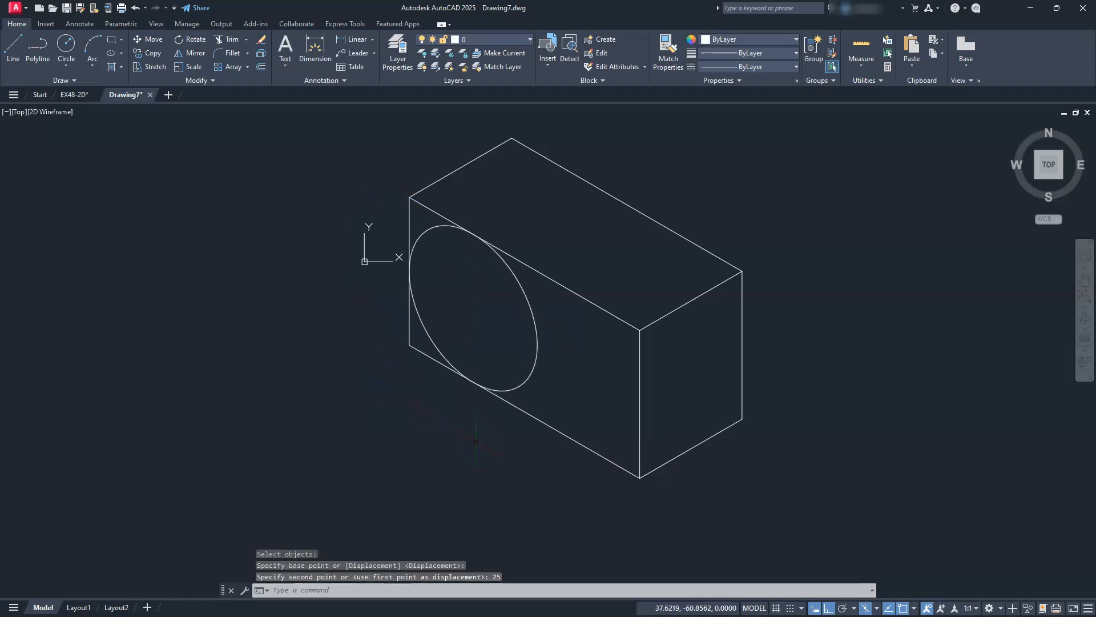
key(Escape)
key(Escape)
key(Escape)
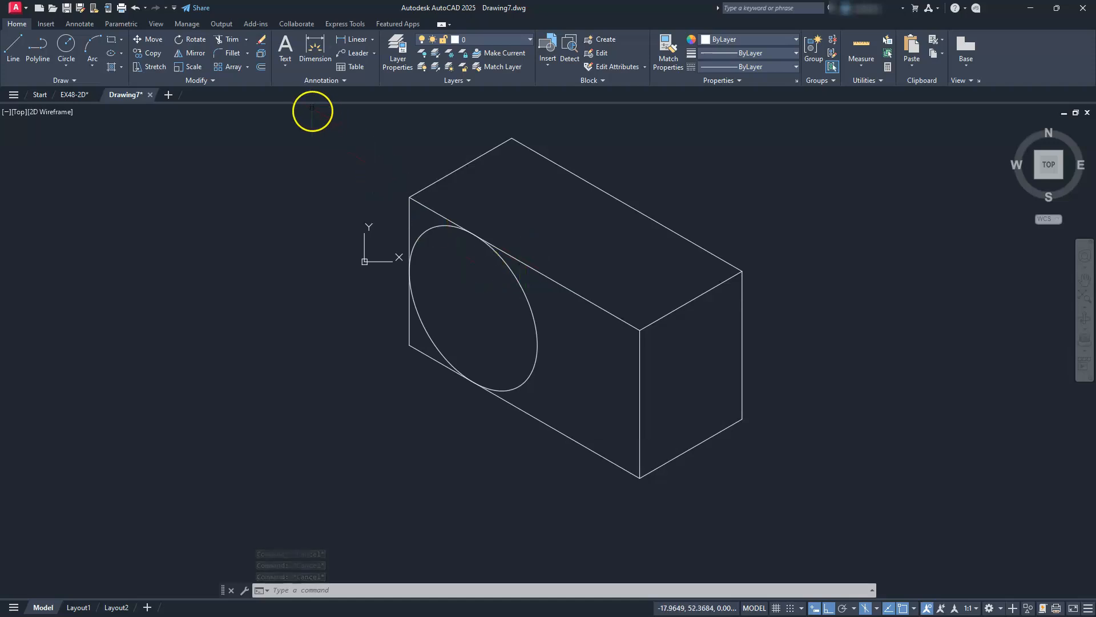
Copy the isocircle from the top face's outer front corner to its outer back corner
text(co)
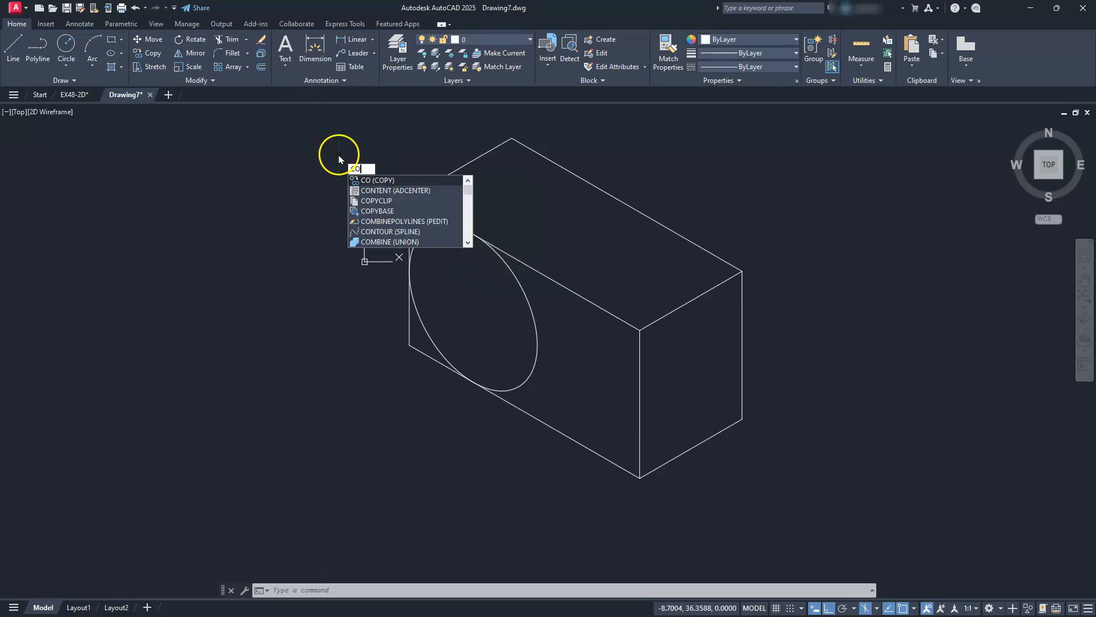
key(Return)
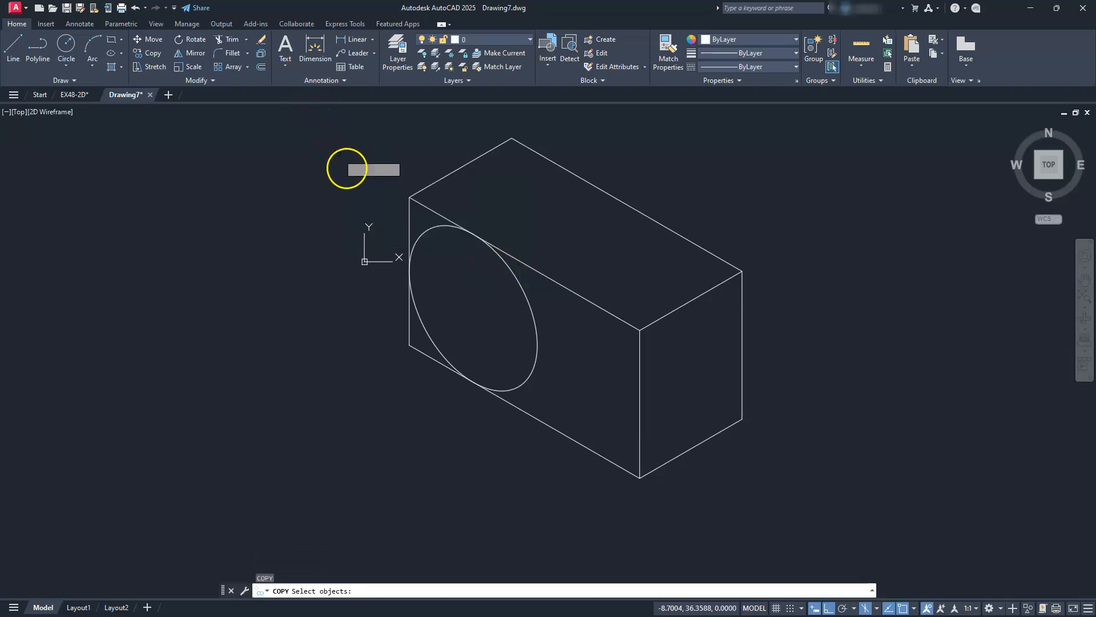
click(425, 230)
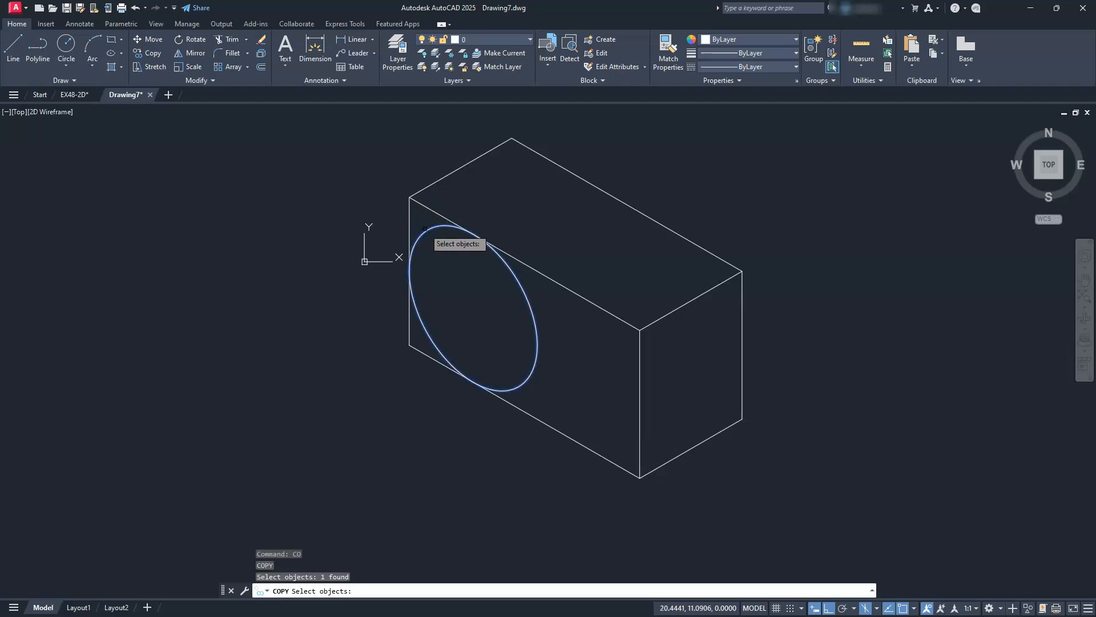
key(Return)
click(409, 196)
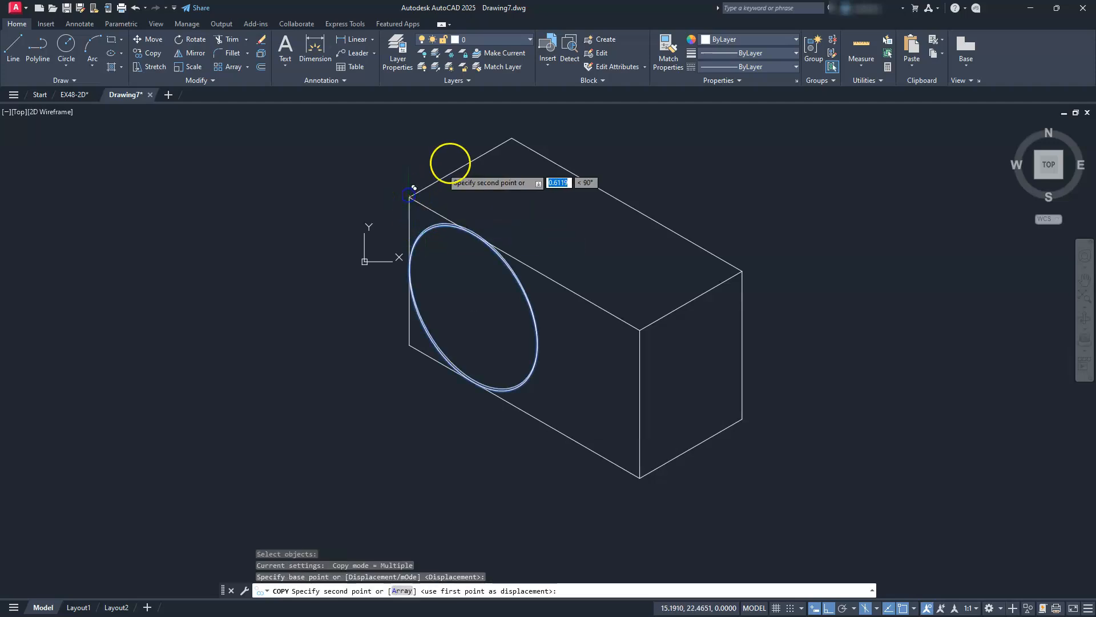
click(509, 134)
key(Escape)
key(Escape)
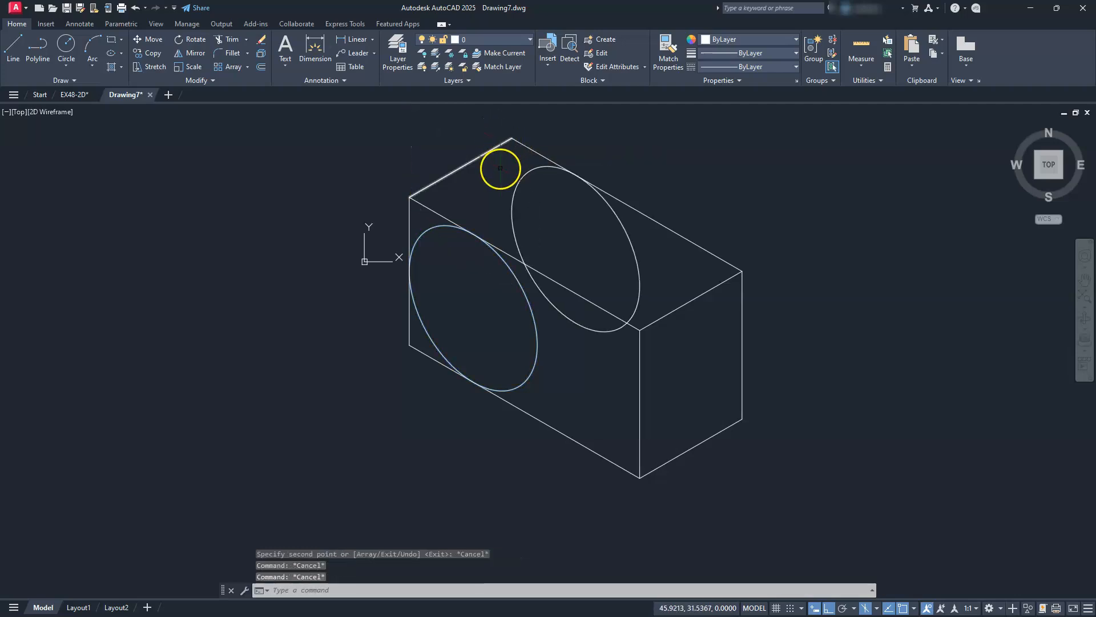
Copy the top face's outer short edge to the front isocircle's tangent point on the top edge and to its lower outer quadrant
click(461, 168)
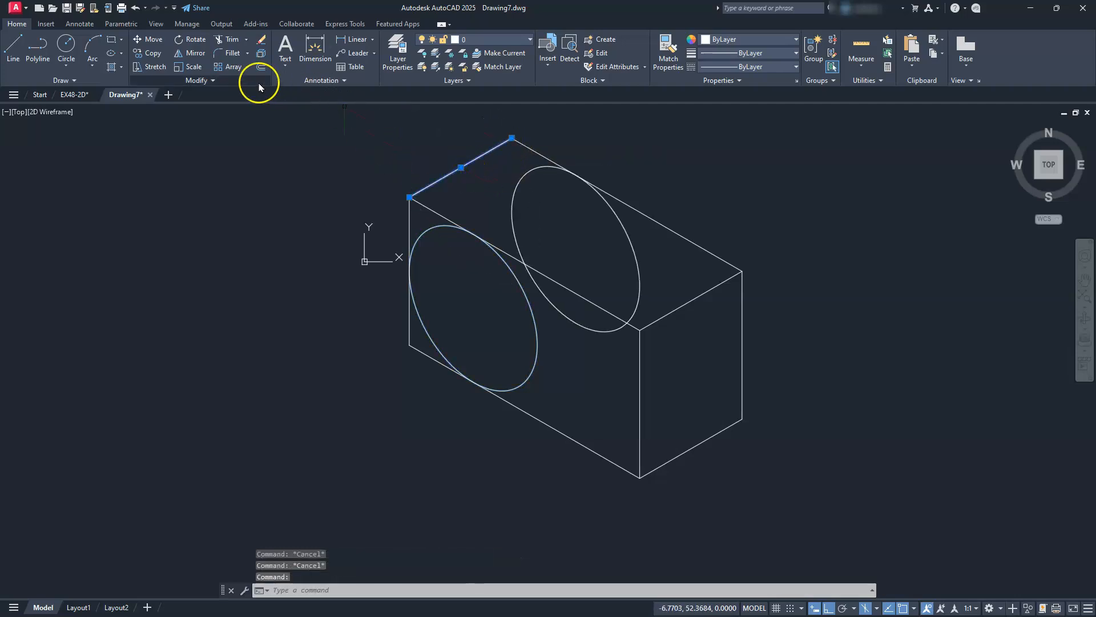
click(144, 52)
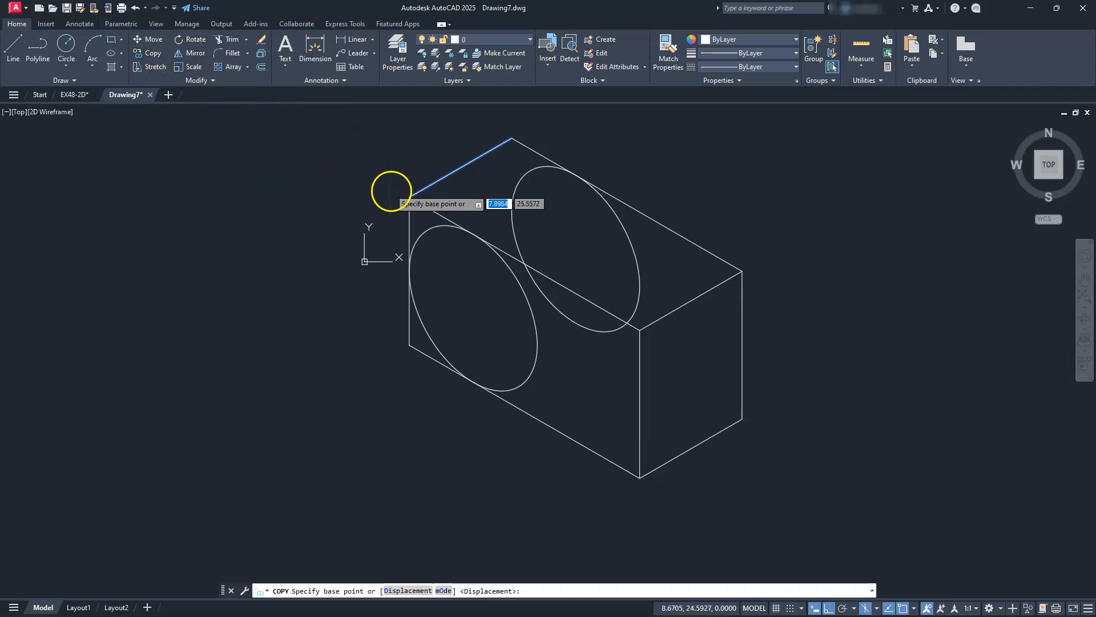
click(408, 197)
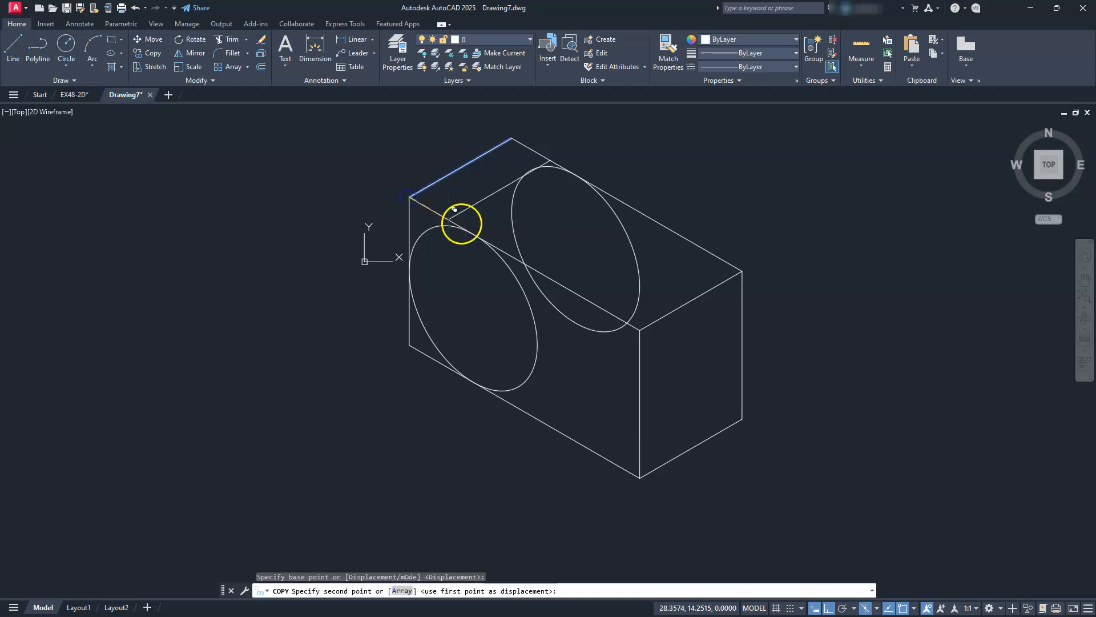
click(477, 229)
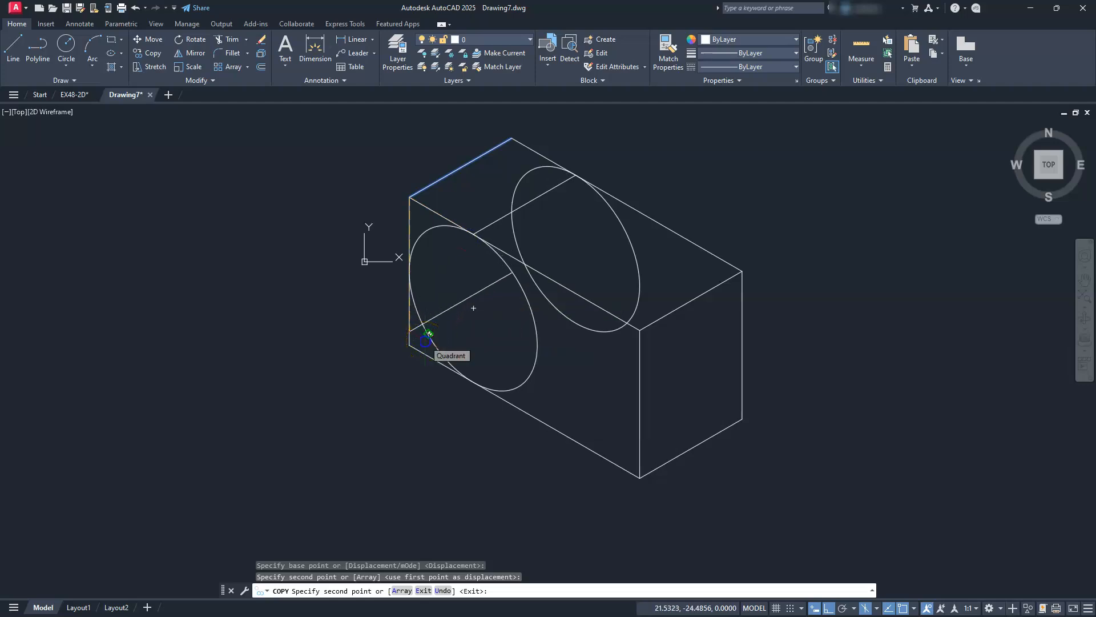
key(Escape)
key(Escape)
key(Escape)
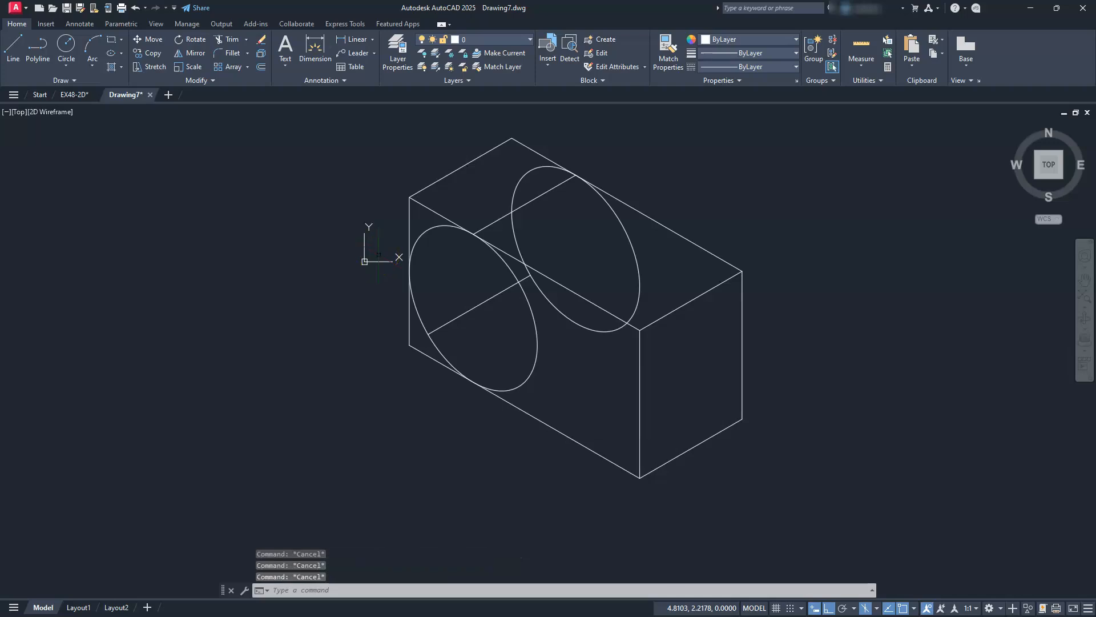
Trim the top face's back long edge between the outer back corner and the rear isocircle
key(Return)
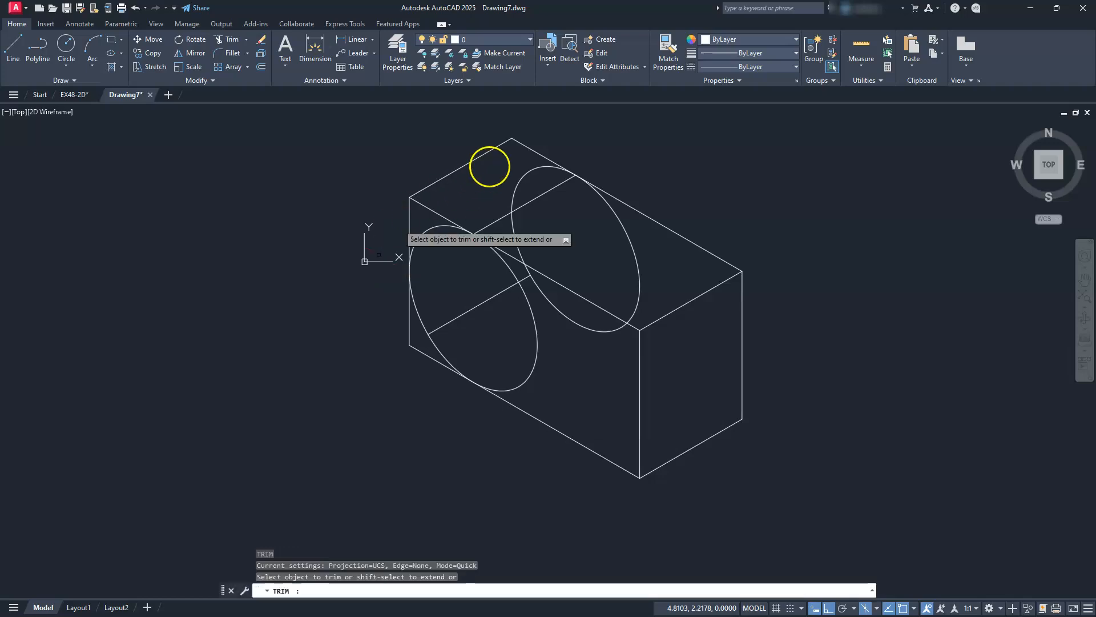
click(530, 151)
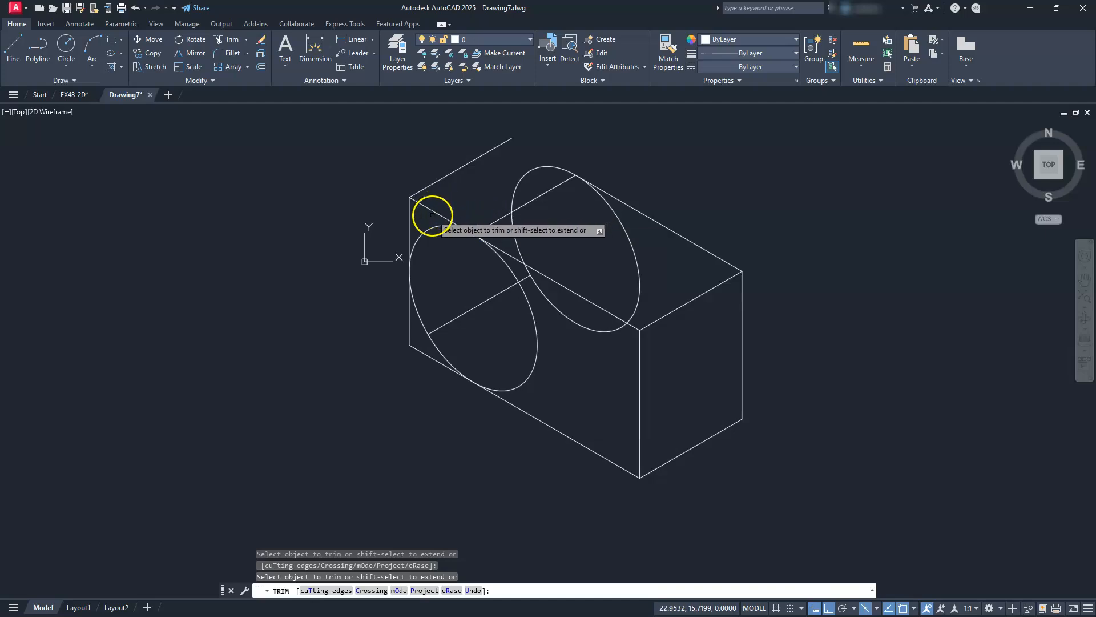
key(Escape)
key(Escape)
key(Escape)
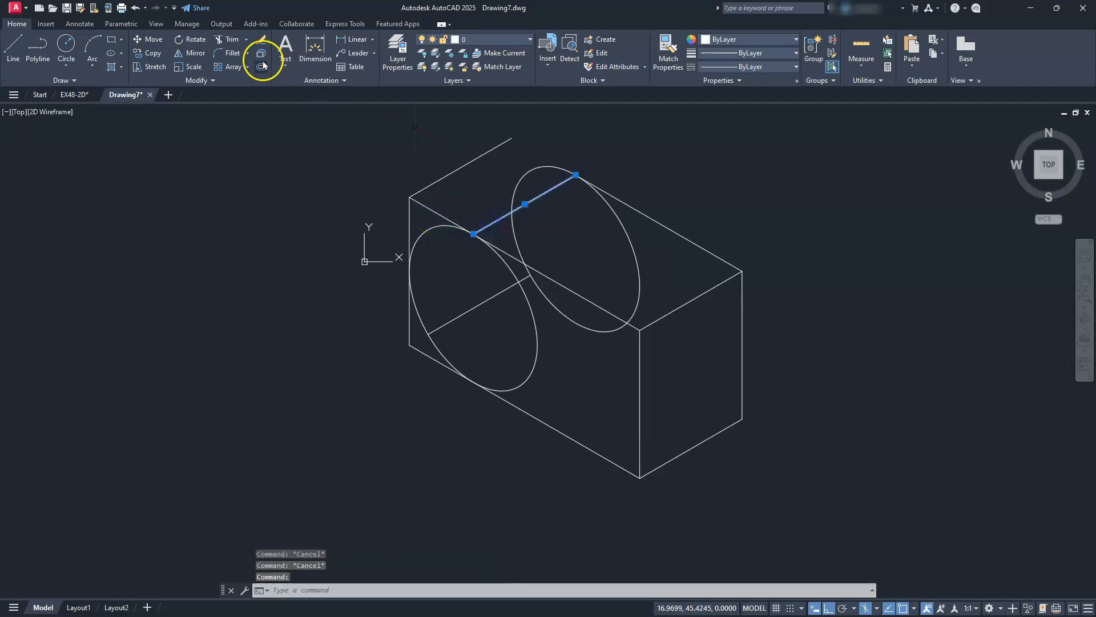
Copy the line joining the isocircles' top tangent points to the rear isocircle's upper outer quadrant
click(154, 53)
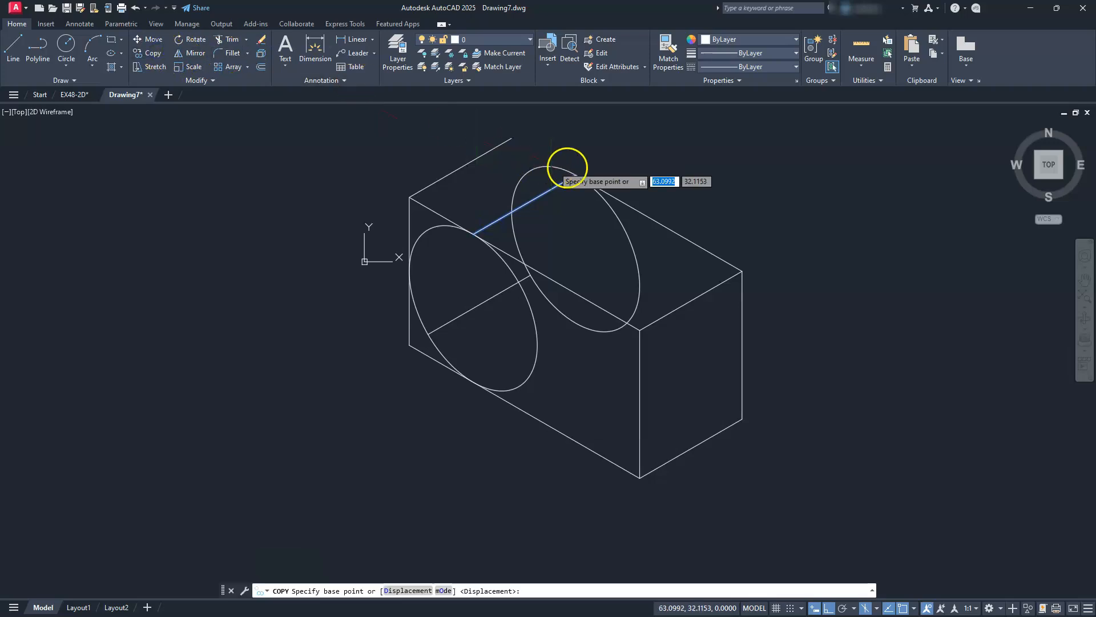
click(575, 174)
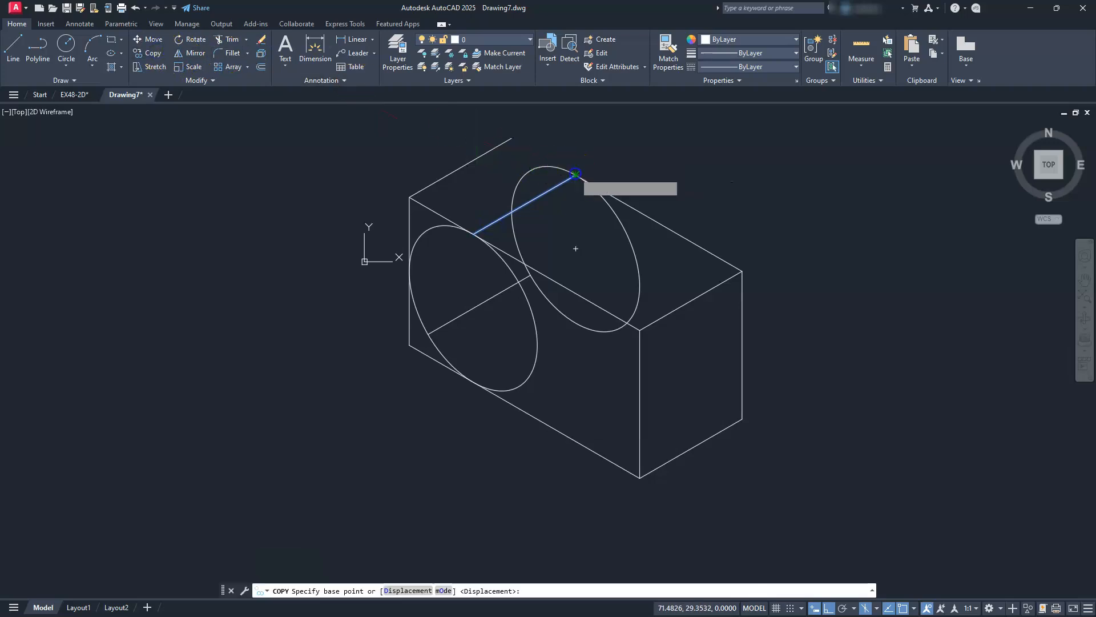
click(519, 171)
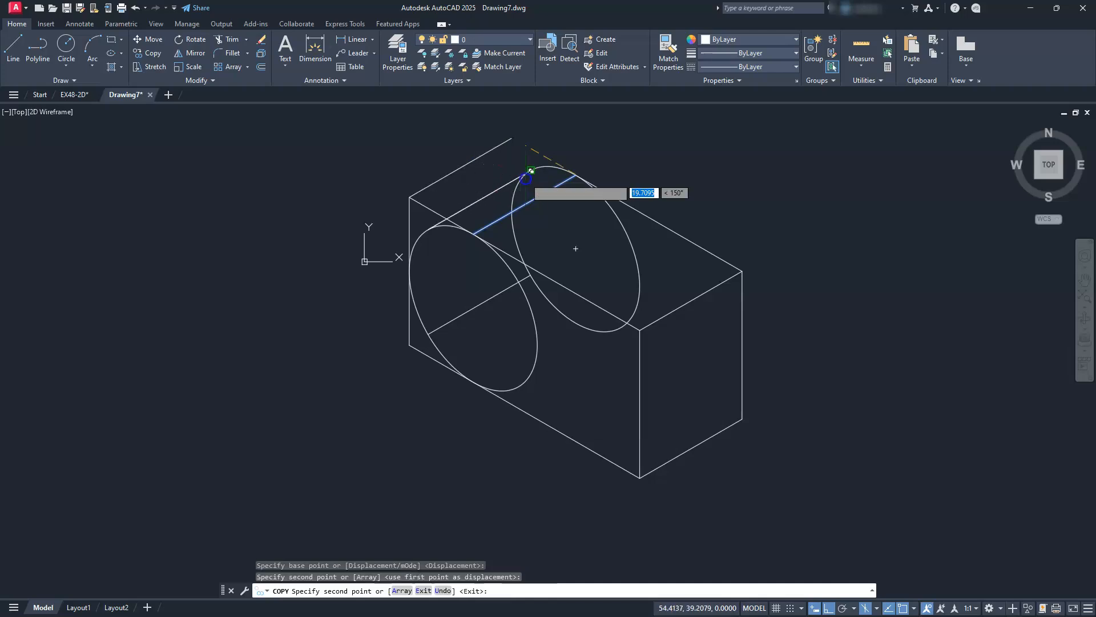
key(Escape)
key(Escape)
key(Escape)
key(Escape)
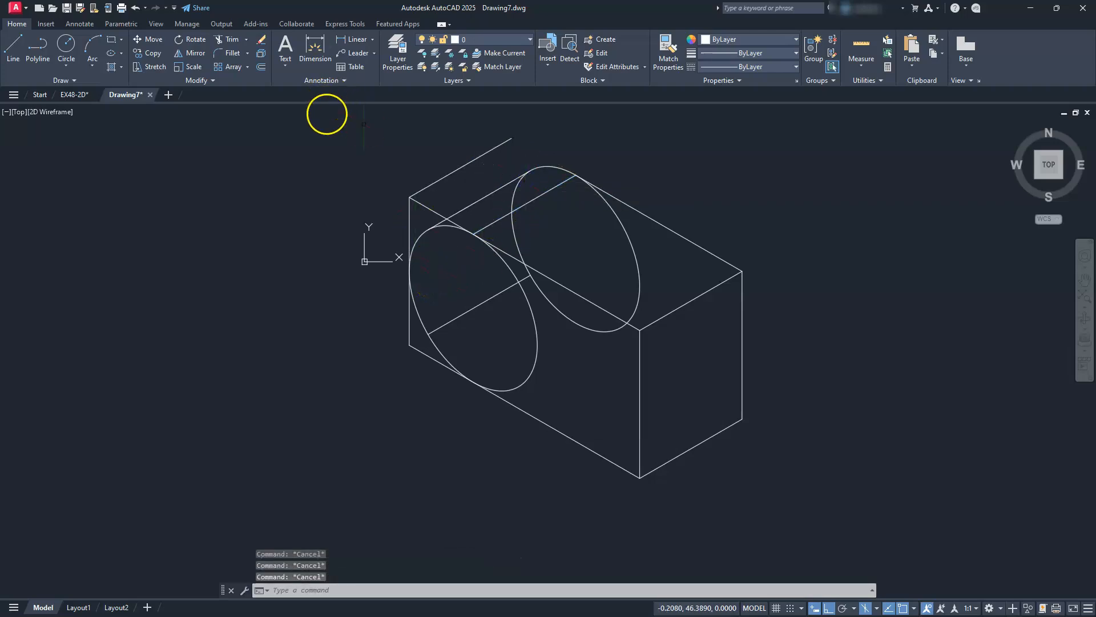
Trim the hidden portions of the rear isocircle, keeping only the short arc between the two connecting lines
click(228, 40)
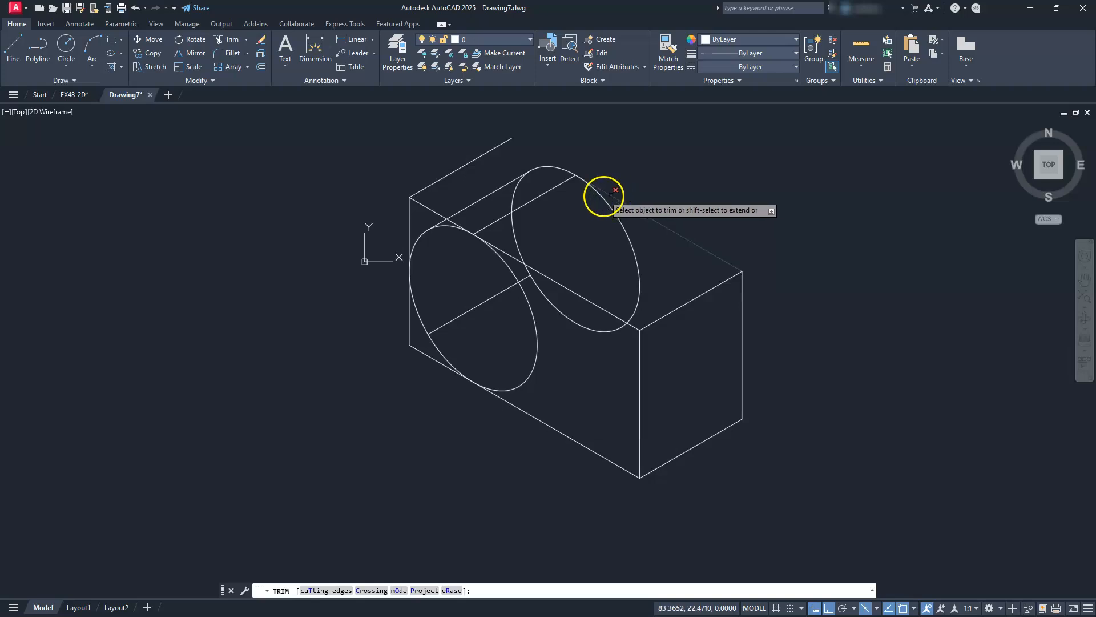
click(608, 194)
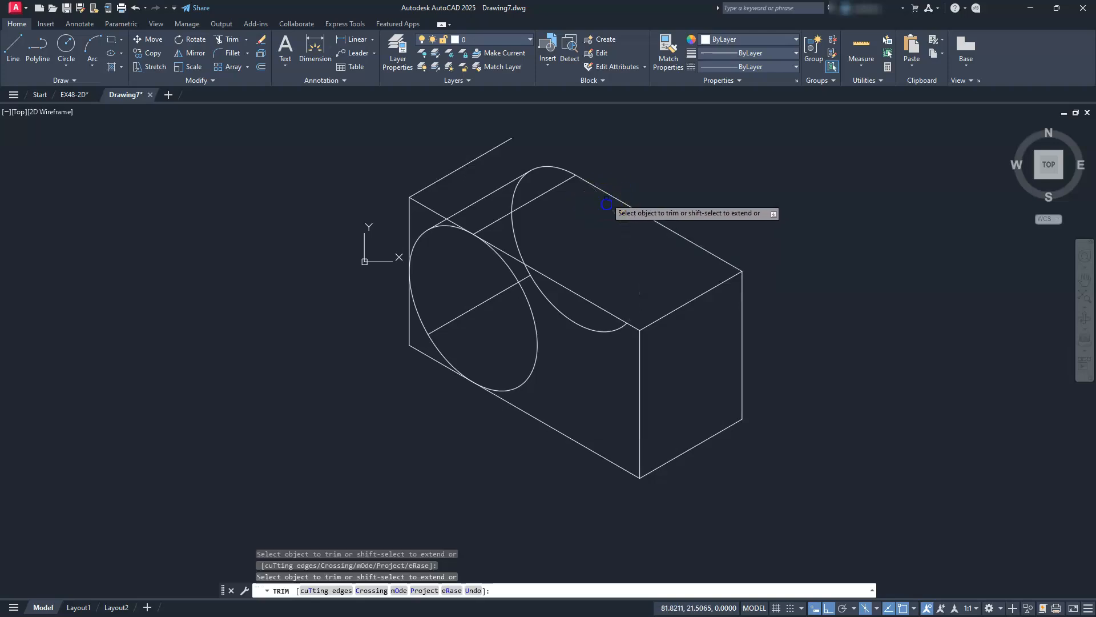
click(599, 329)
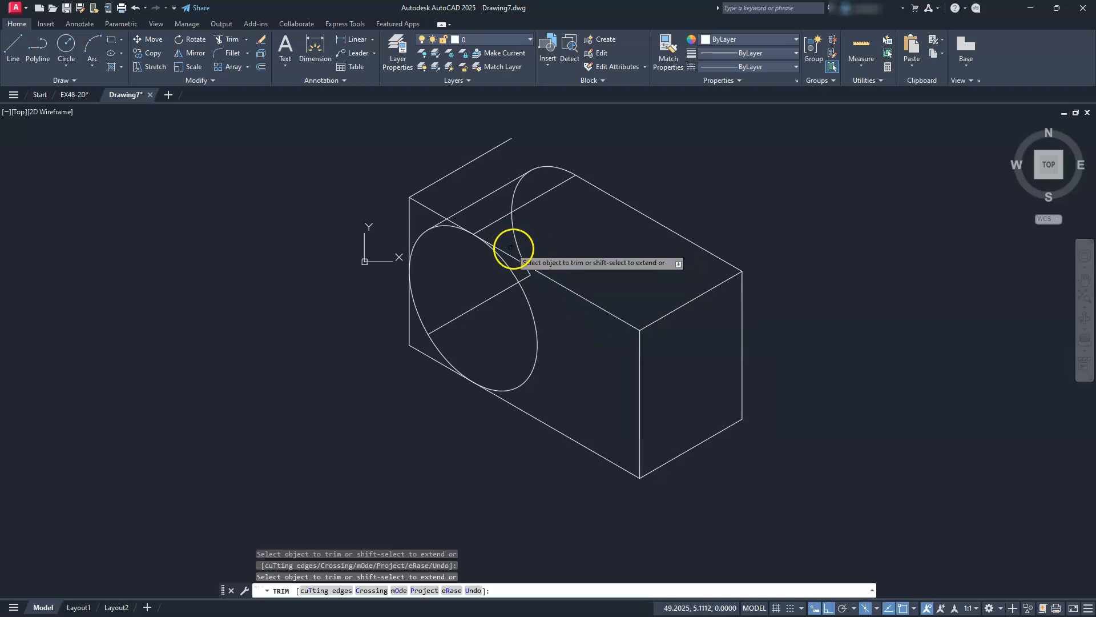
click(514, 190)
scroll(517, 262, up, 3)
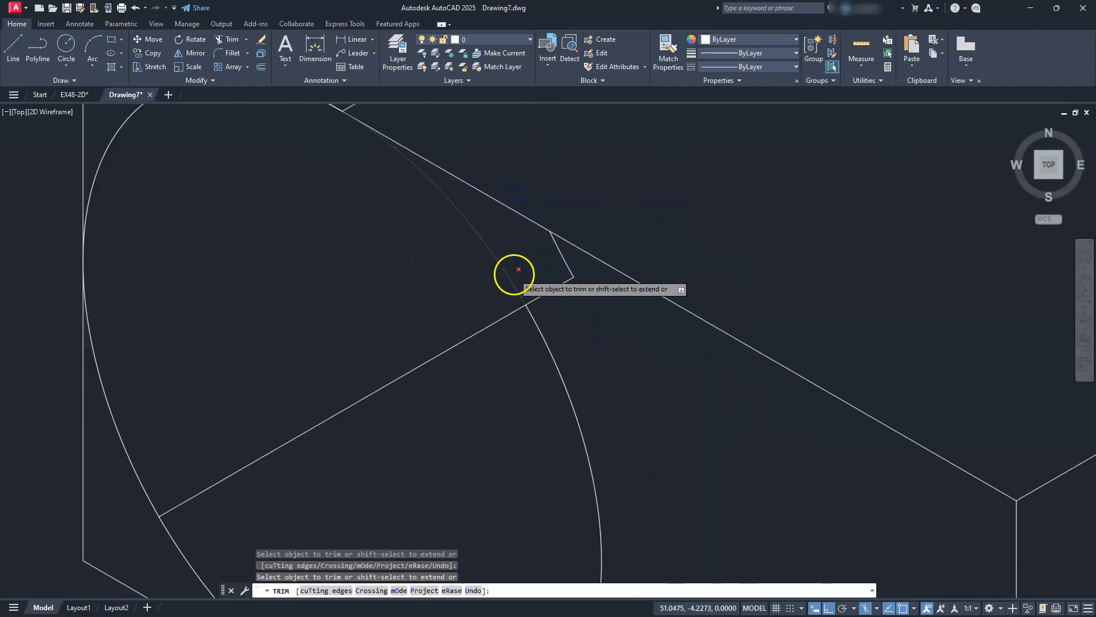
click(566, 260)
scroll(568, 262, down, 5)
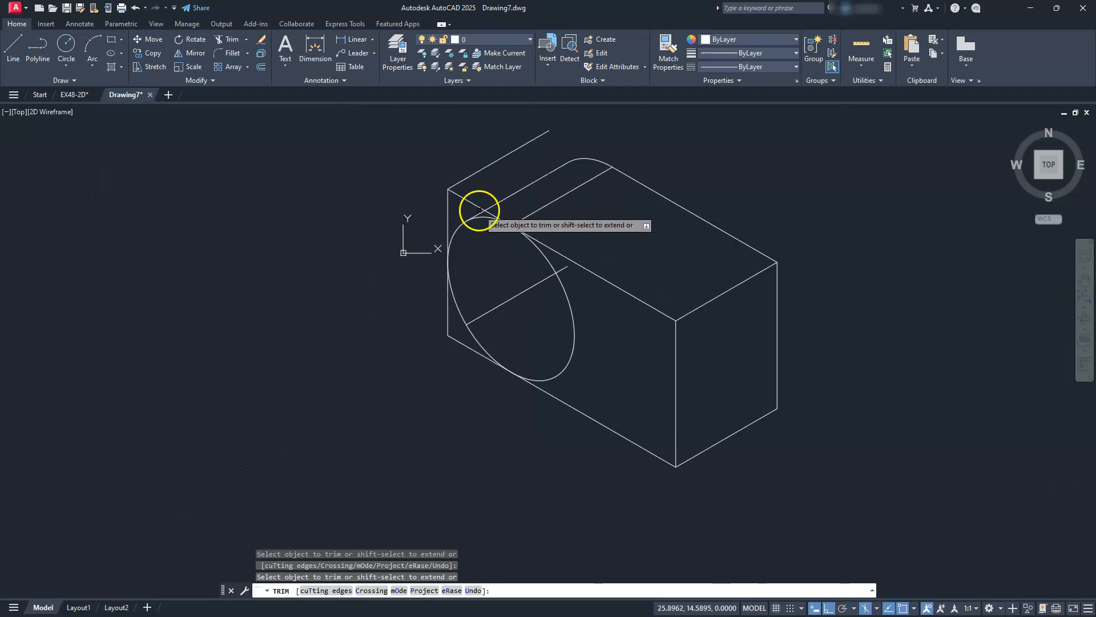
Trim the left face's edges outside the front isocircle at the upper and lower outer corners
click(465, 199)
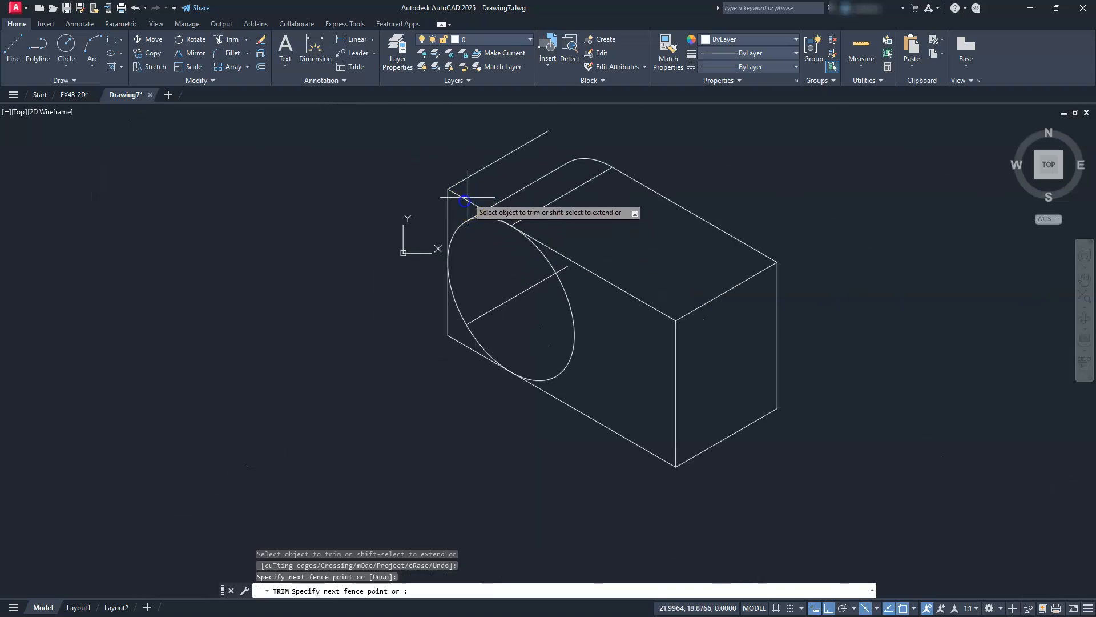
key(Return)
scroll(434, 223, up, 4)
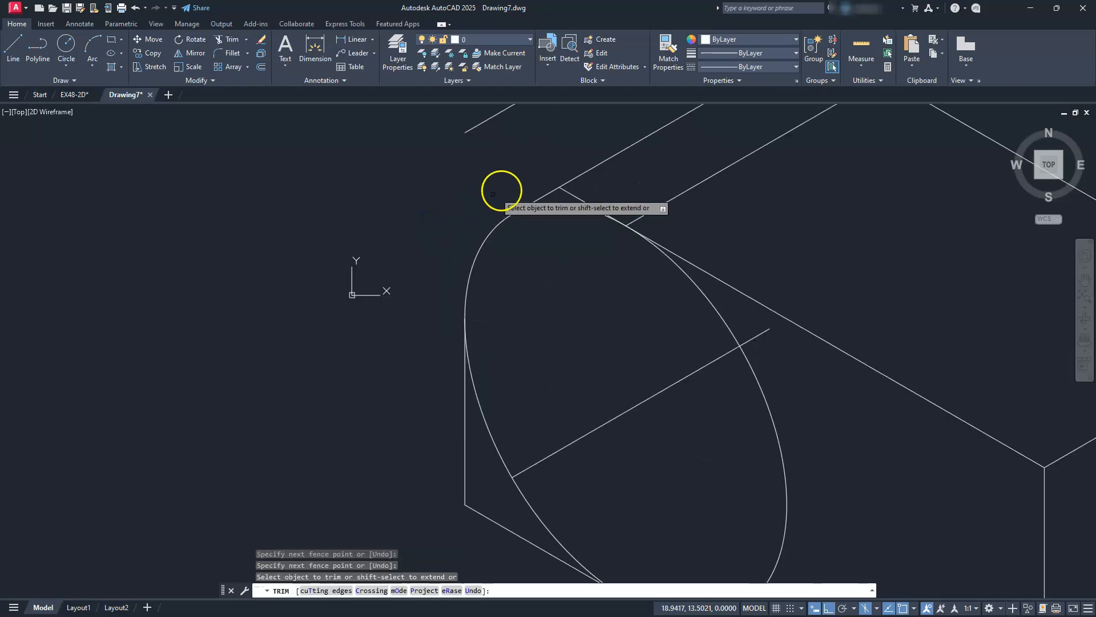
click(579, 195)
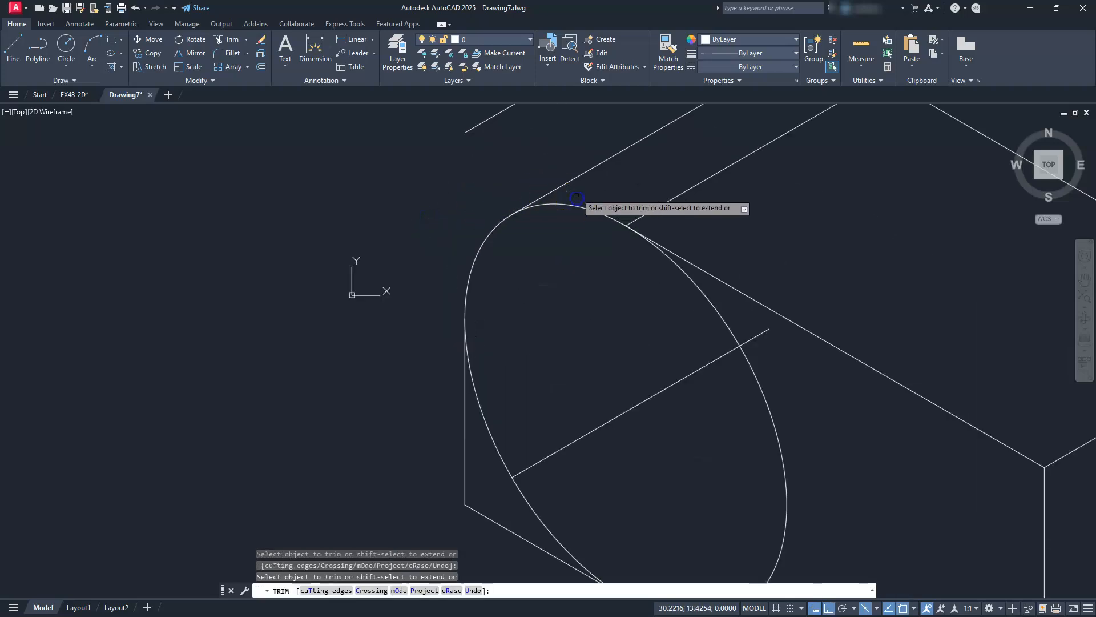
scroll(578, 200, down, 4)
mouse_move(531, 274)
mouse_down()
mouse_move(534, 299)
mouse_move(519, 320)
mouse_move(543, 310)
mouse_up()
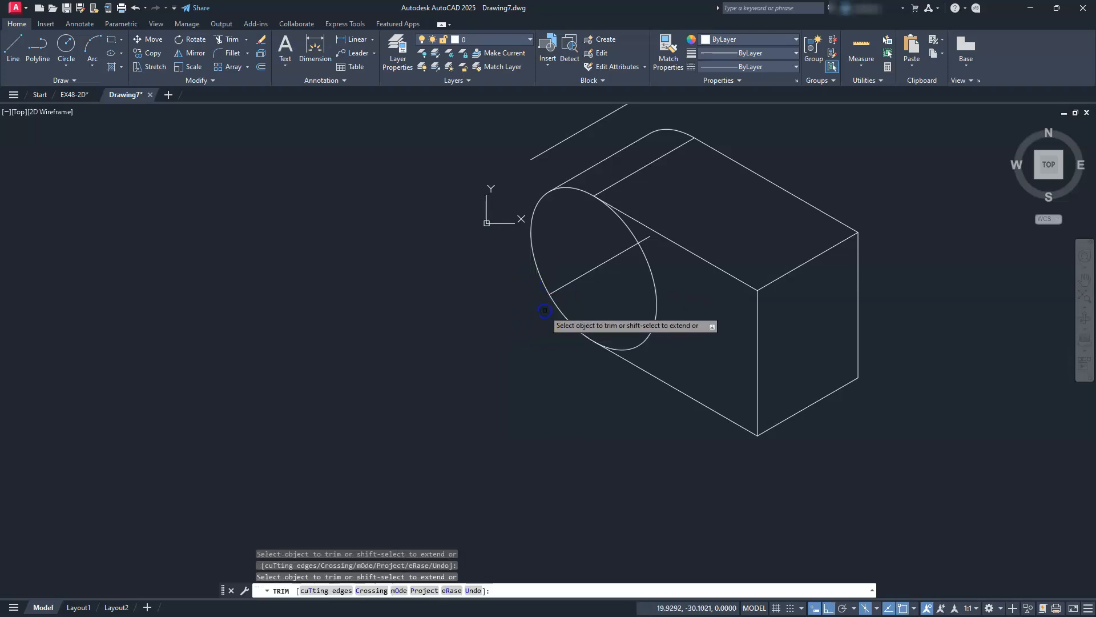
key(Escape)
key(Escape)
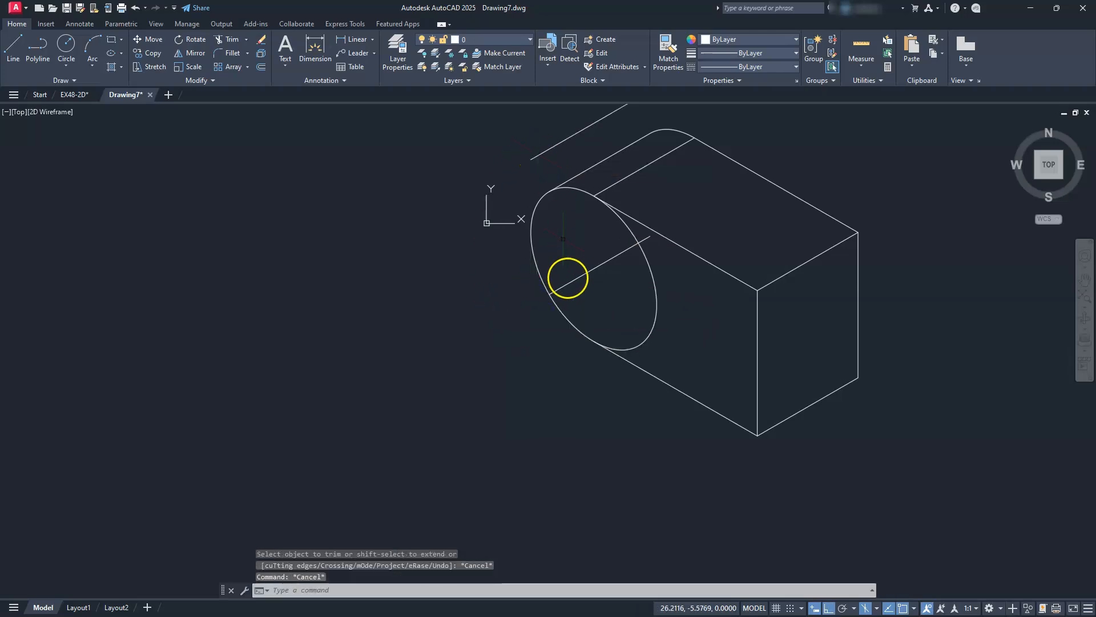
Delete the leftover slanted line across the front isocircle and the detached former outer top edge
click(573, 284)
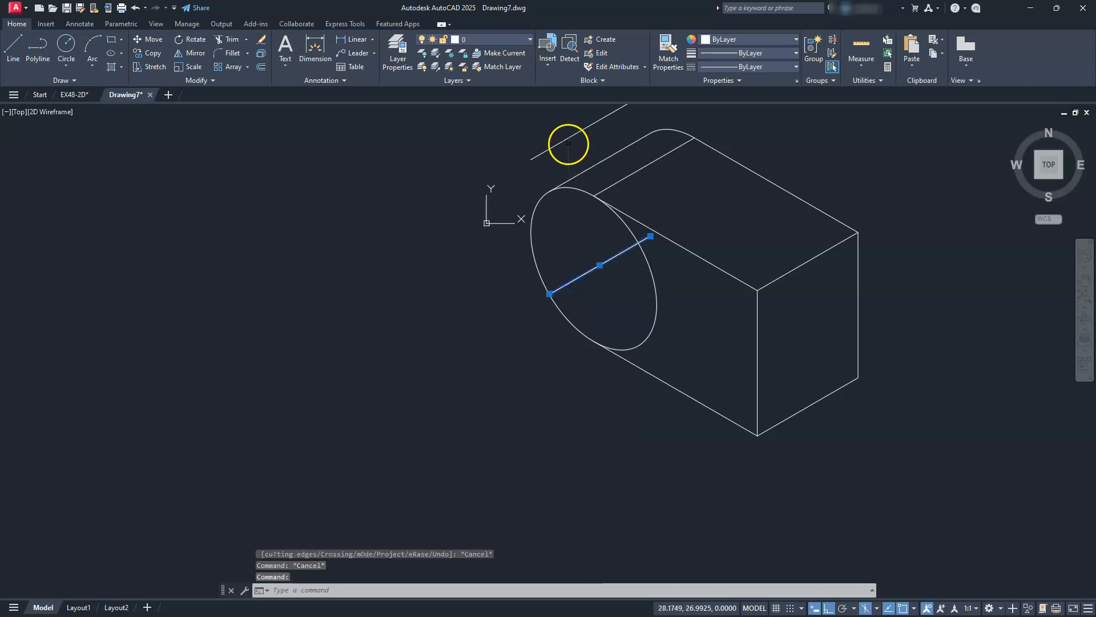
click(569, 142)
click(536, 122)
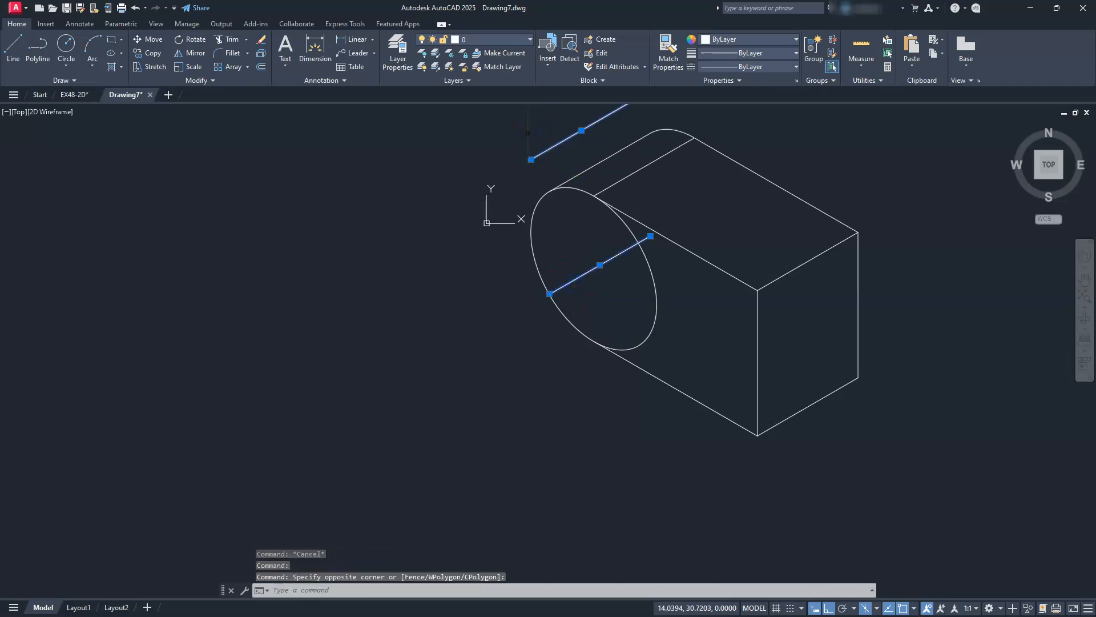
key(Delete)
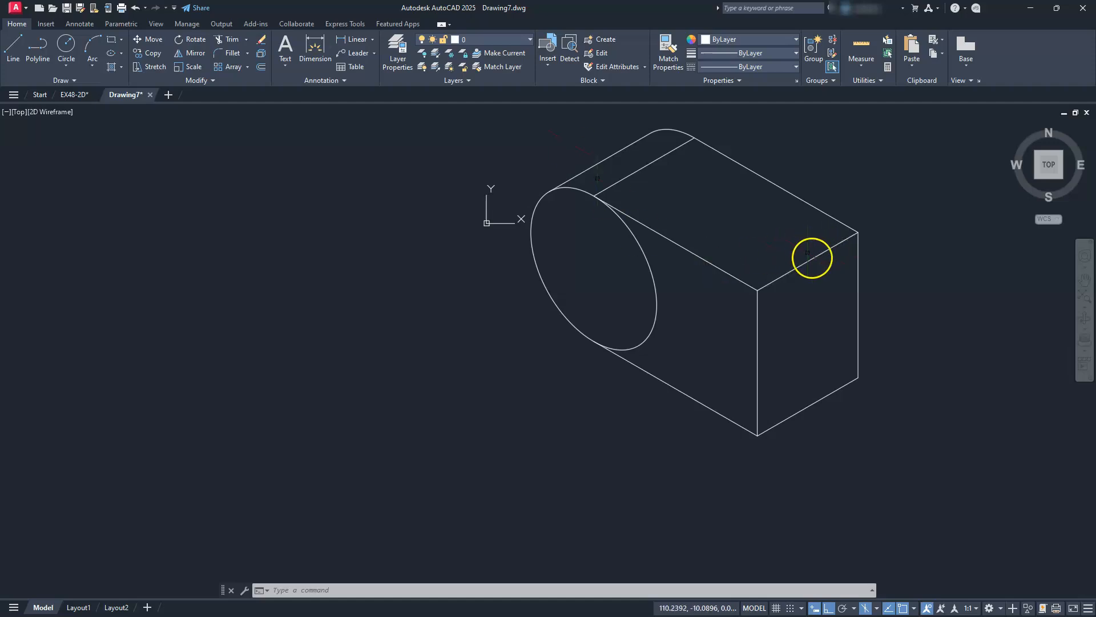
Draw a 50-long line on the top face from the midpoint of its inner short edge toward the rounded end
click(16, 44)
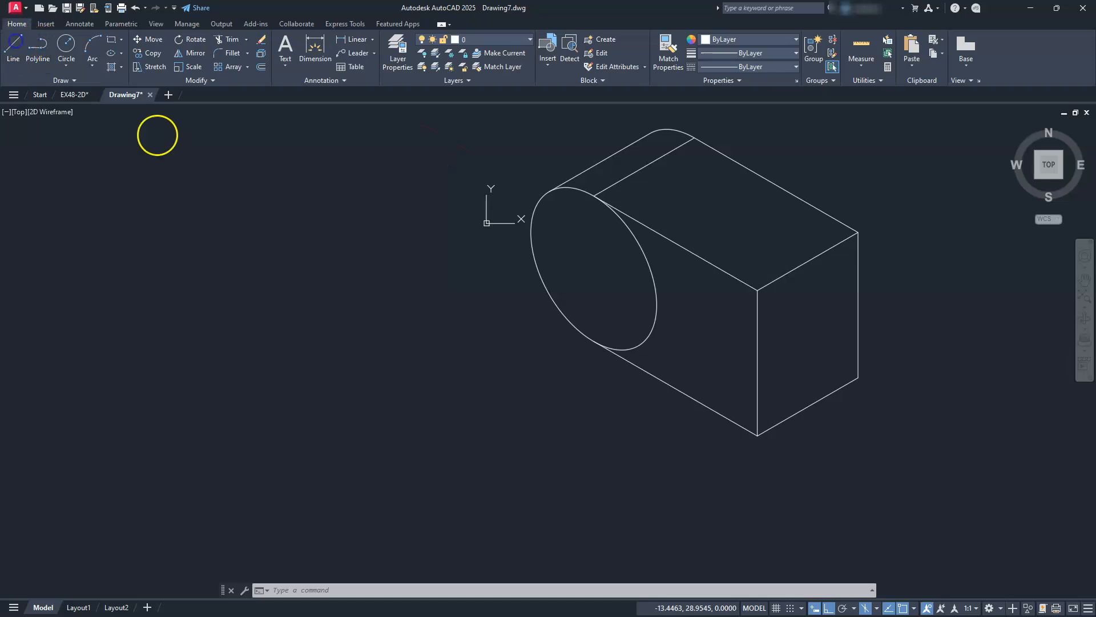
click(807, 261)
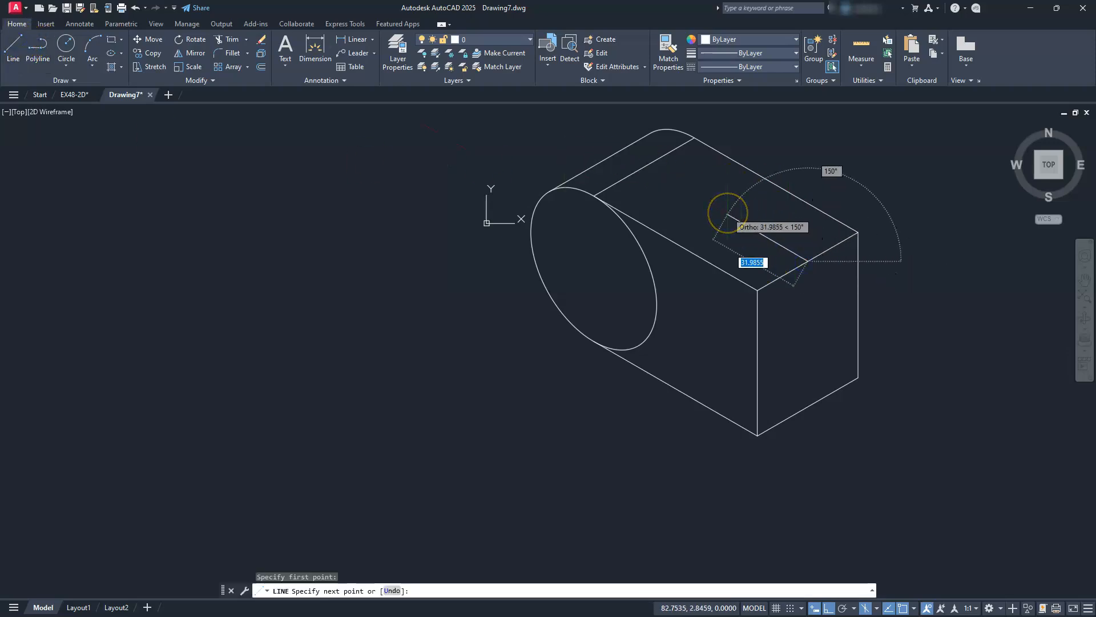
text(50)
key(Return)
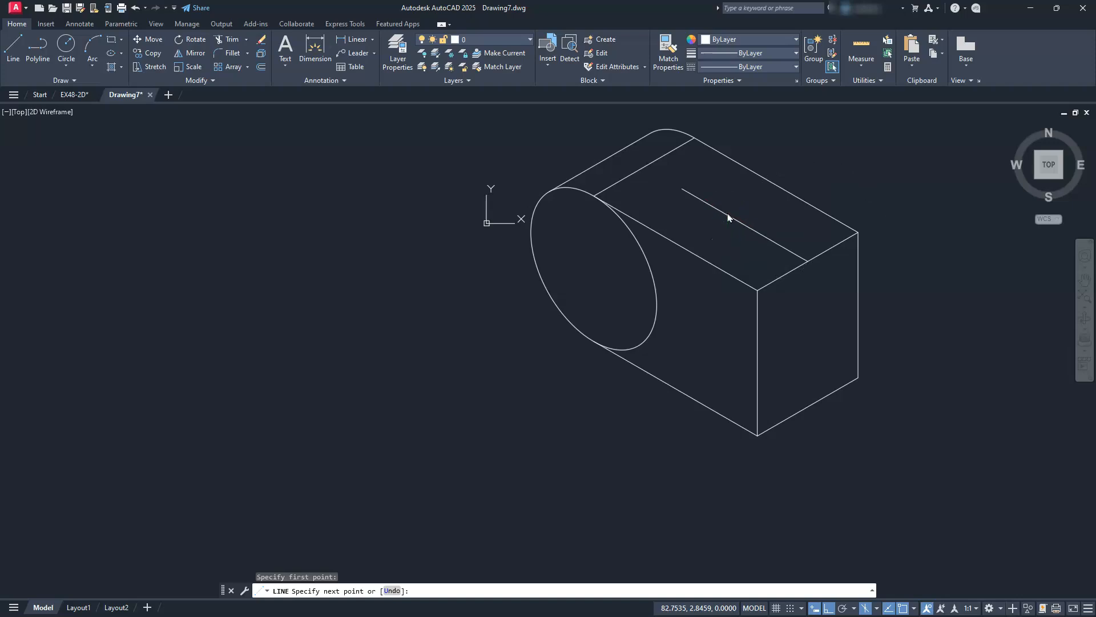
key(Escape)
key(Escape)
key(Escape)
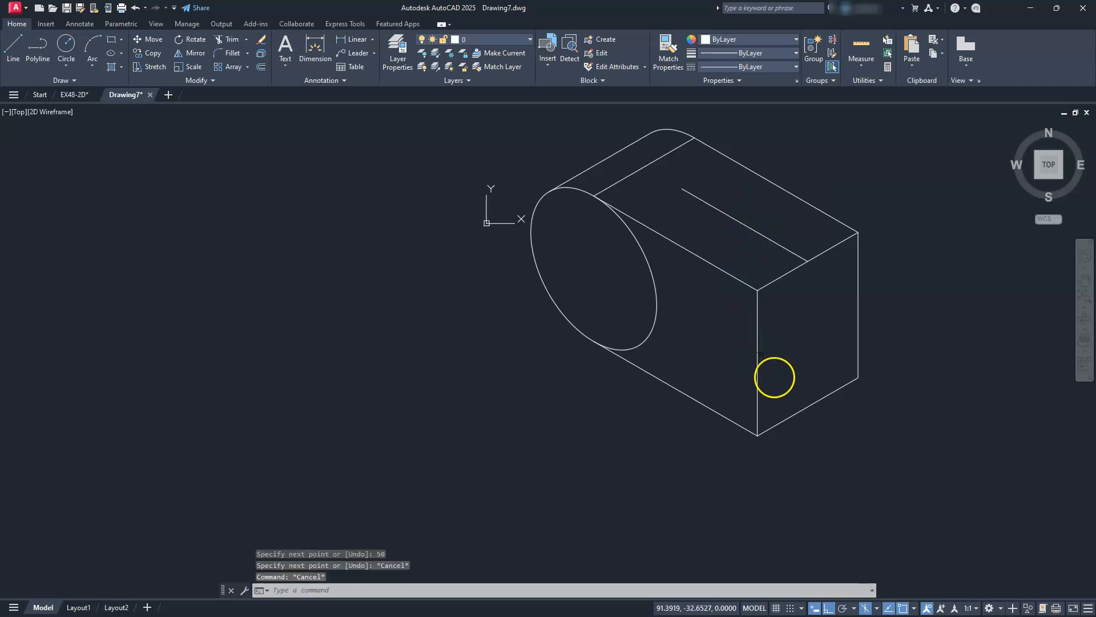
Switch the isoplane to Top and draw a separate 20-long line at 30° in the empty space below the part
click(878, 610)
click(895, 569)
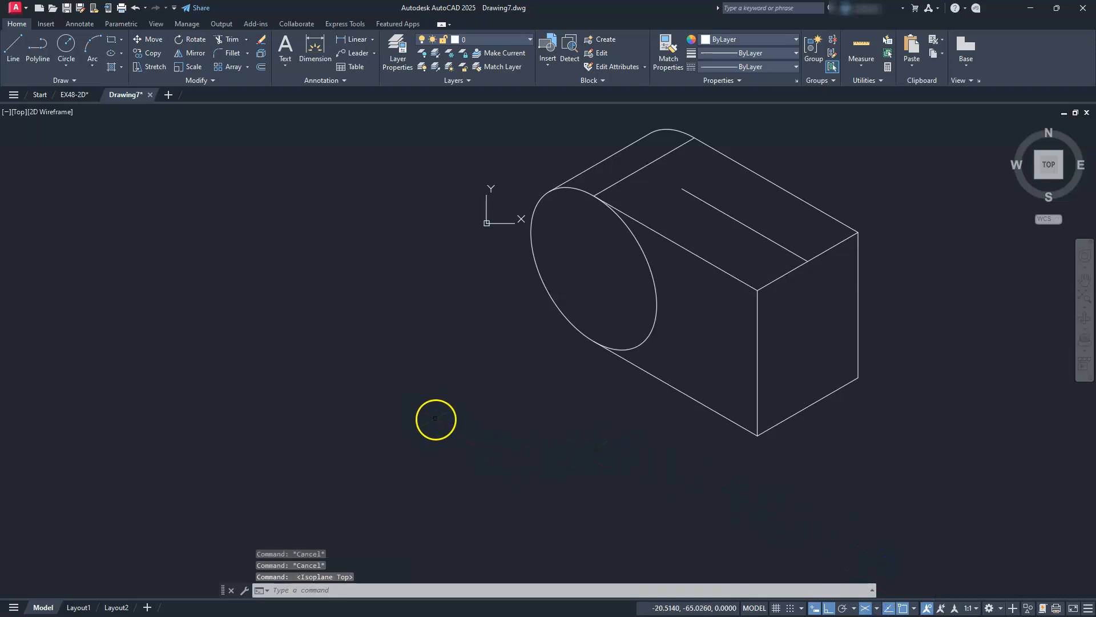
text(l)
key(Return)
click(448, 428)
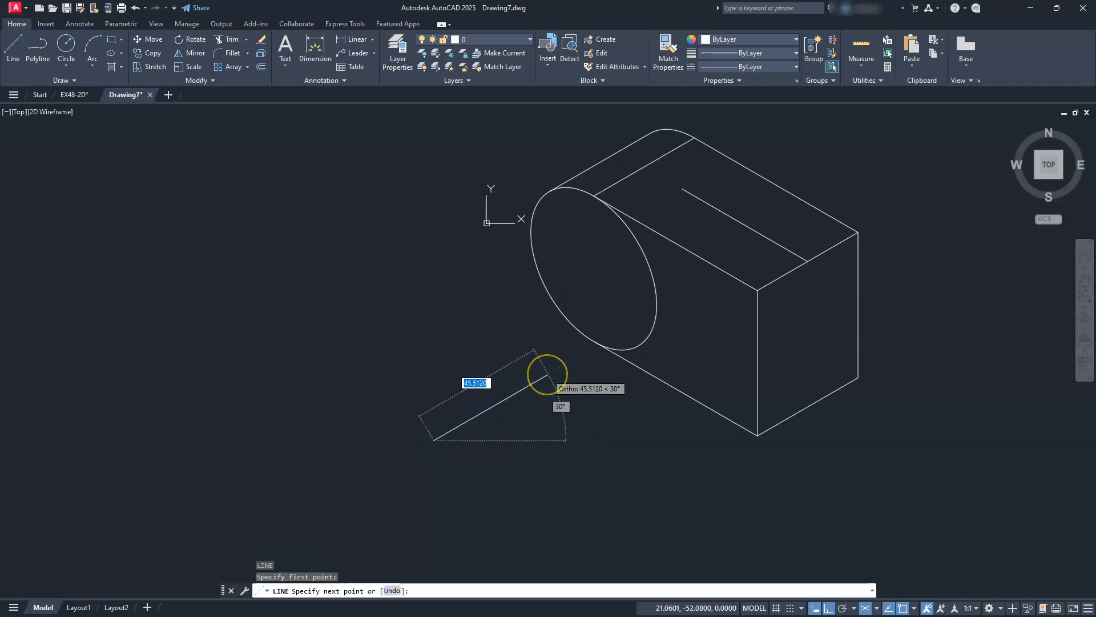
text(2)
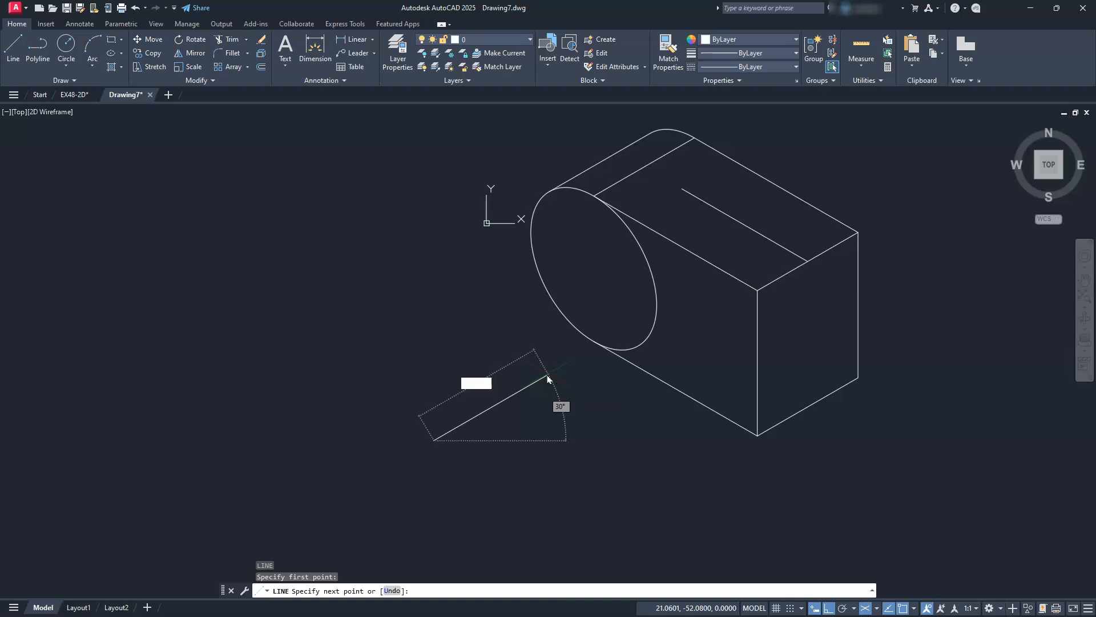
key(Return)
key(Escape)
key(Escape)
key(Escape)
Move the separate short line by its midpoint to the outer end of the 50-long centre line on the top face
middle_drag(546, 374, 515, 384)
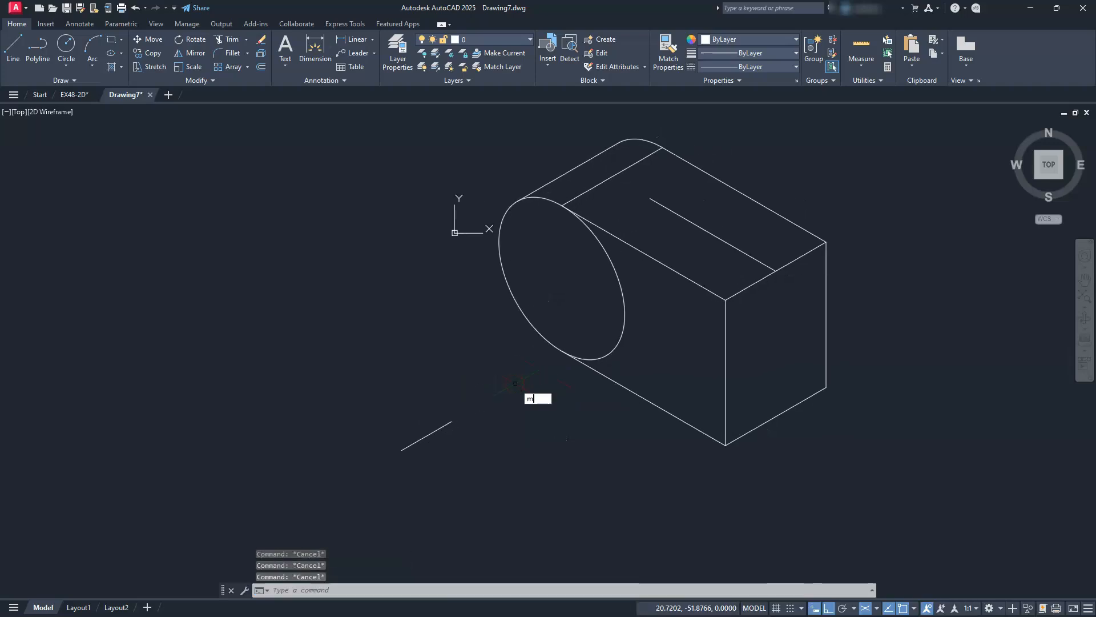
key(Return)
click(489, 392)
click(399, 460)
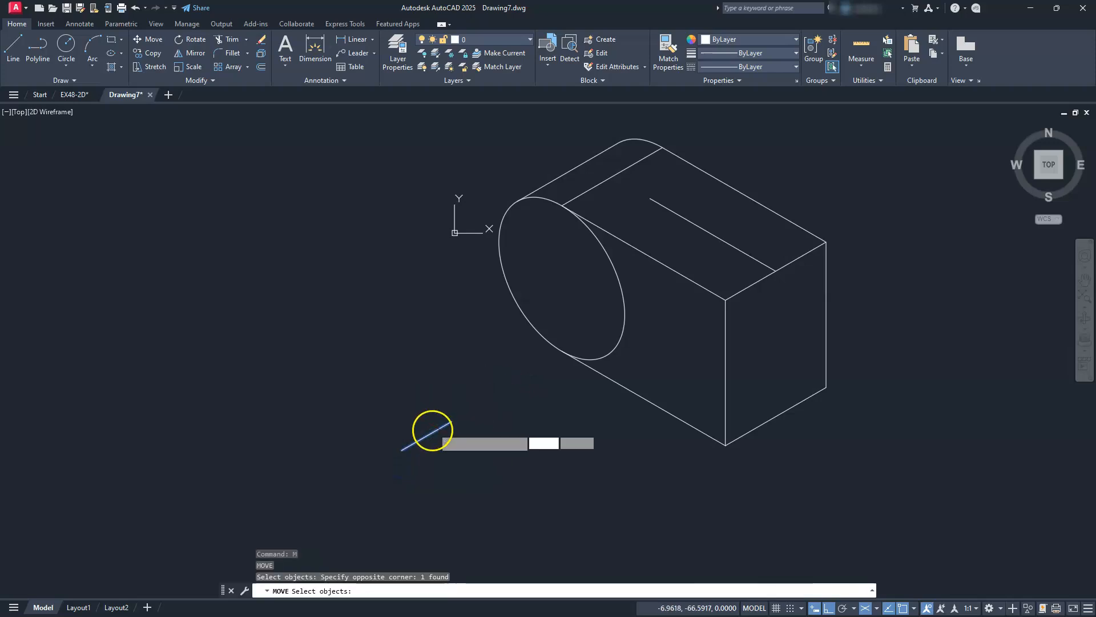
key(Return)
click(403, 450)
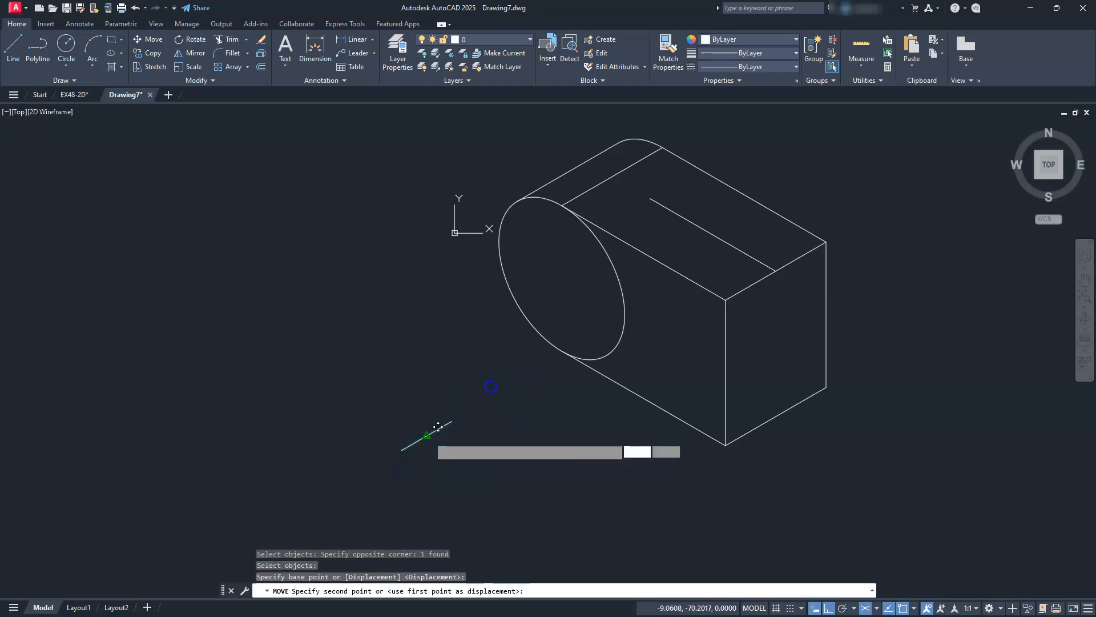
click(649, 200)
key(Escape)
key(Escape)
key(Escape)
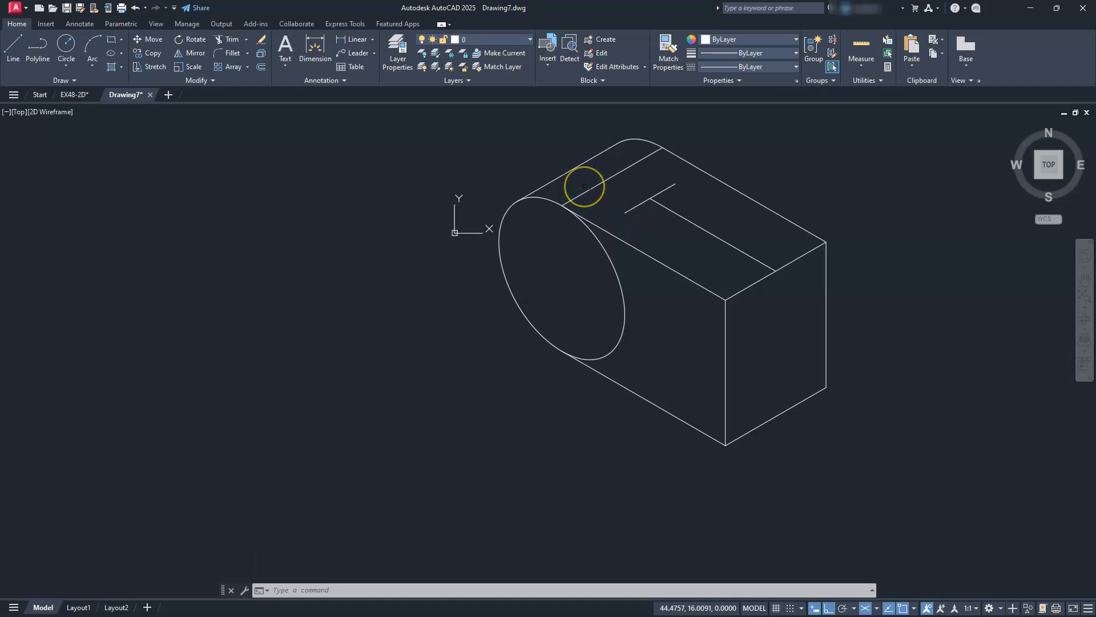
key(Escape)
key(Escape)
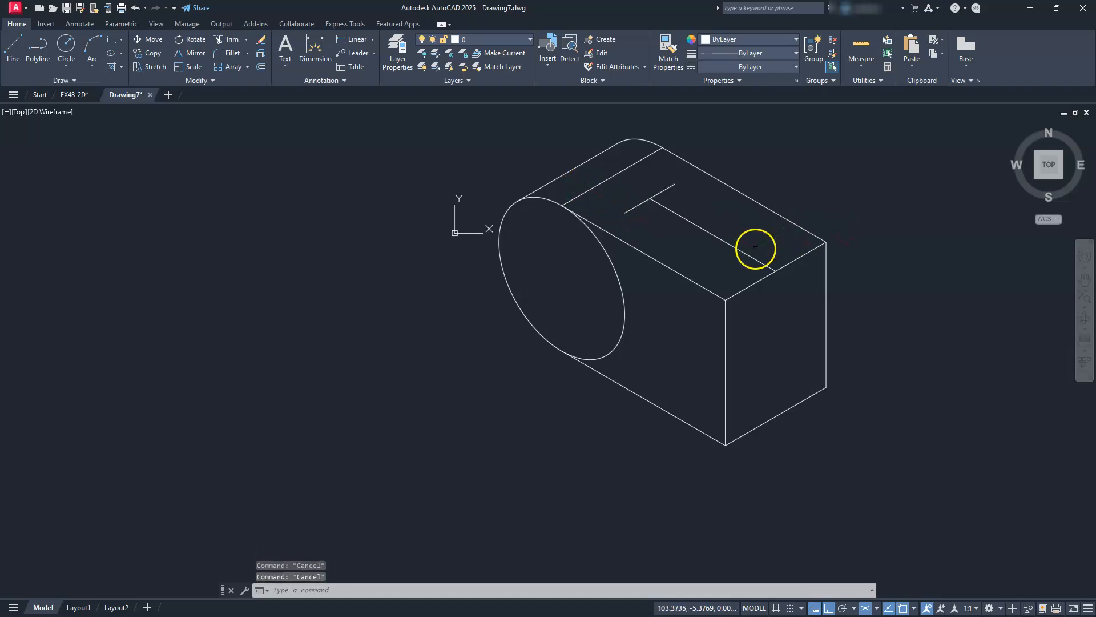
Copy the centre line from its inner endpoint to both ends of the short crossing line to form the slot's sides
click(750, 250)
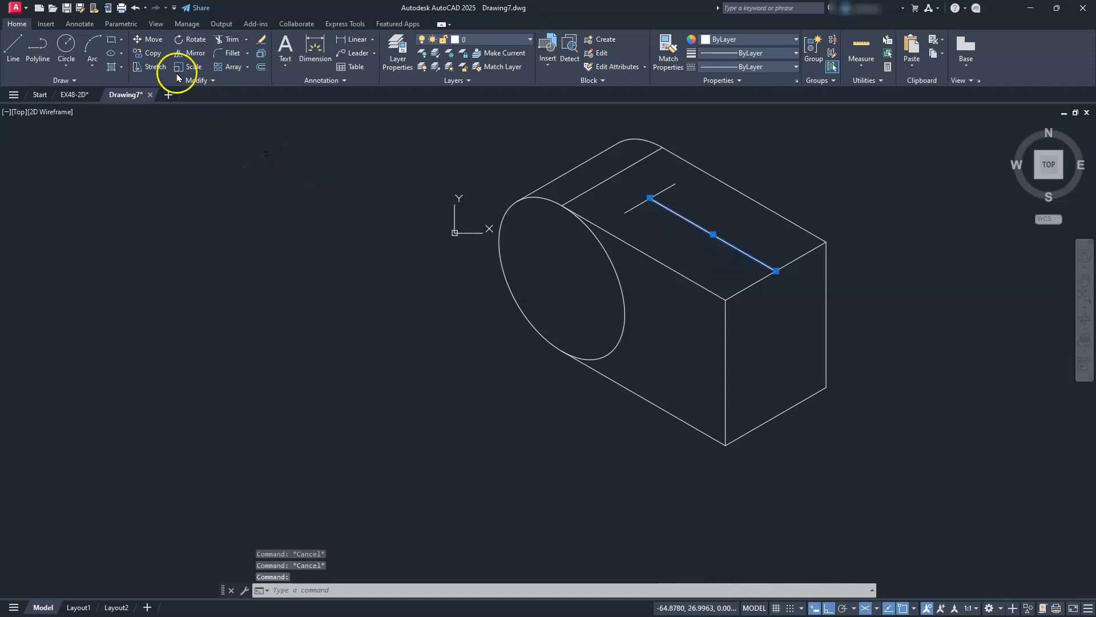
click(153, 53)
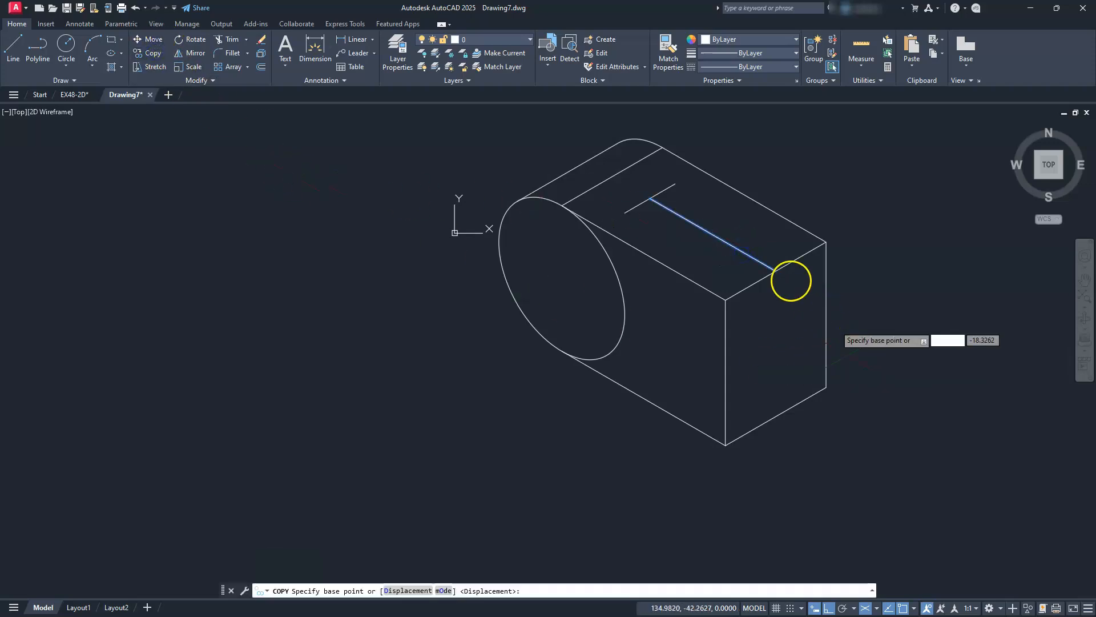
click(775, 270)
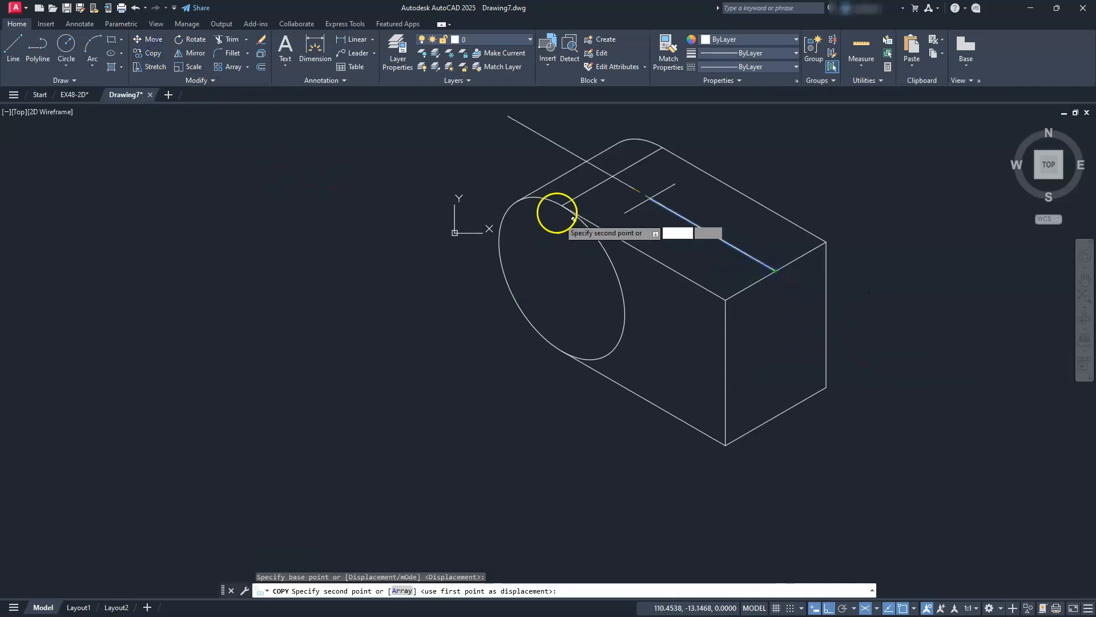
click(631, 212)
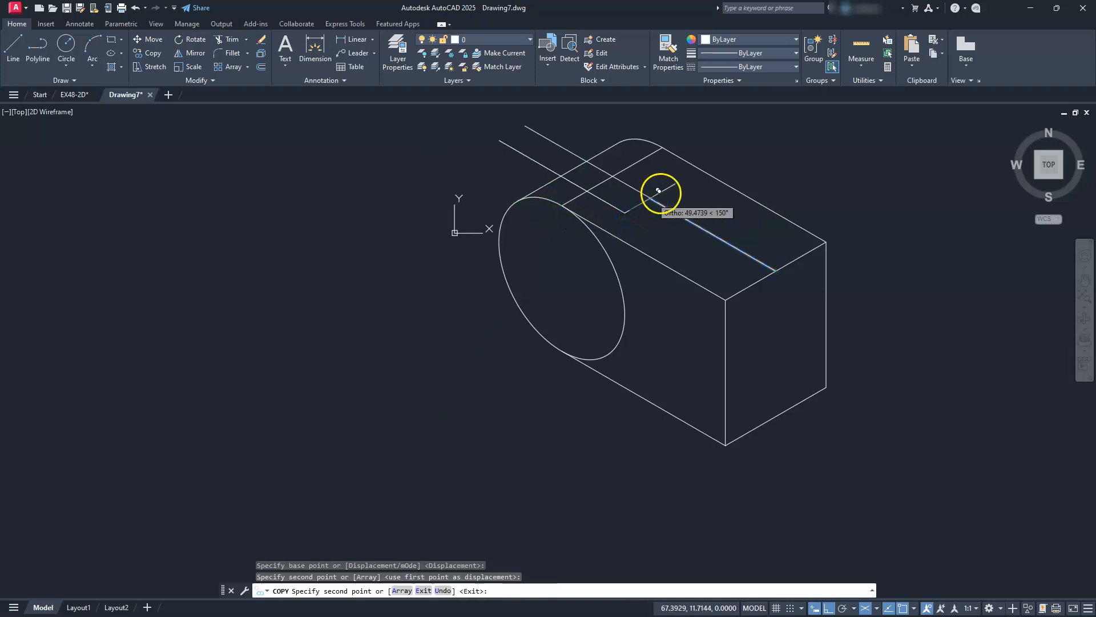
key(Escape)
key(Escape)
key(Escape)
Copy the front isocircle from its upper tangent point to the two points where the slot's sides cross the tangent line
scroll(560, 142, up, 2)
middle_drag(561, 149, 563, 216)
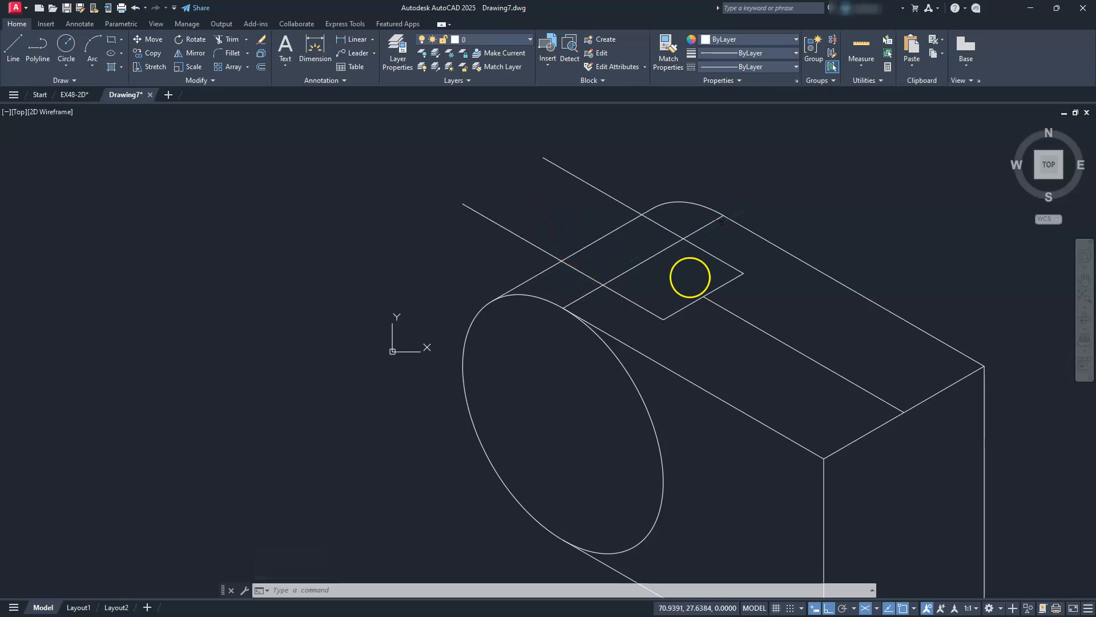
key(Escape)
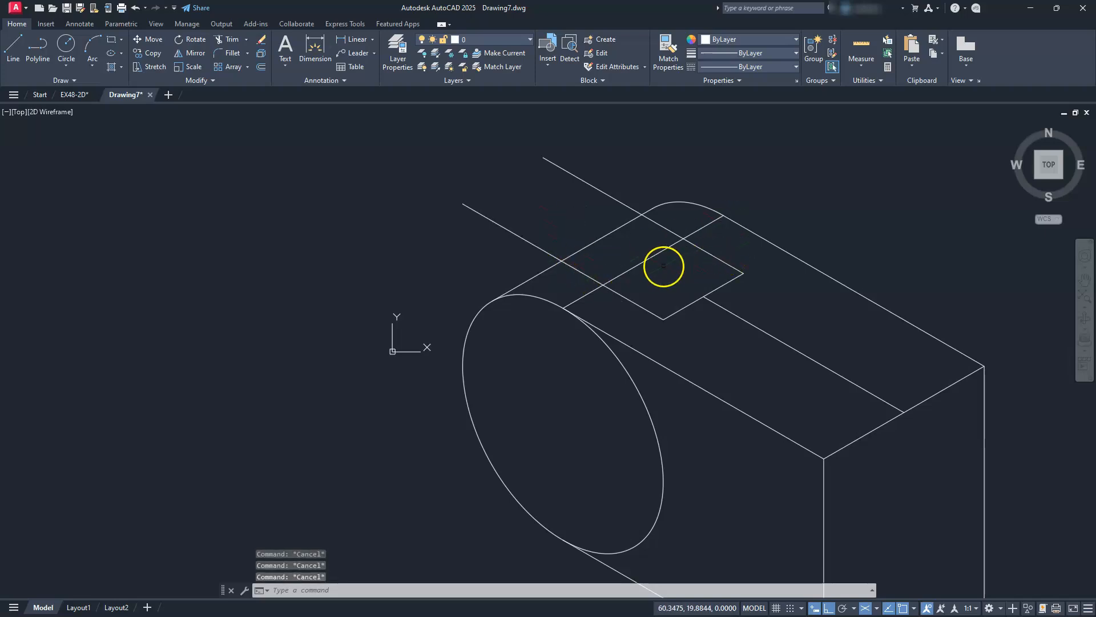
text(co)
key(Return)
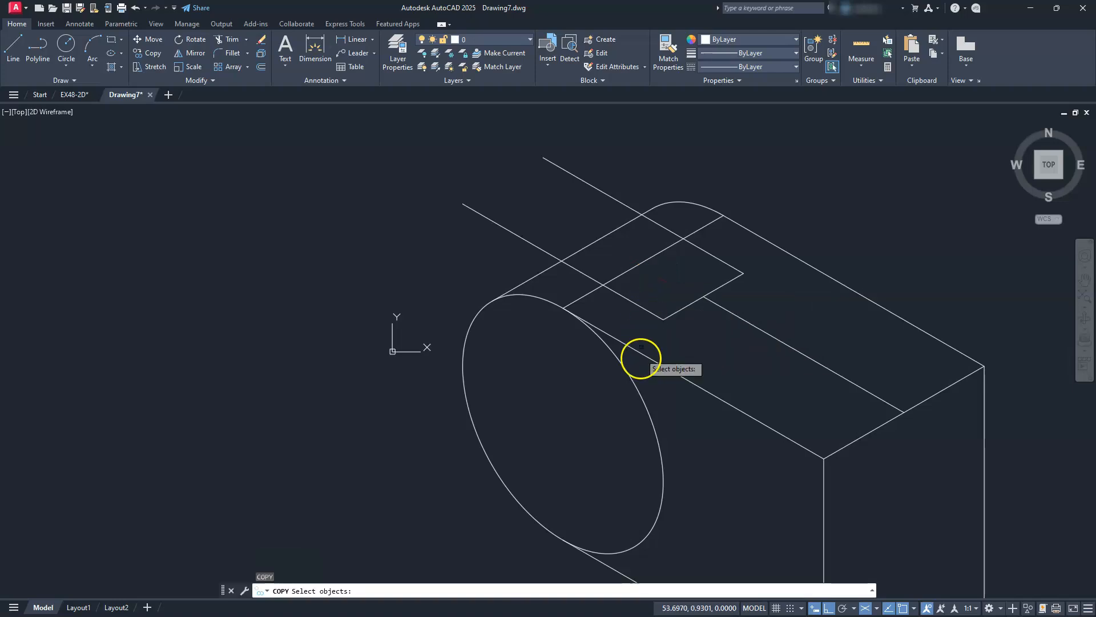
click(640, 413)
click(631, 371)
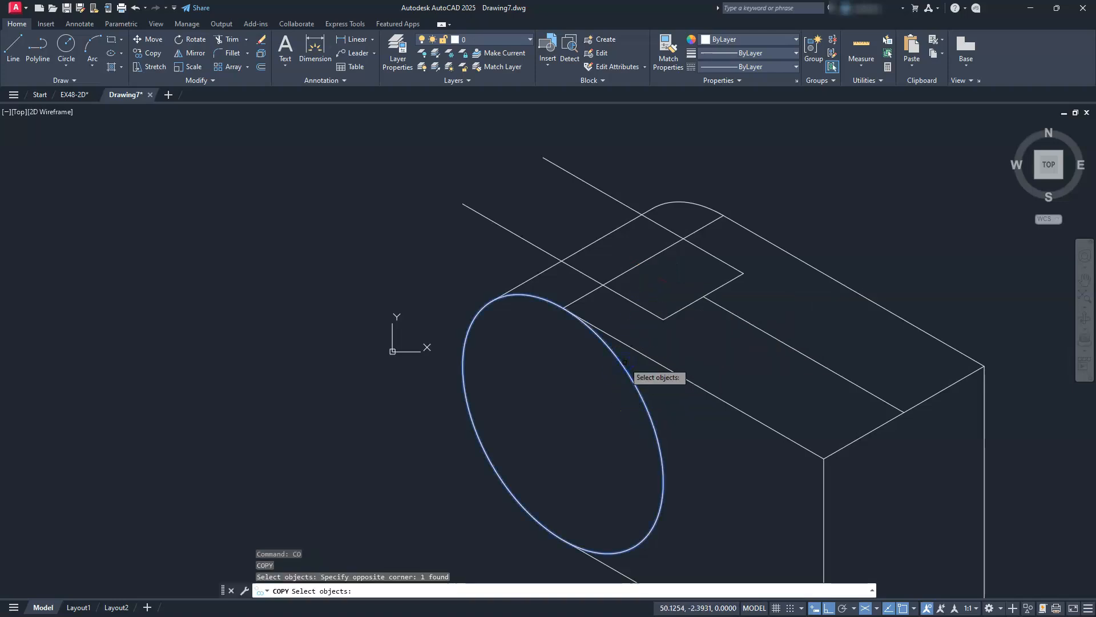
key(Return)
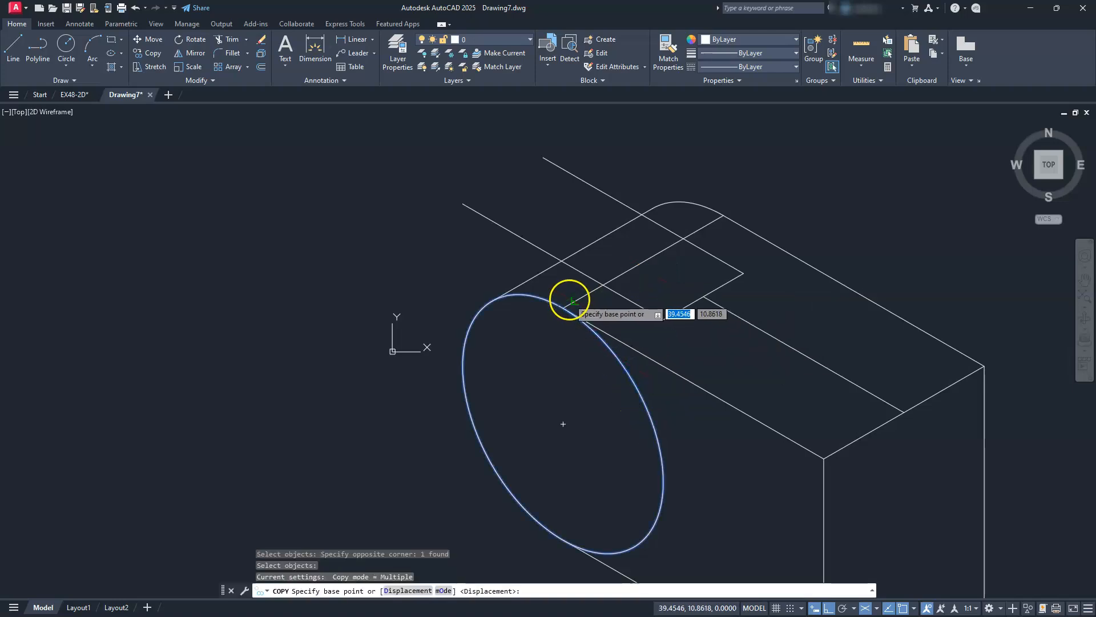
click(563, 308)
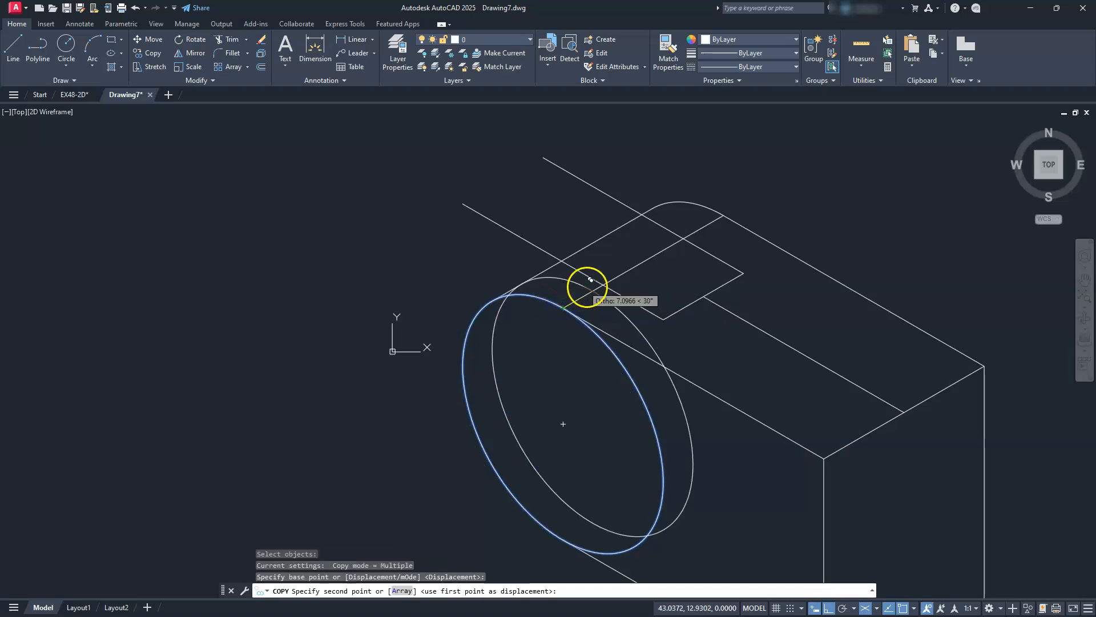
click(610, 279)
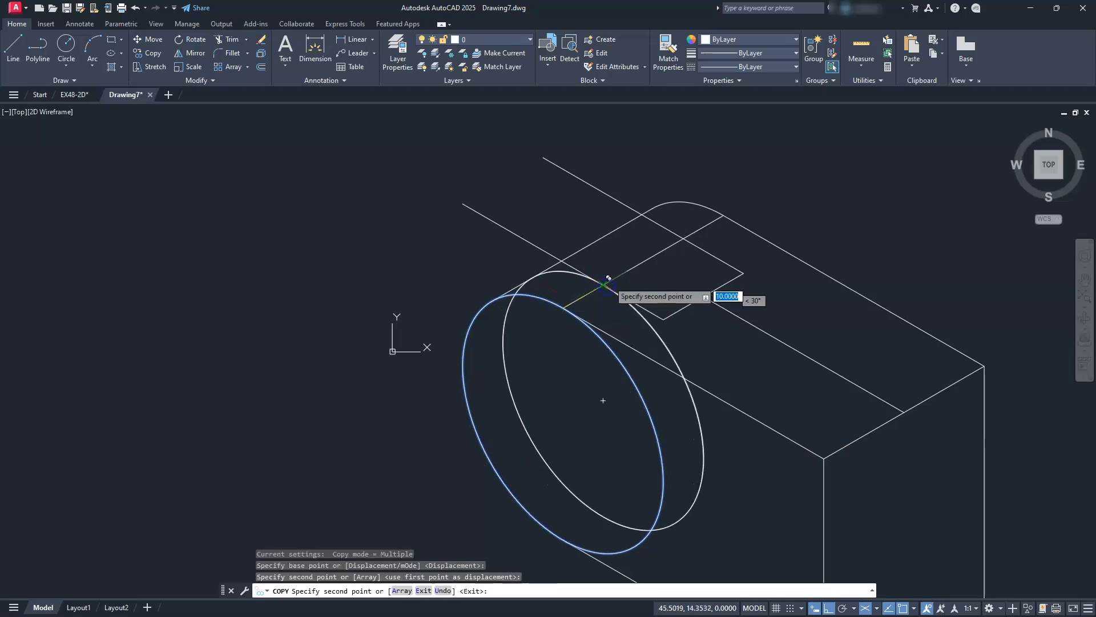
click(685, 231)
key(Escape)
key(Escape)
key(Escape)
key(Escape)
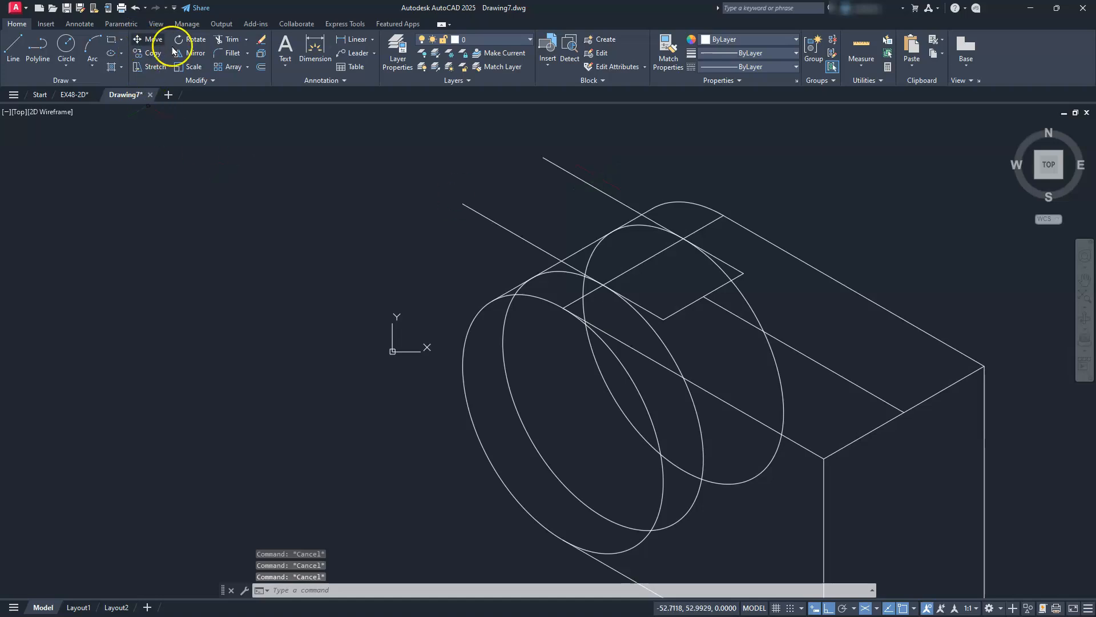
Trim the slot's side lines back to the tangent line and remove the outer top edge between the two copied isocircles
click(227, 40)
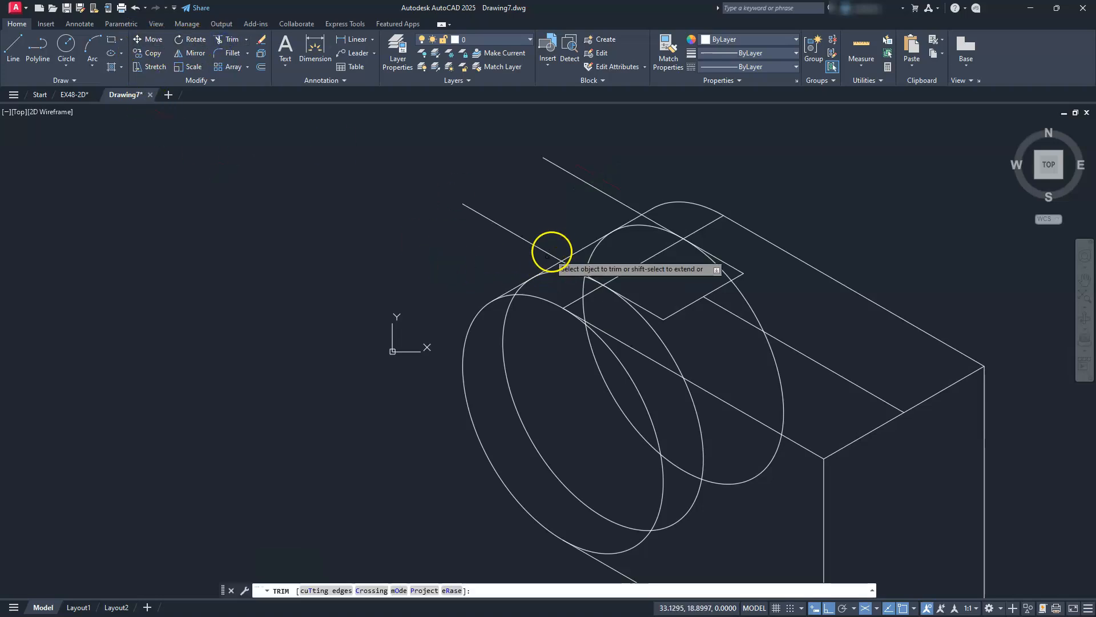
click(521, 245)
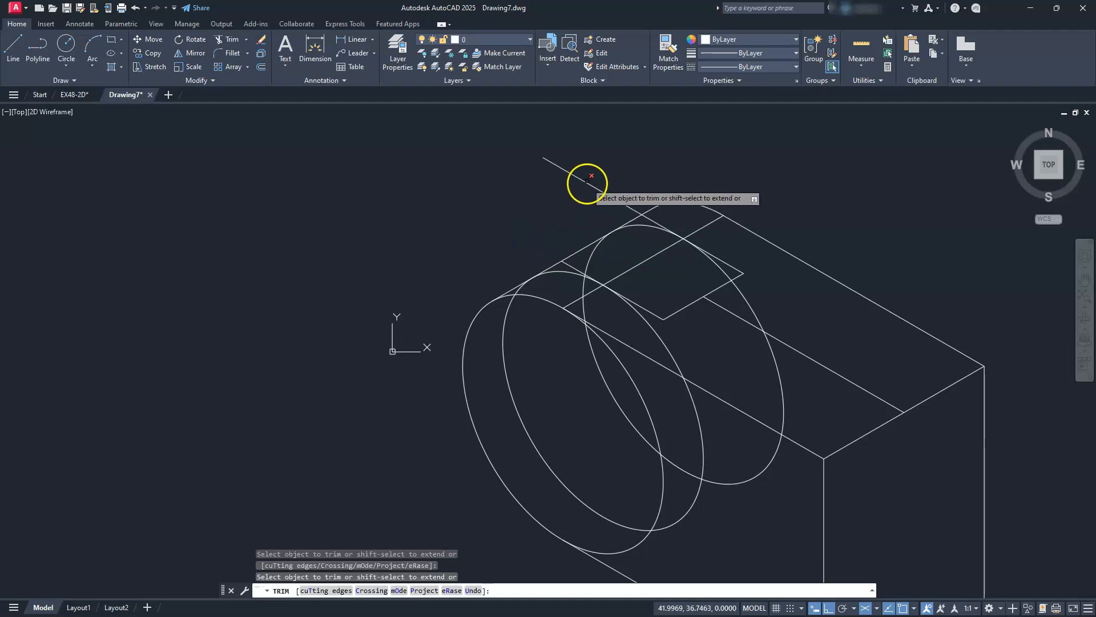
scroll(576, 292, up, 2)
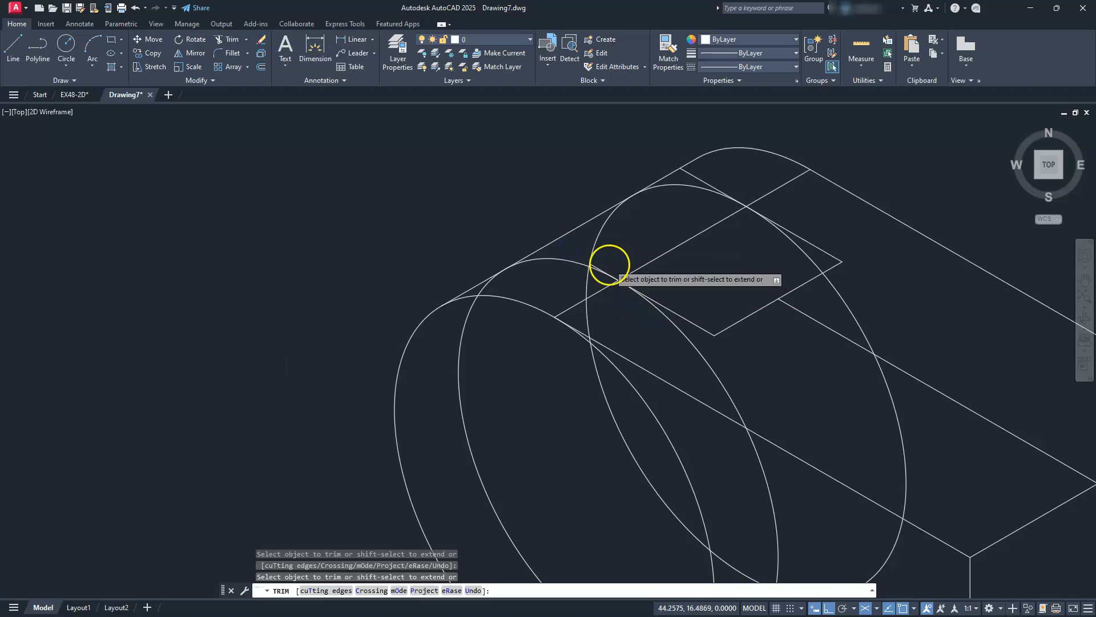
scroll(571, 272, up, 4)
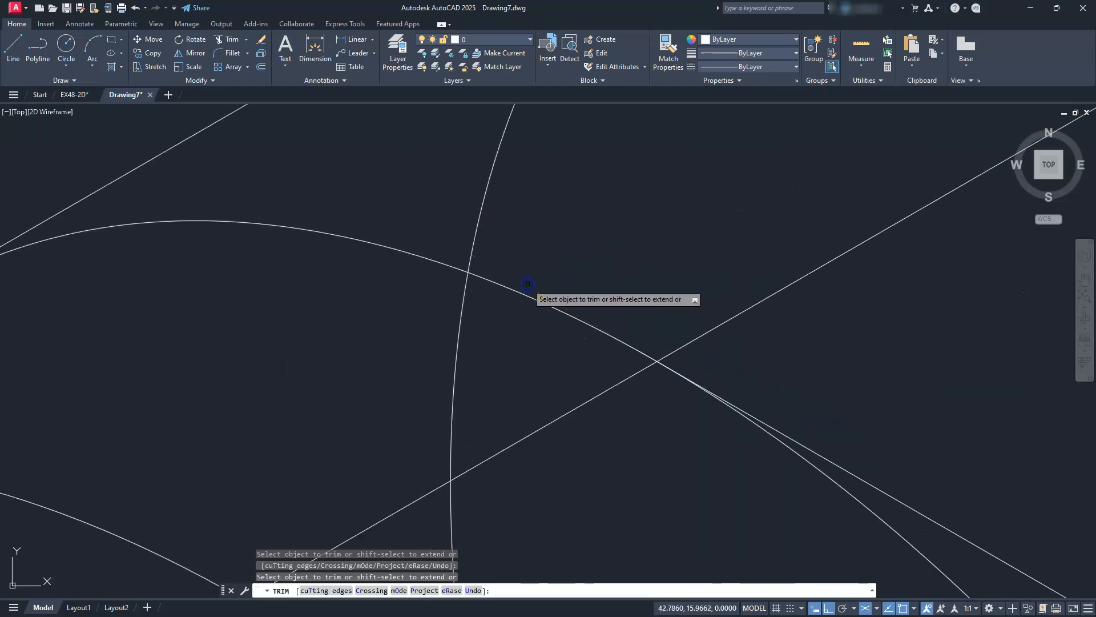
scroll(527, 284, down, 5)
scroll(596, 239, up, 3)
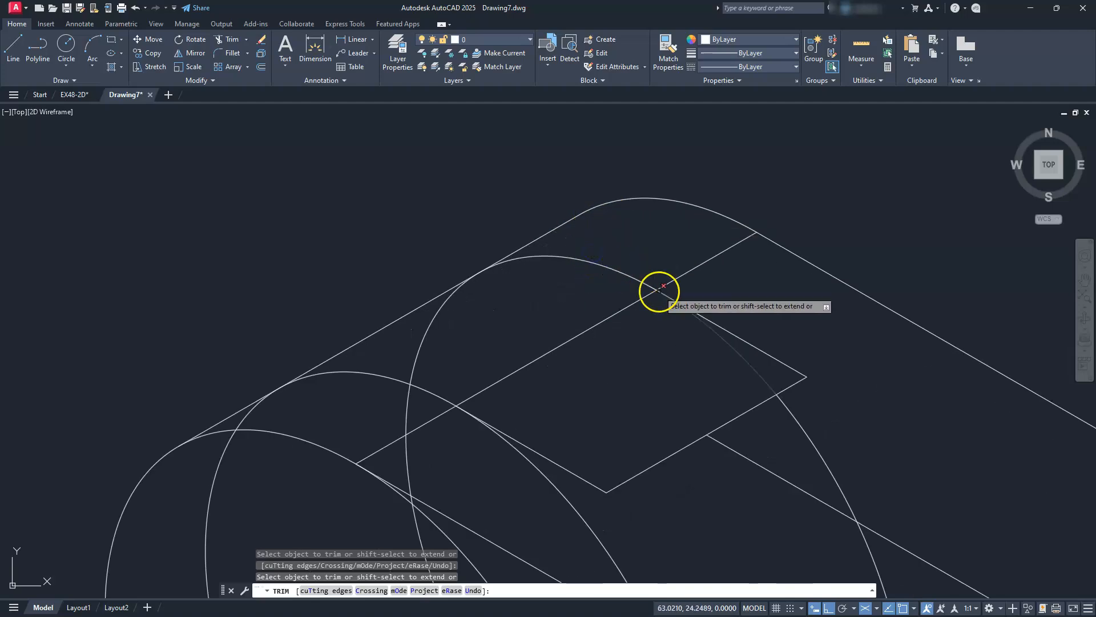
scroll(648, 289, up, 2)
scroll(611, 282, down, 3)
middle_drag(517, 301, 479, 244)
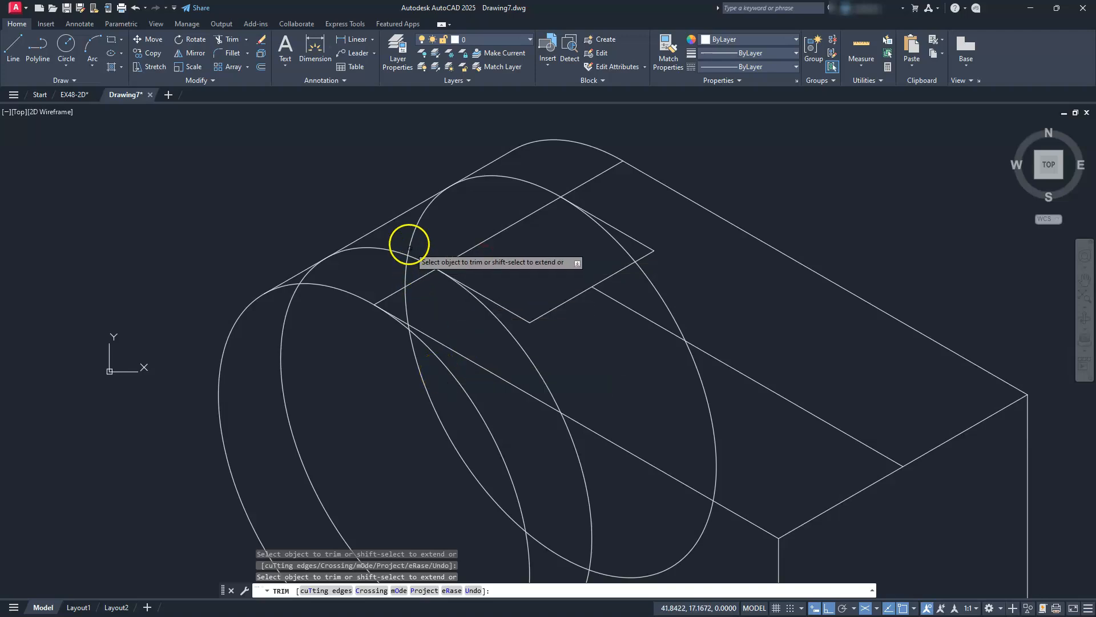
click(398, 216)
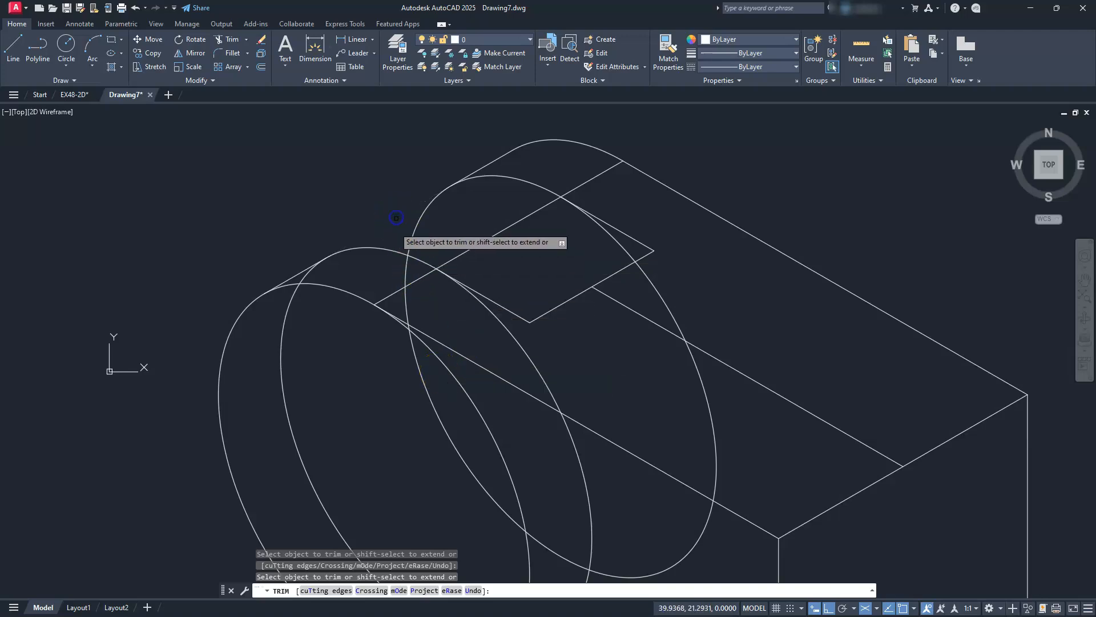
Trim the hidden parts of the isocircle on the near side of the slot, behind and below the front face
middle_drag(355, 374, 330, 296)
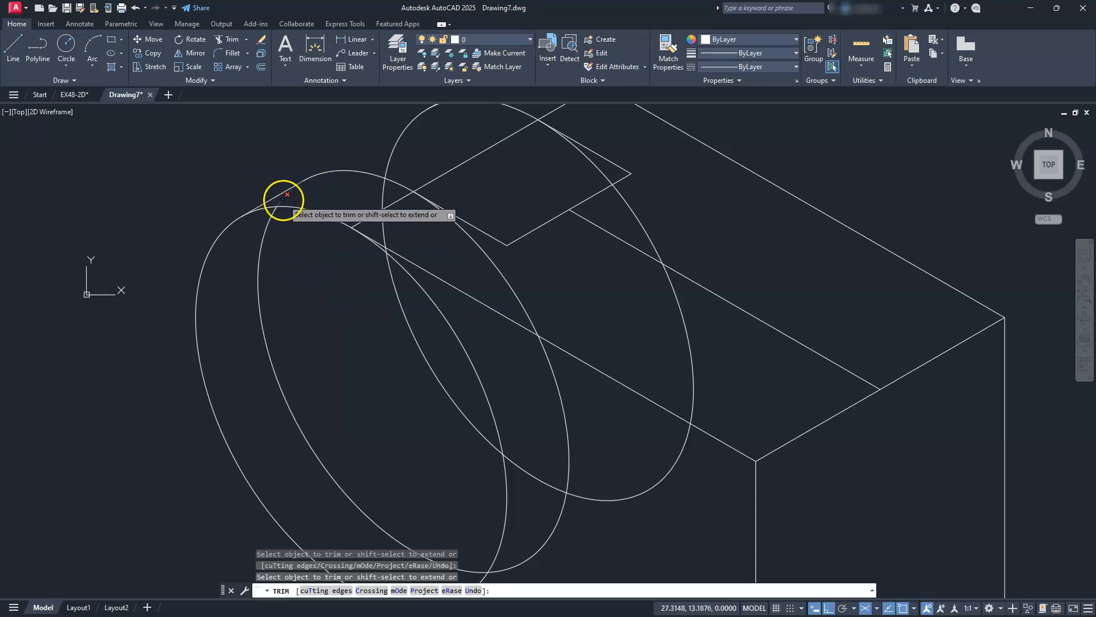
click(269, 220)
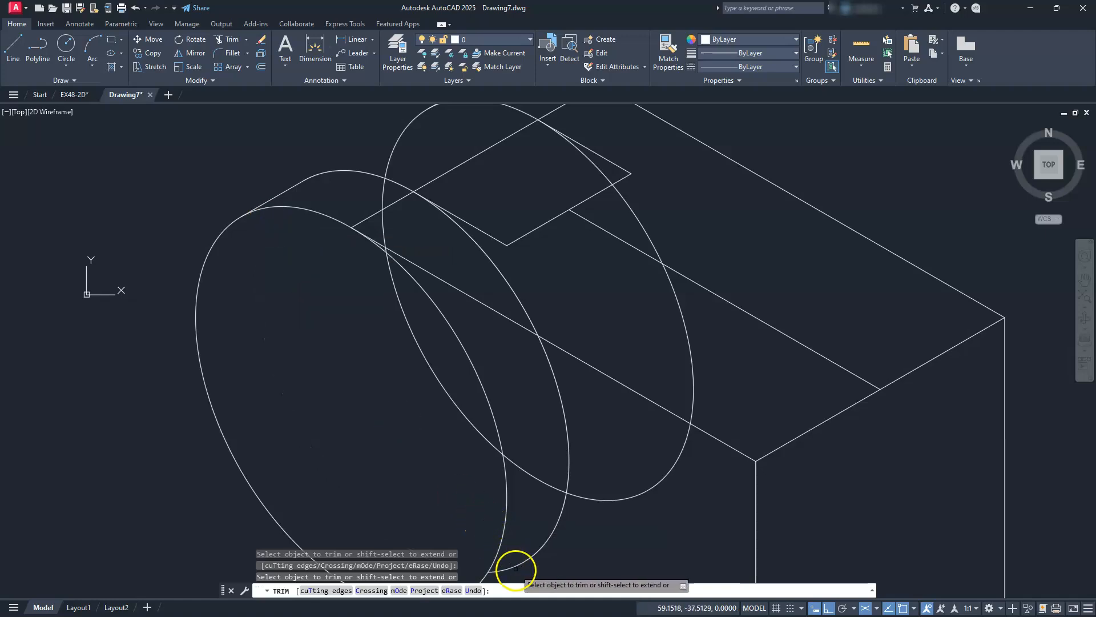
click(561, 403)
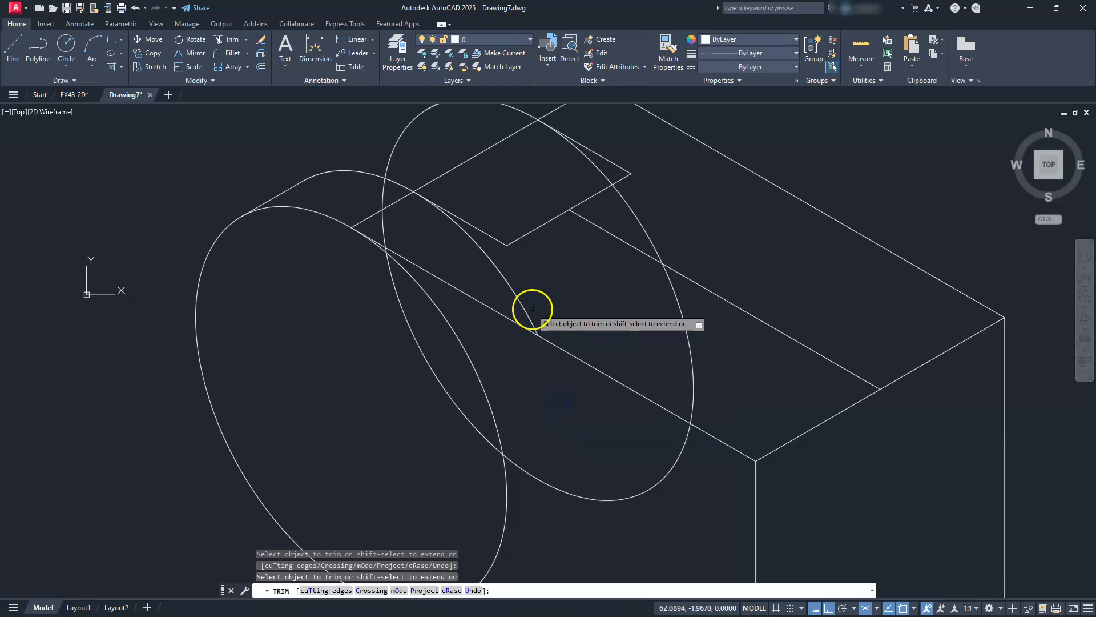
Trim the remaining hidden parts of the front isocircle and both slot isocircles, keeping only the visible rounded outer edges
mouse_move(436, 384)
middle_down()
mouse_move(444, 490)
mouse_move(443, 471)
middle_up()
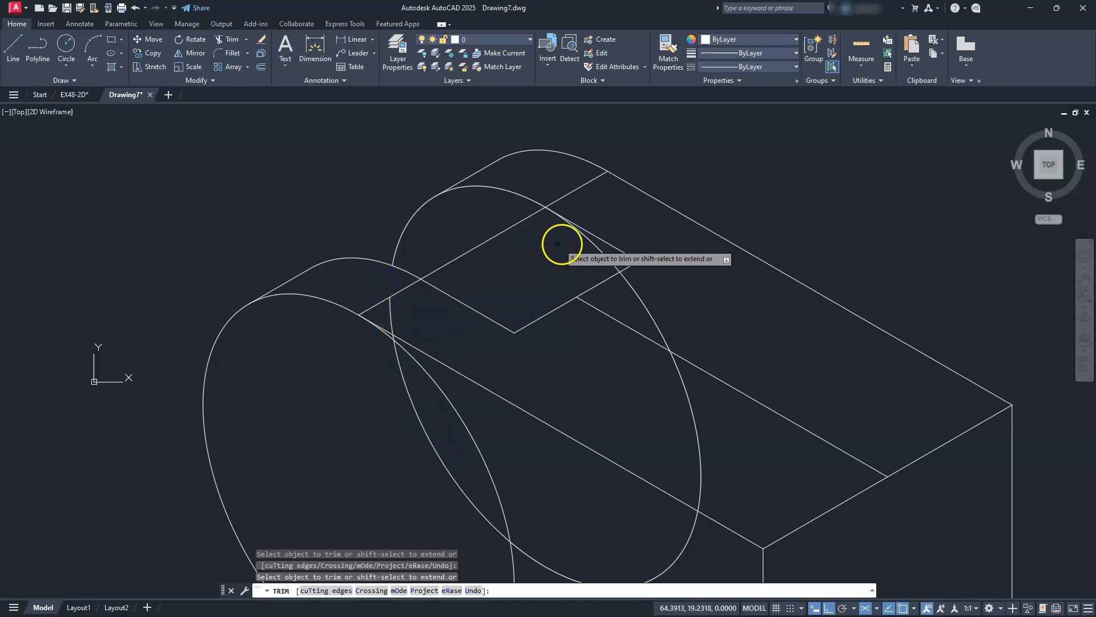
click(593, 243)
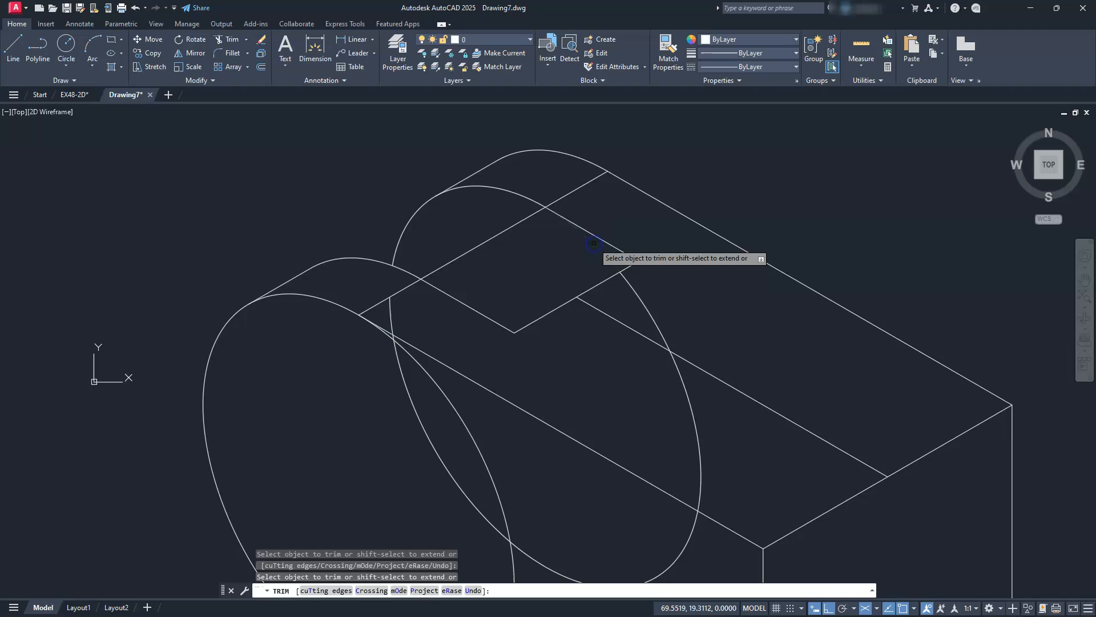
scroll(593, 242, down, 2)
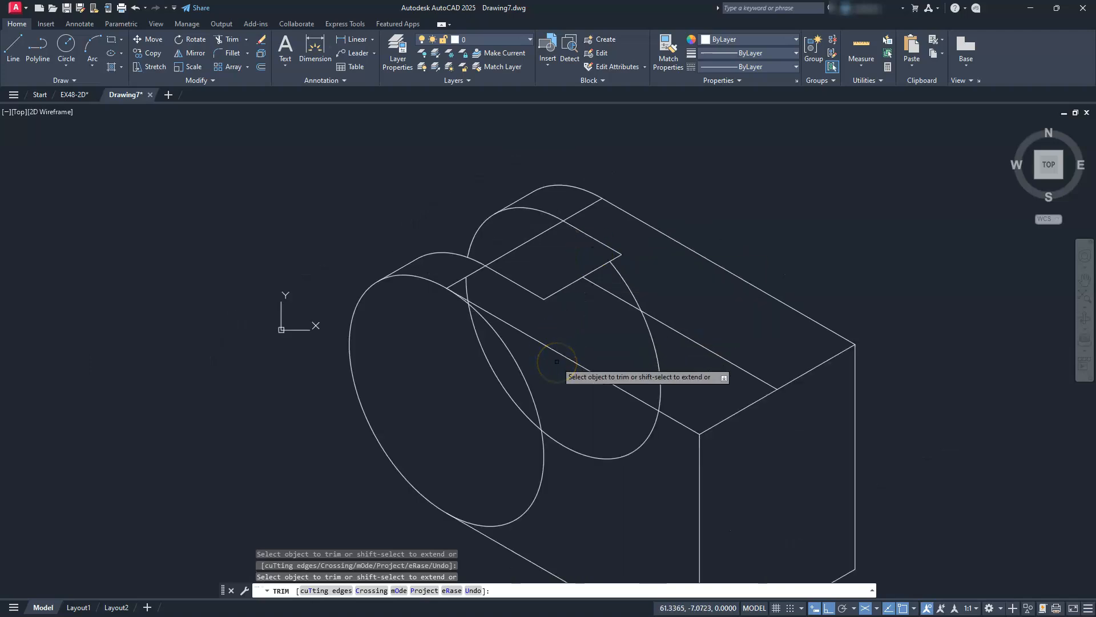
click(521, 369)
click(543, 476)
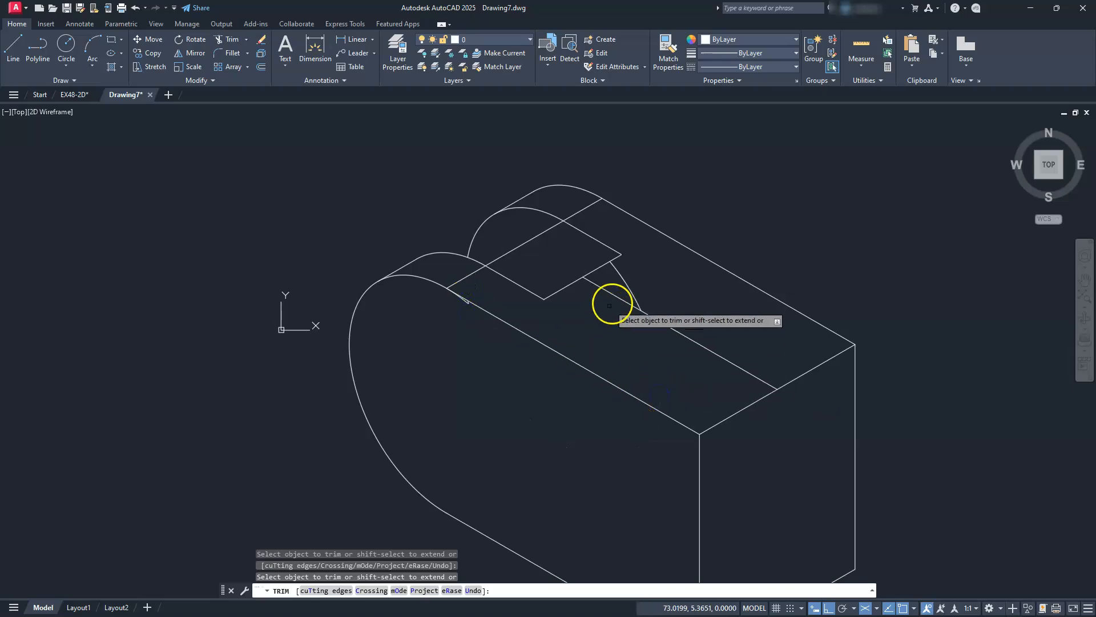
scroll(488, 302, up, 4)
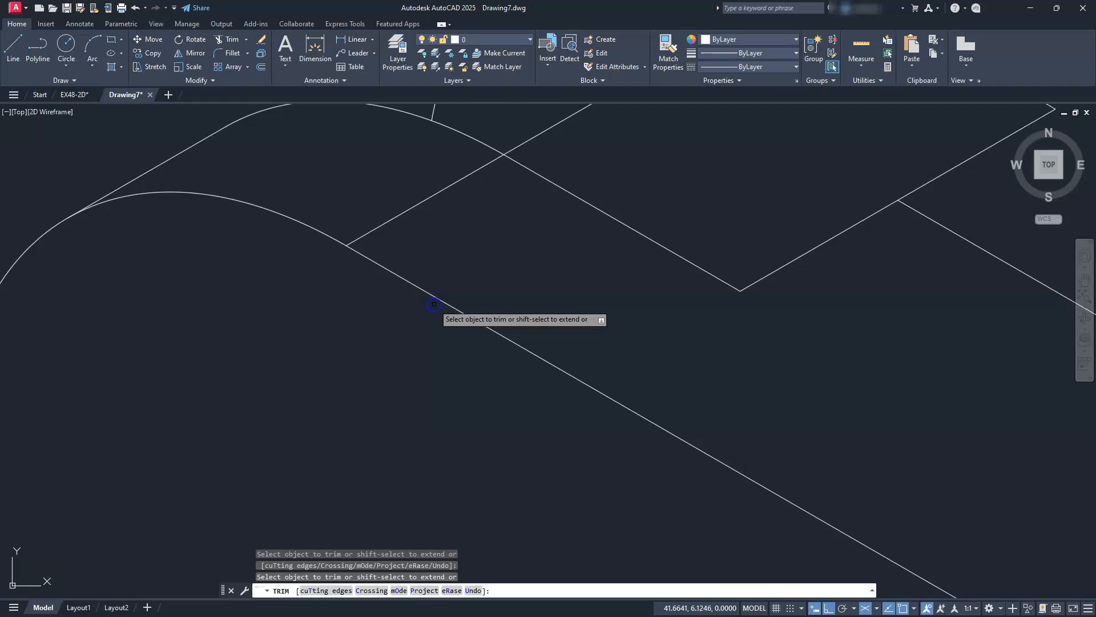
scroll(434, 303, down, 6)
middle_drag(436, 428, 480, 391)
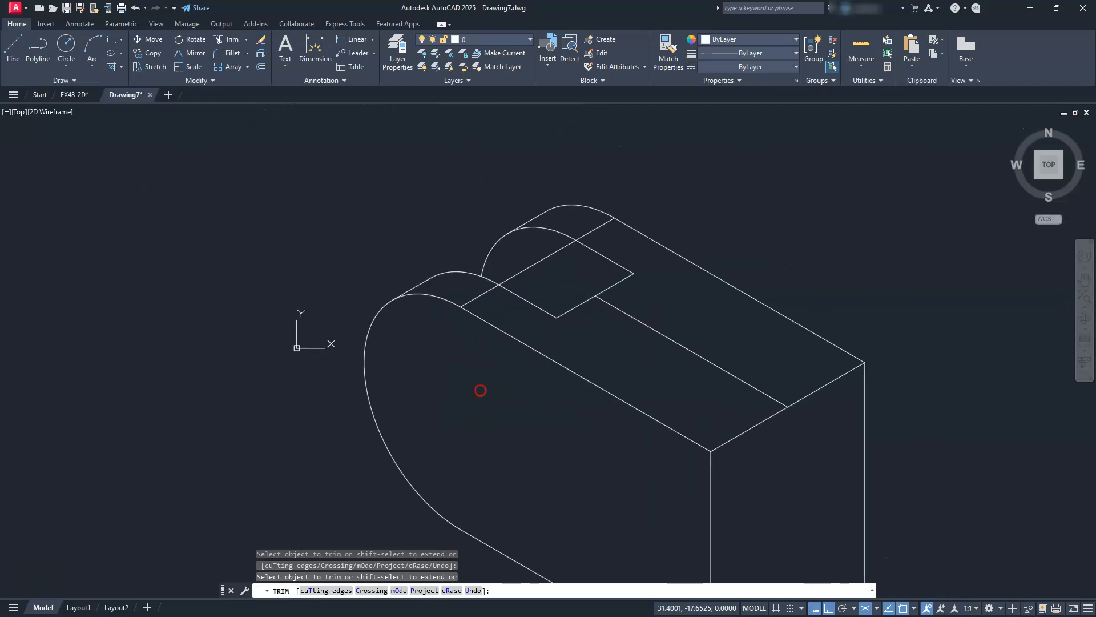
Trim the tangent line where it crosses the slot opening between the two side walls
click(511, 279)
key(Escape)
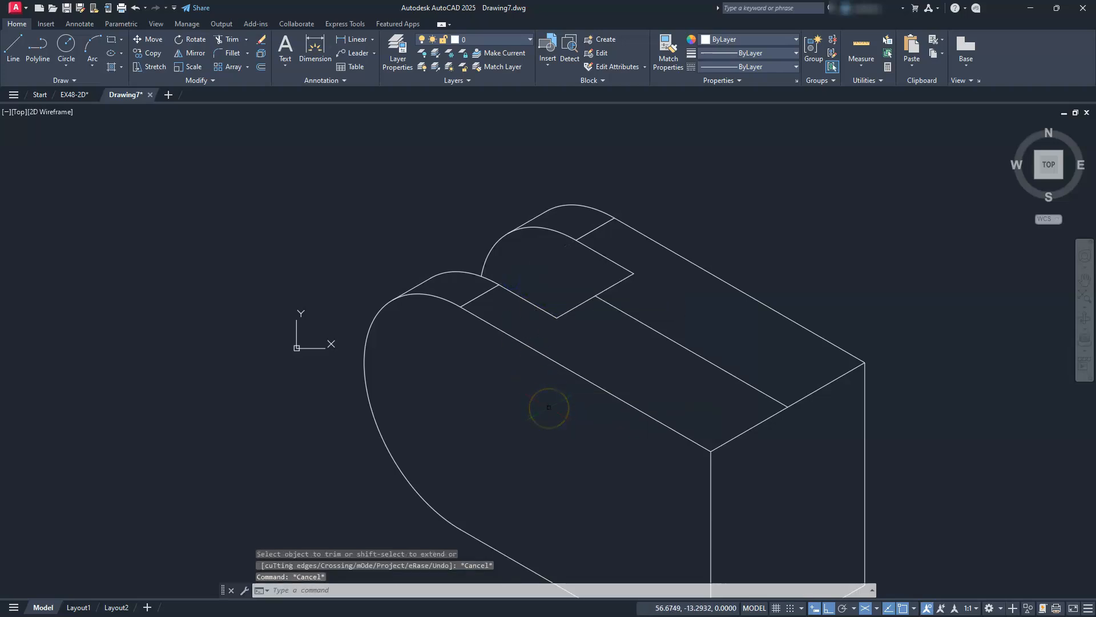
key(Escape)
key(Escape)
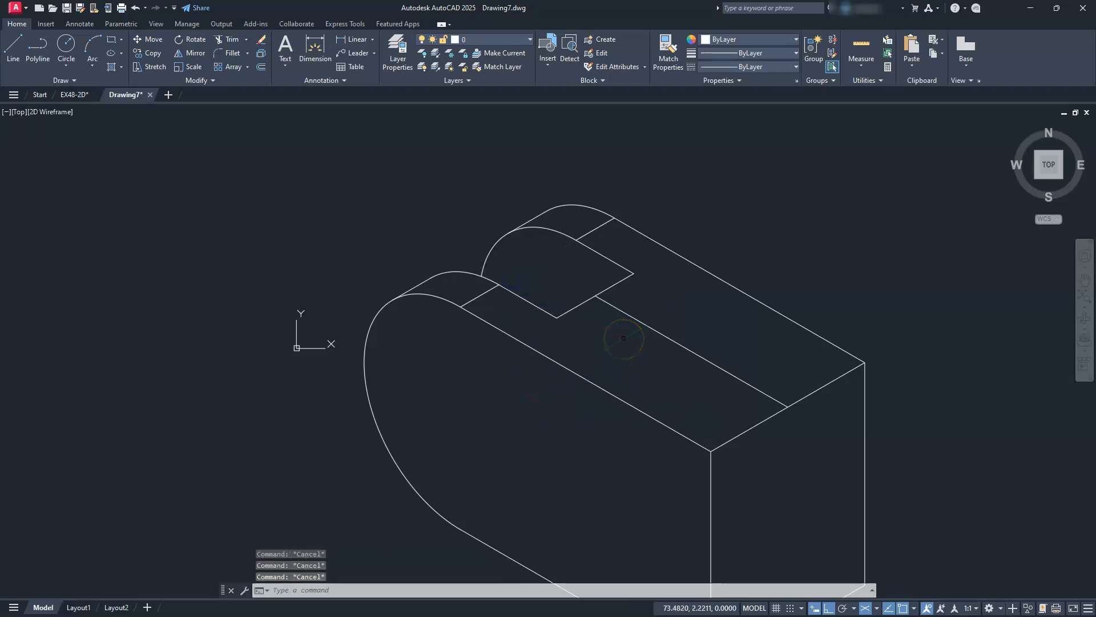
Set isometric drafting to the left isoplane and draw a 20-diameter isocircle at the centre of the front face's rounded end
mouse_move(590, 412)
middle_down()
mouse_move(578, 372)
mouse_move(563, 396)
mouse_move(575, 372)
middle_up()
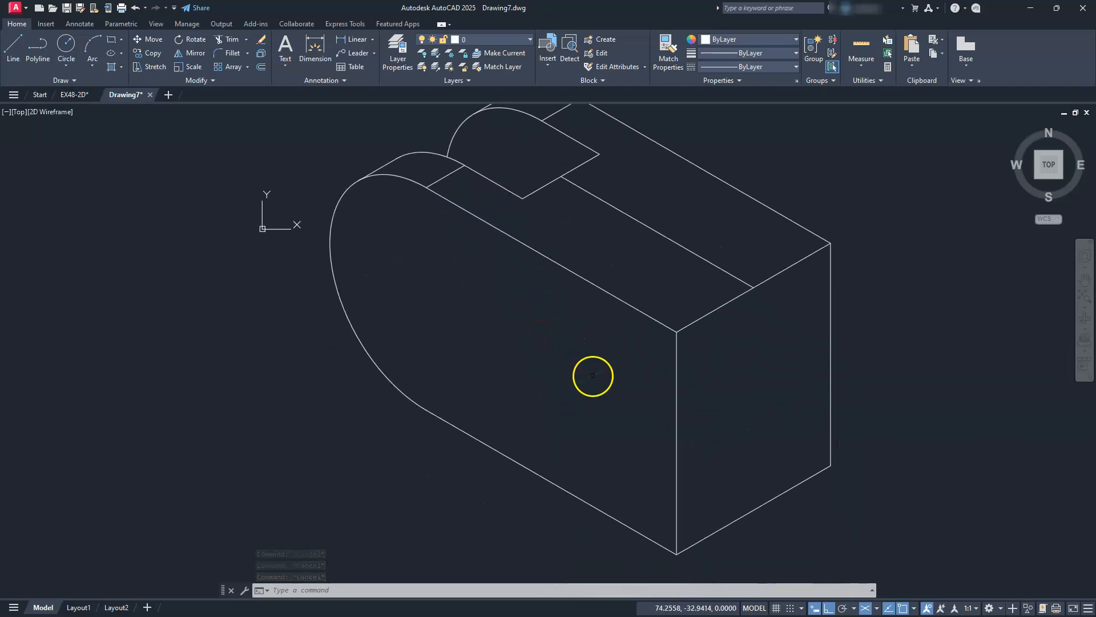
middle_drag(478, 358, 494, 400)
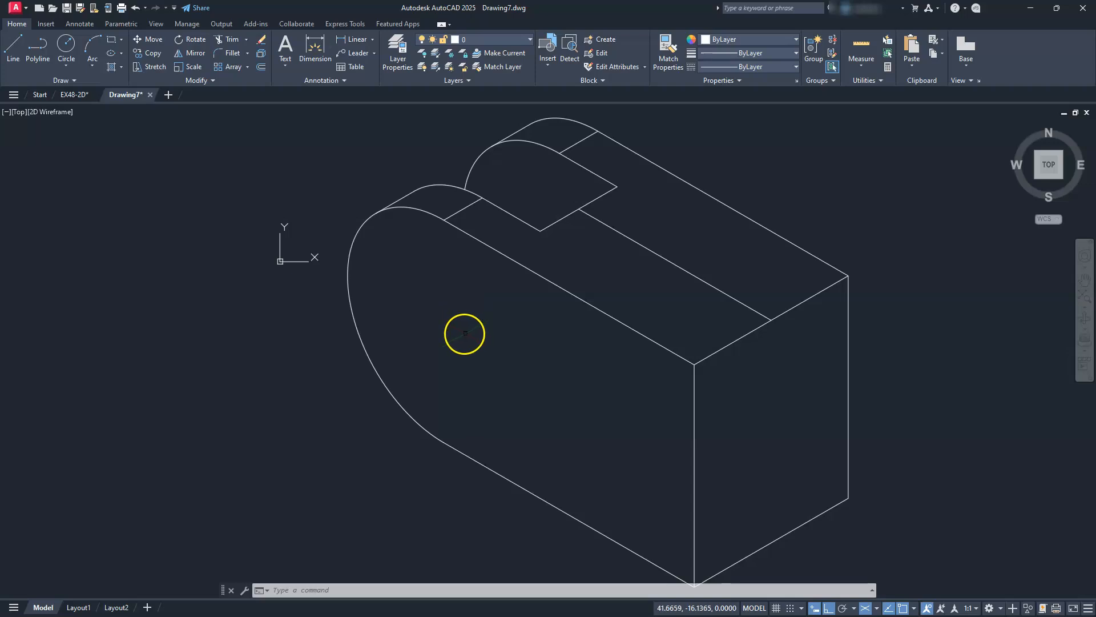
click(878, 609)
click(881, 566)
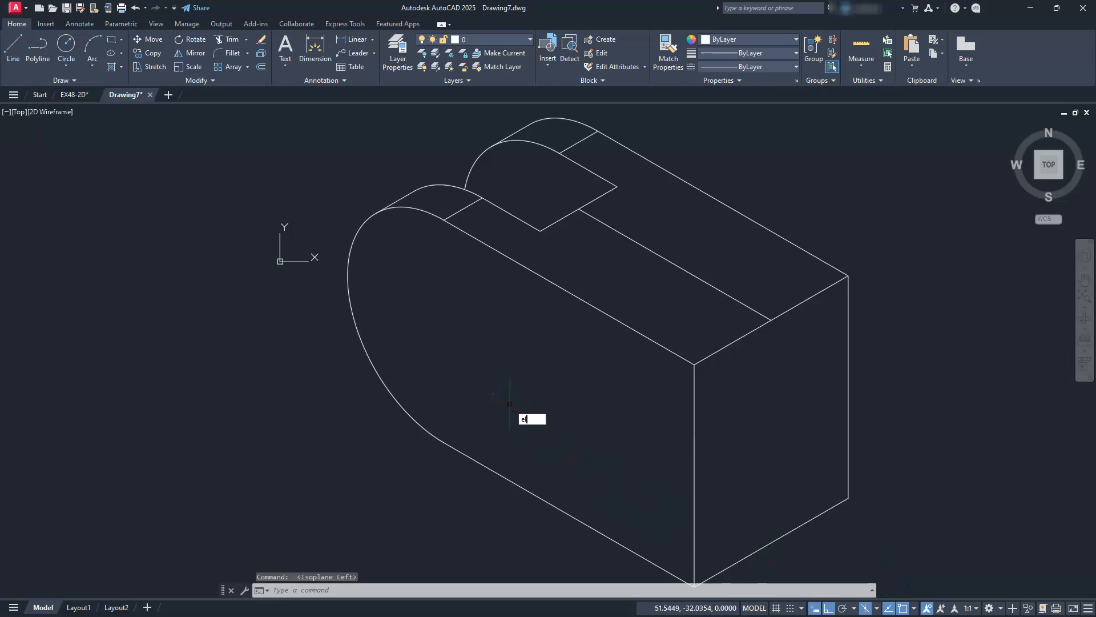
text(el)
key(Return)
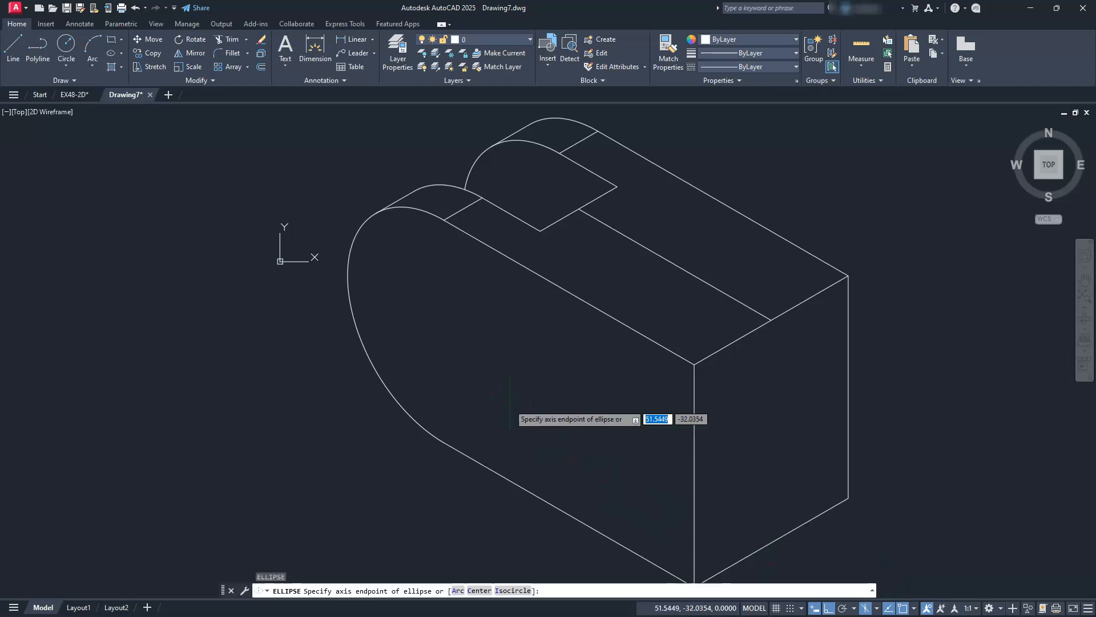
key(Return)
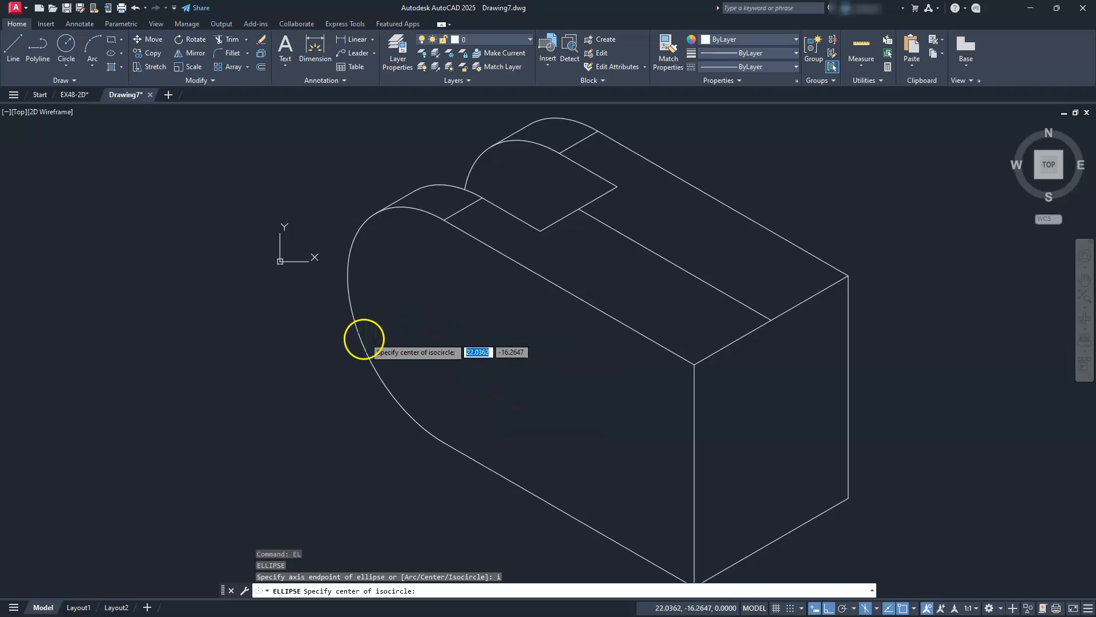
click(443, 328)
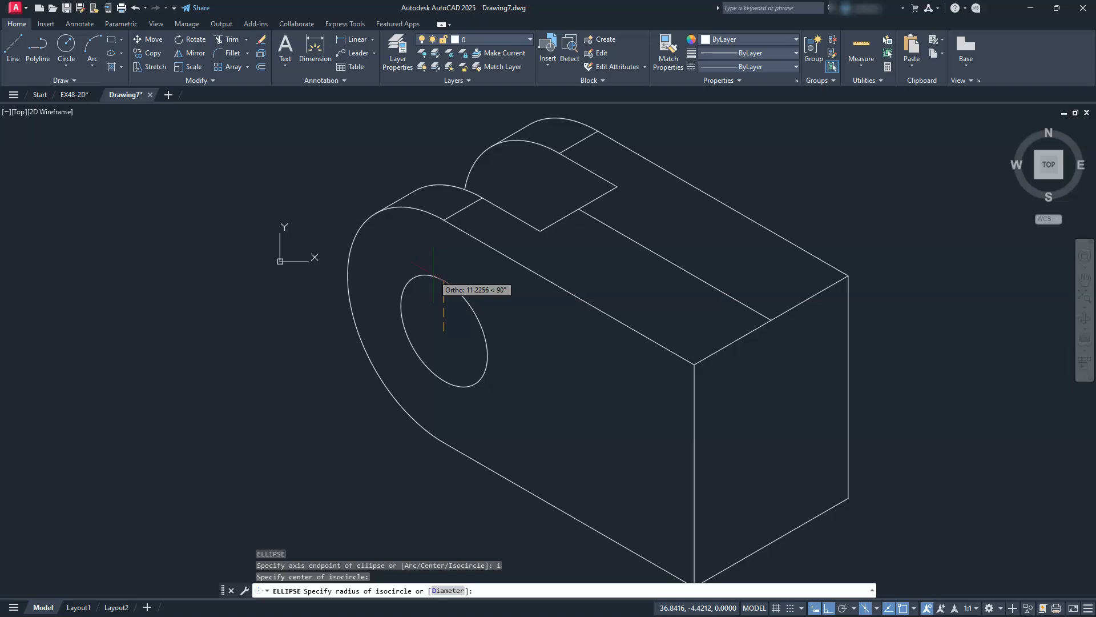
text(d)
key(Return)
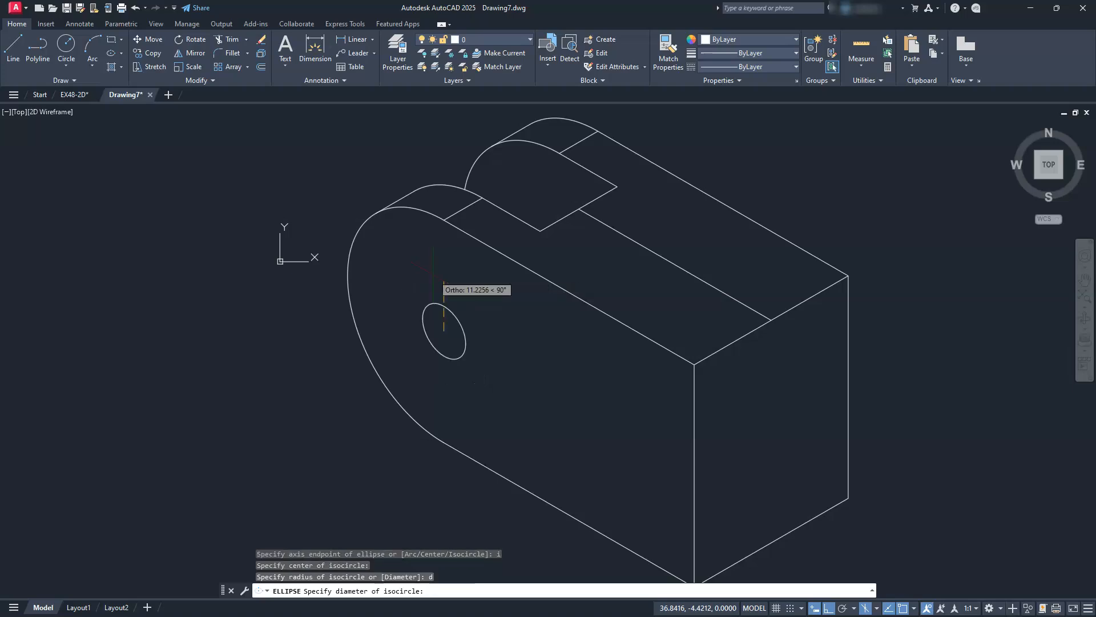
key(Return)
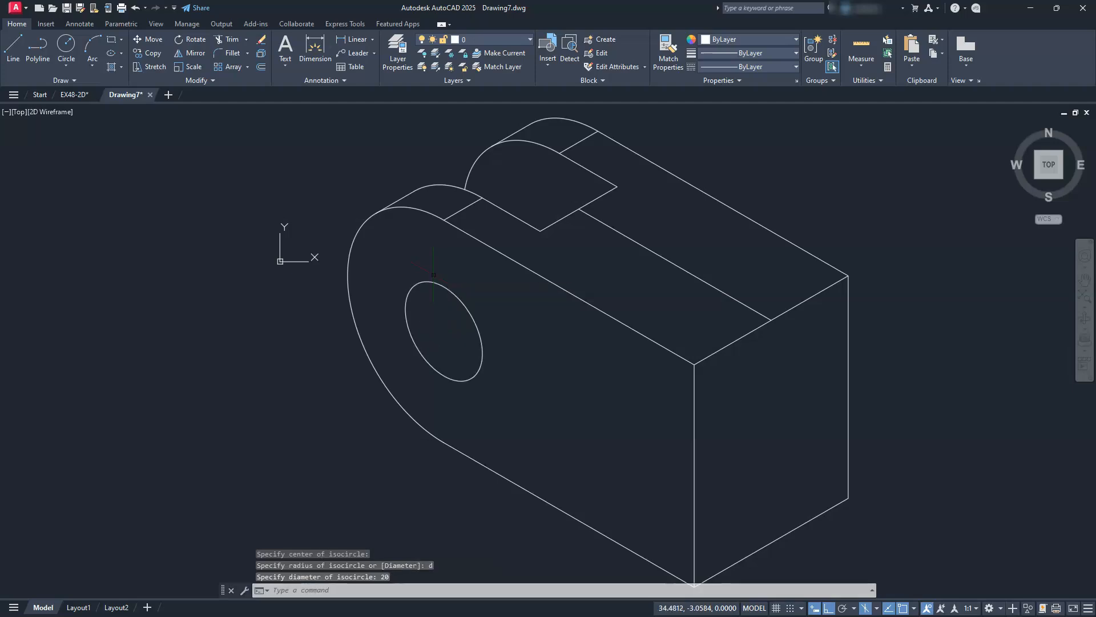
key(Escape)
key(Escape)
key(Escape)
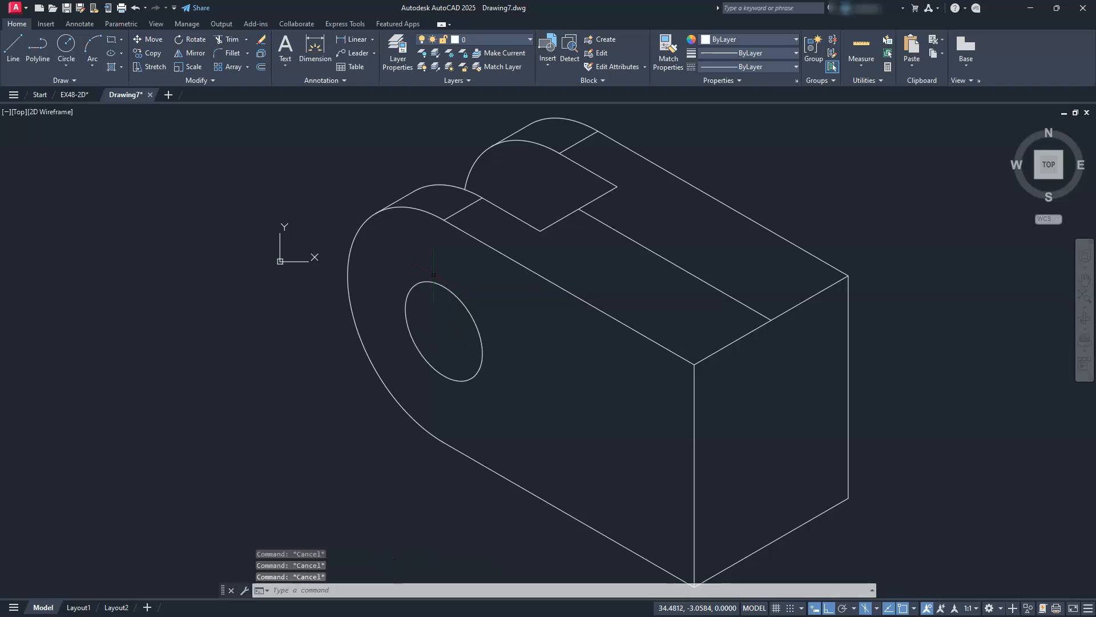
Copy the hole isocircle from the front tangent point to both slot-side tangent points and the far edge's tangent point
text(o)
key(Return)
click(444, 285)
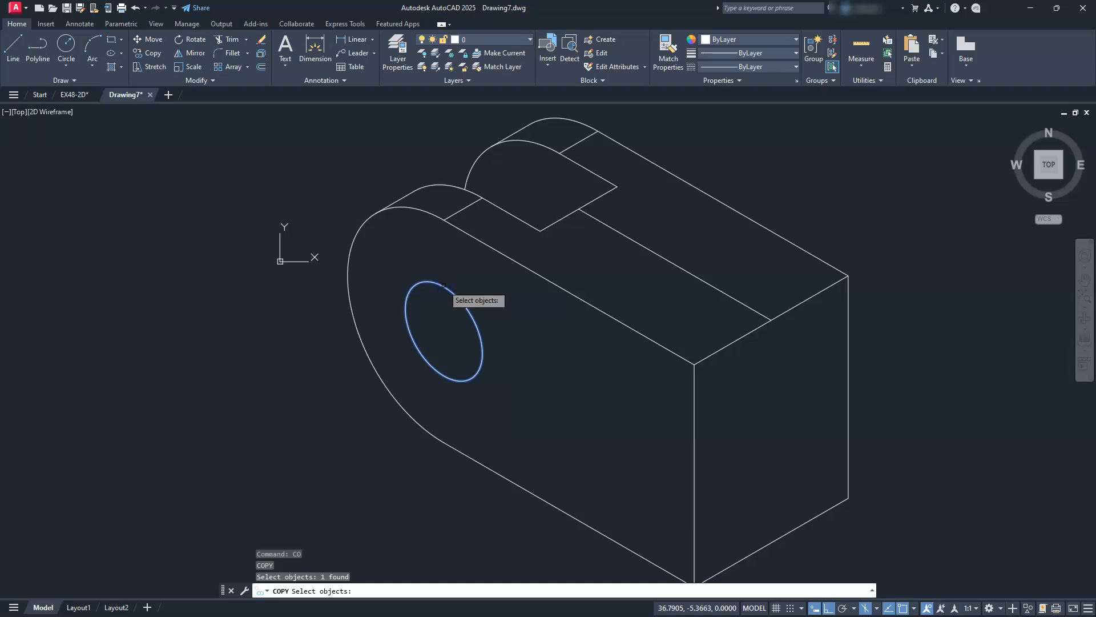
key(Return)
click(444, 216)
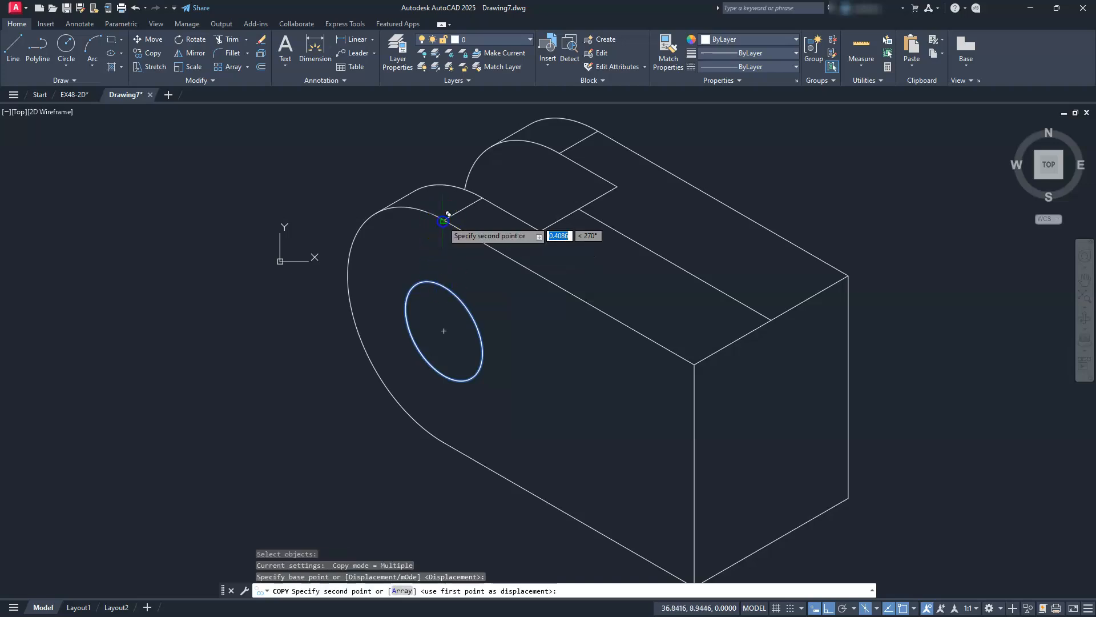
click(484, 195)
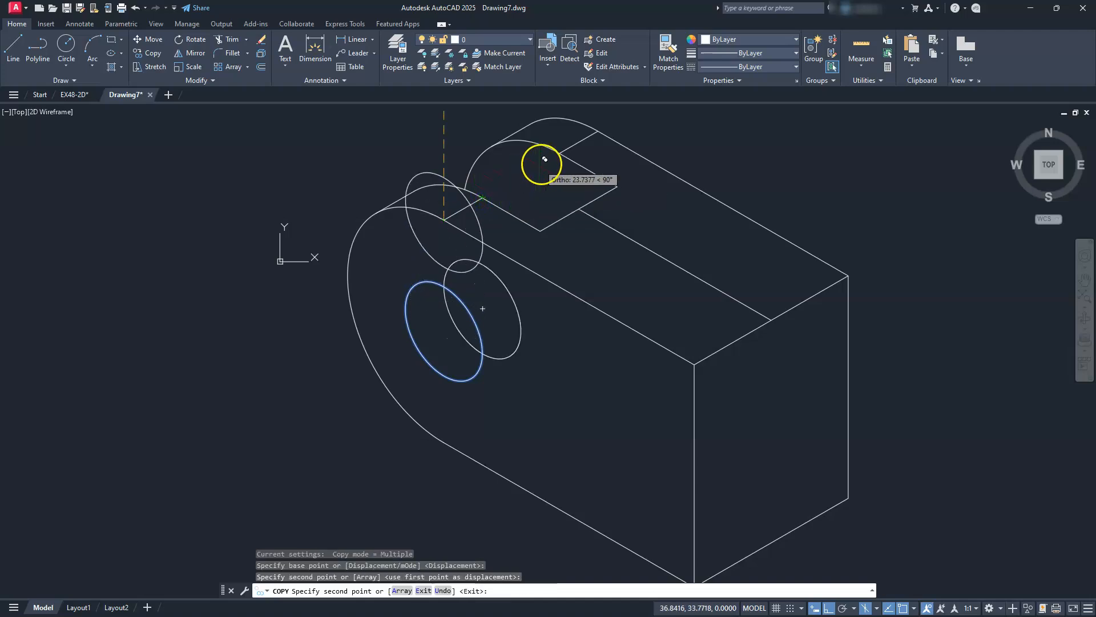
click(561, 154)
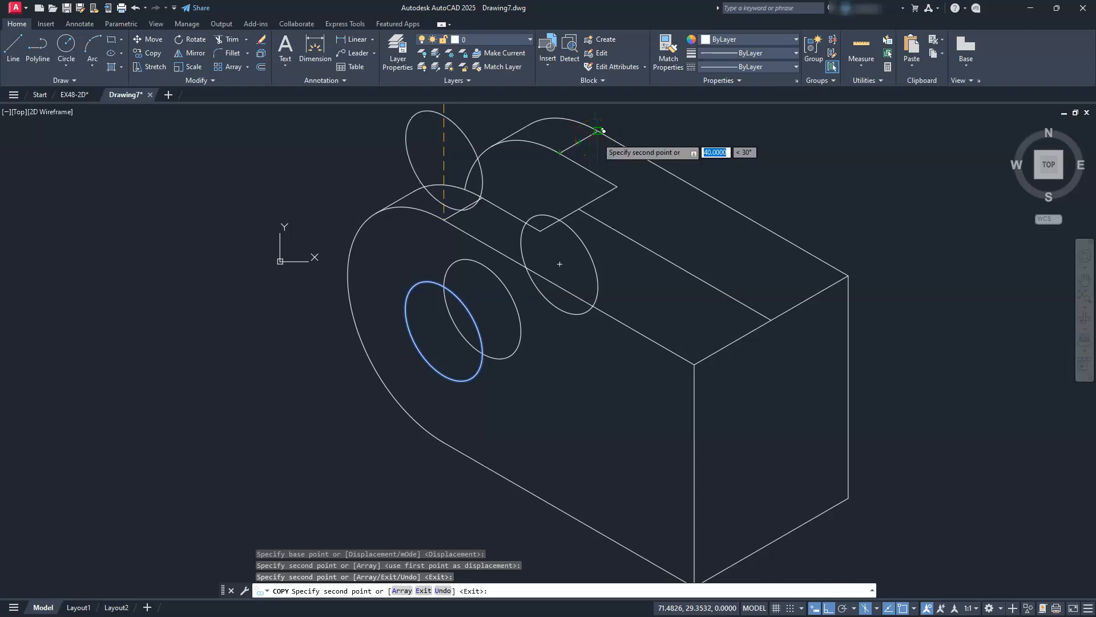
click(599, 131)
key(Escape)
key(Escape)
key(Escape)
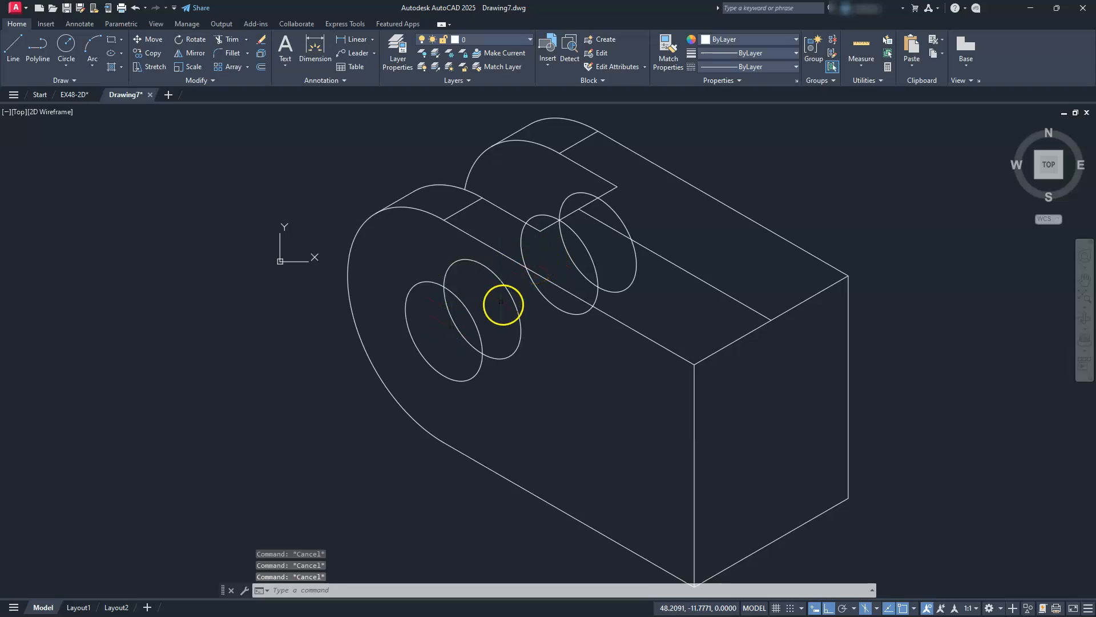
Trim the two middle hole isocircles to the arcs visible through the front hole and inside the slot
click(230, 45)
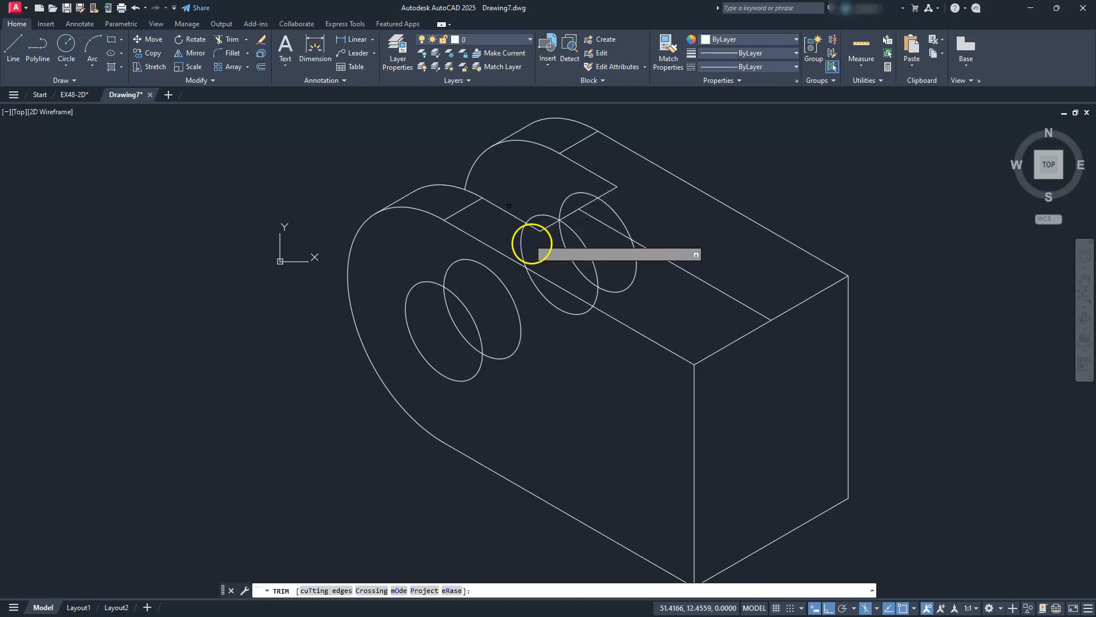
click(510, 300)
middle_drag(436, 330, 357, 394)
scroll(501, 282, up, 3)
scroll(501, 281, up, 2)
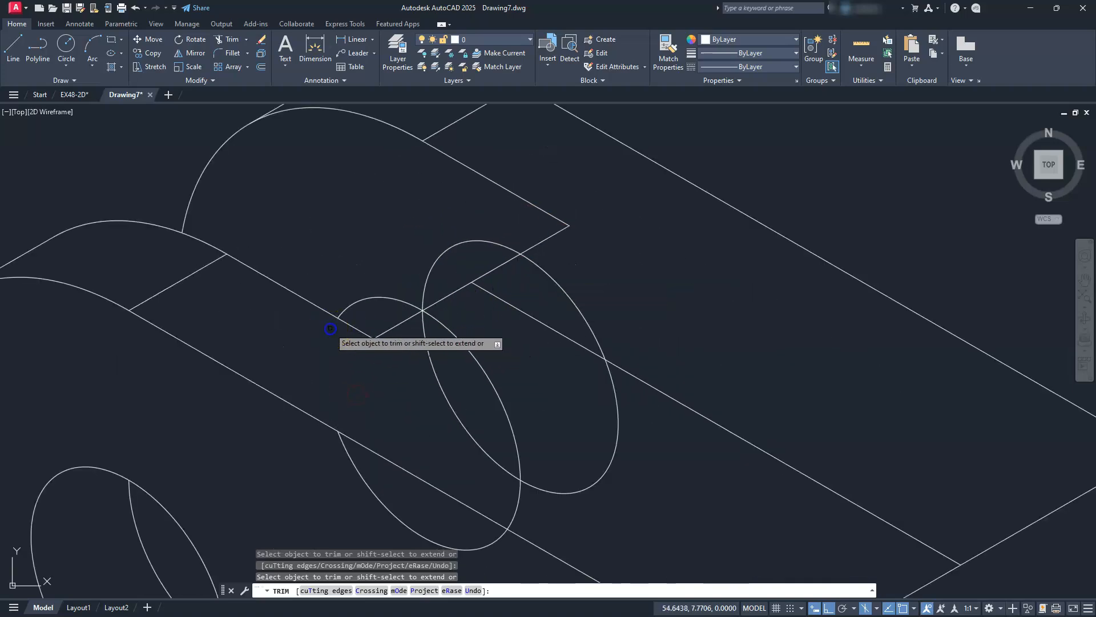
click(350, 444)
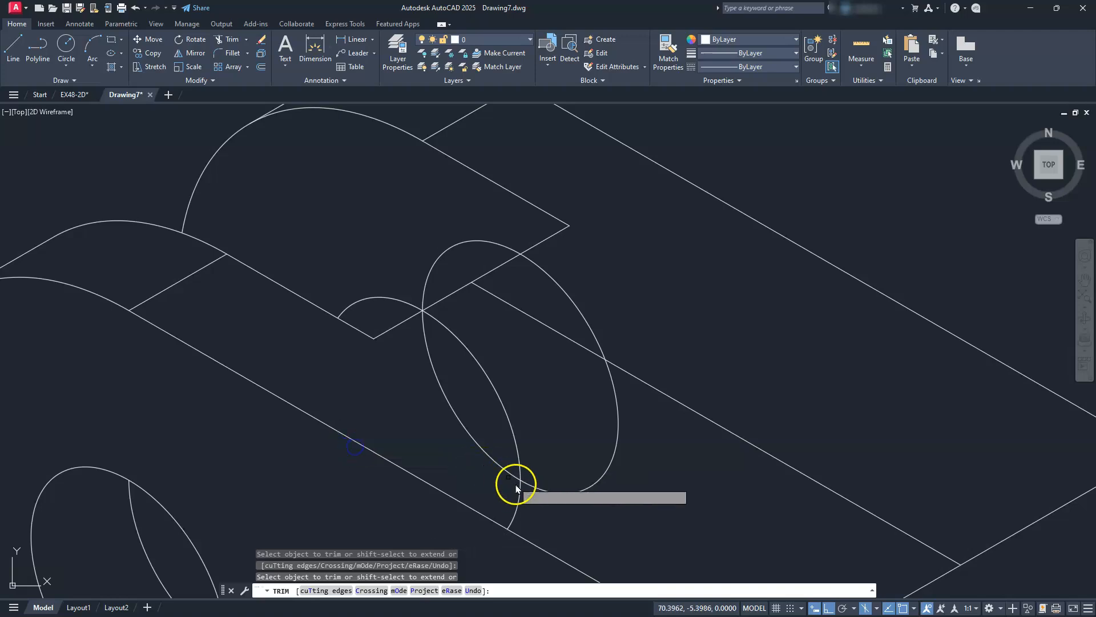
click(514, 517)
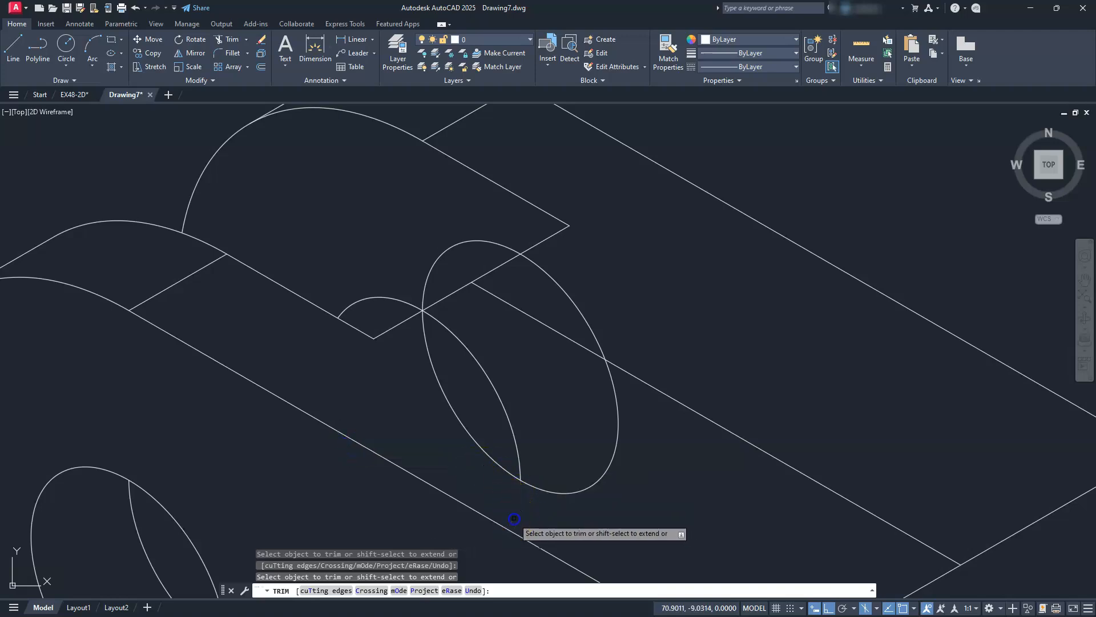
scroll(467, 406, up, 2)
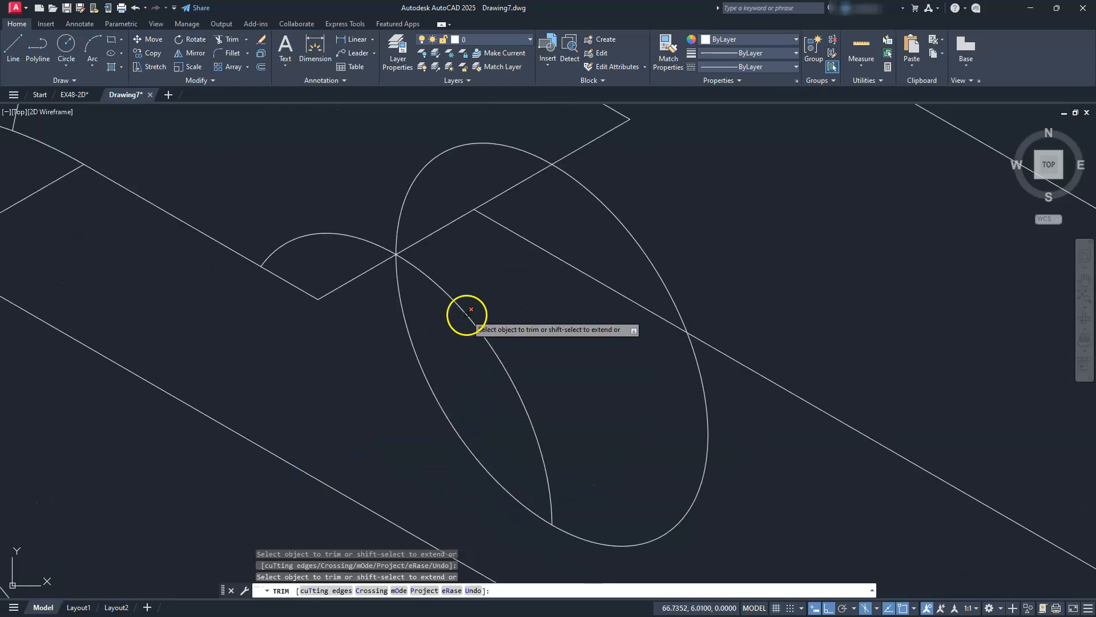
scroll(396, 249, up, 10)
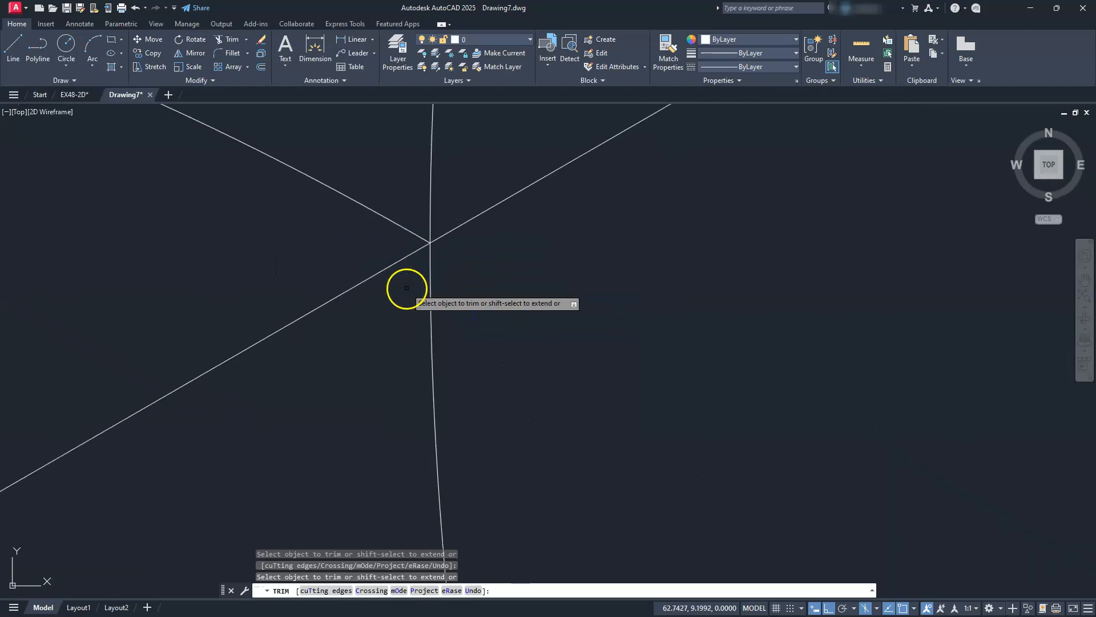
scroll(429, 203, up, 3)
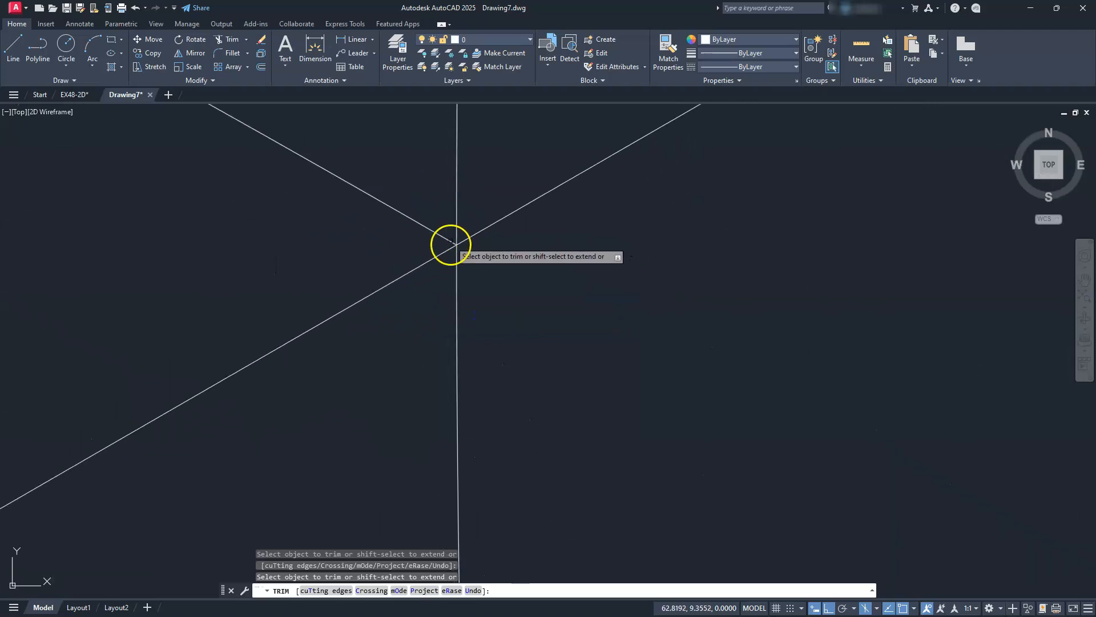
scroll(455, 234, down, 12)
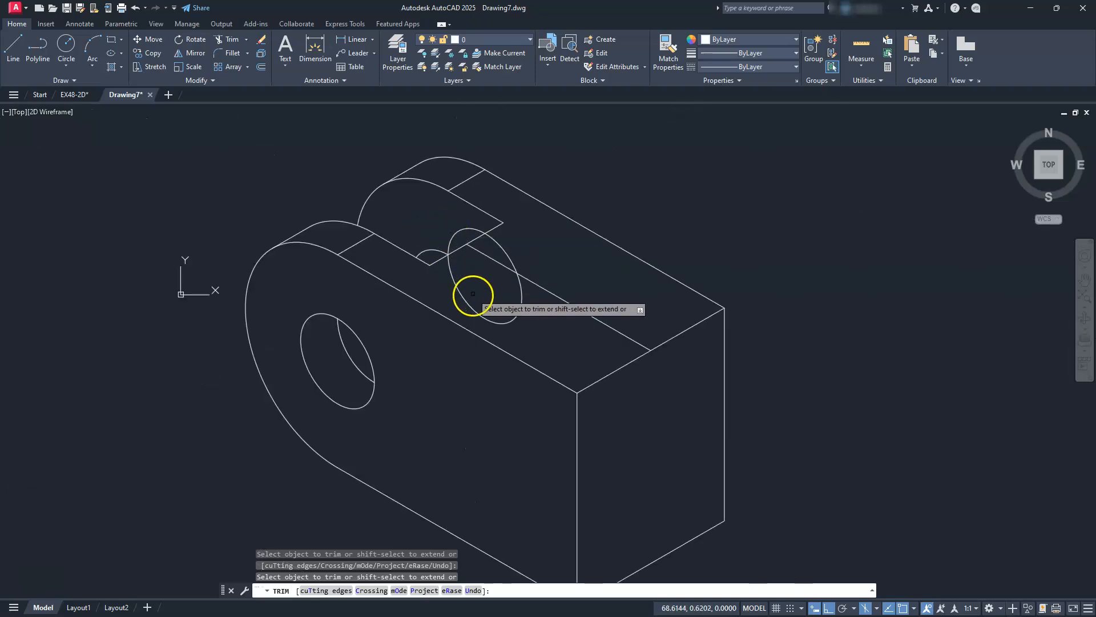
Erase the farthest hole isocircle and the centre line on the top face
key(Escape)
click(528, 270)
click(507, 290)
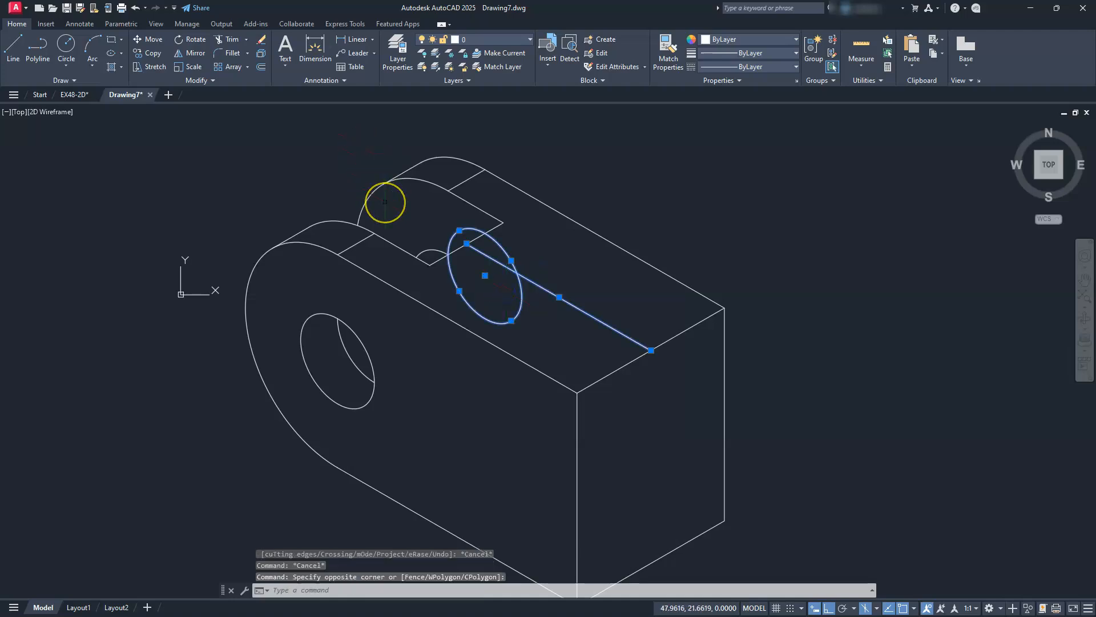
key(Delete)
middle_drag(425, 248, 430, 207)
middle_drag(455, 300, 463, 283)
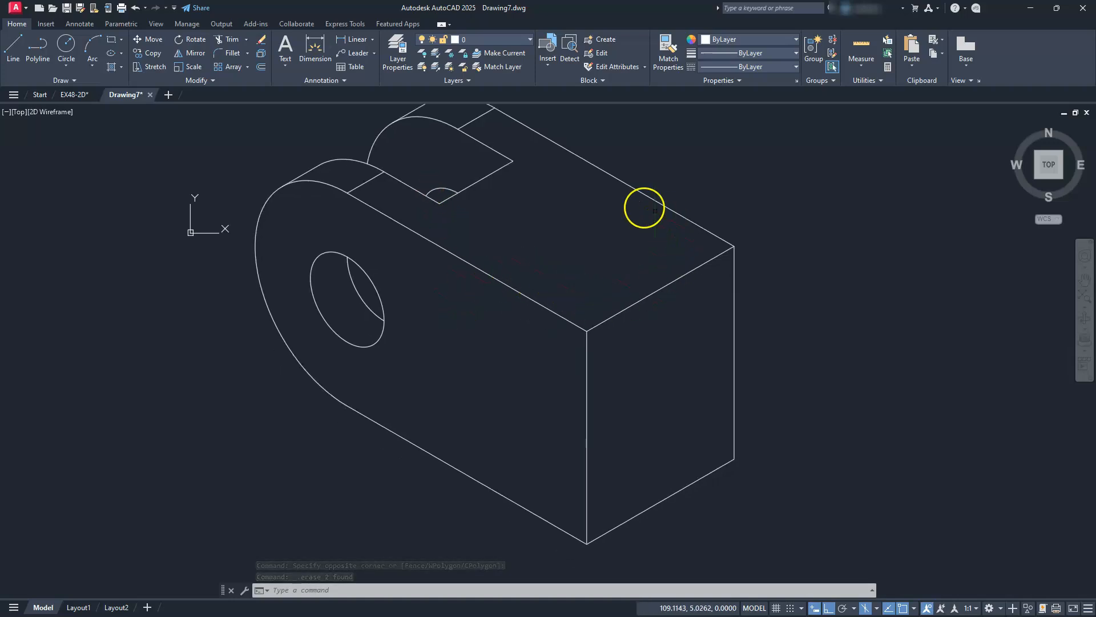
Set the top isoplane and draw an isocircle centred on the midpoint of the square end's top edge, reaching the edge's front endpoint
mouse_move(575, 261)
middle_down()
mouse_move(597, 287)
mouse_move(599, 262)
mouse_move(575, 231)
middle_up()
key(Escape)
key(Escape)
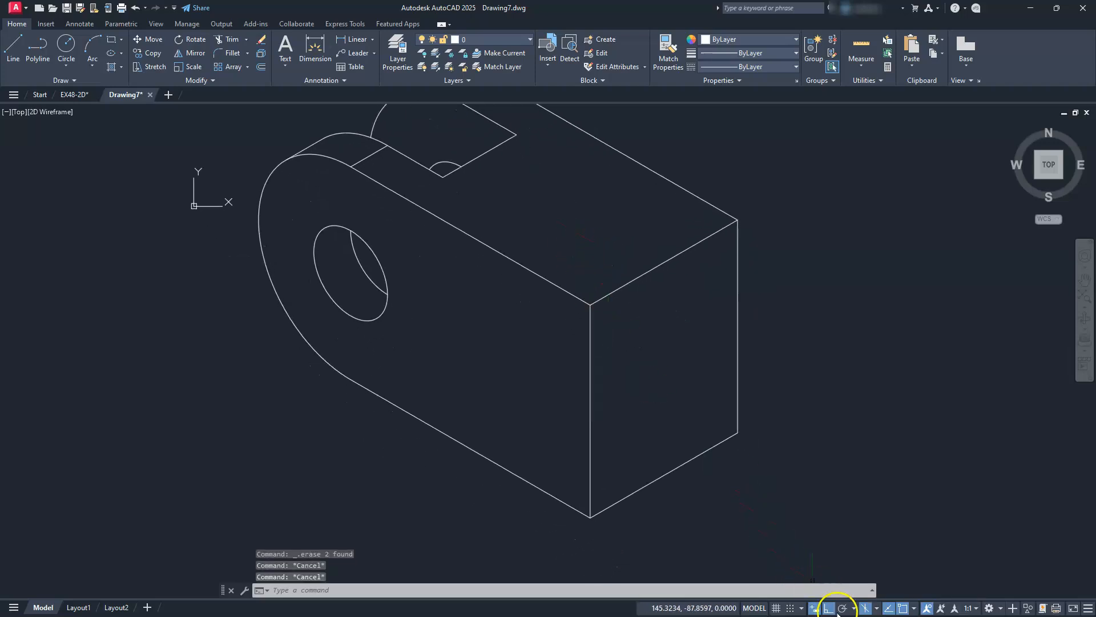
click(877, 608)
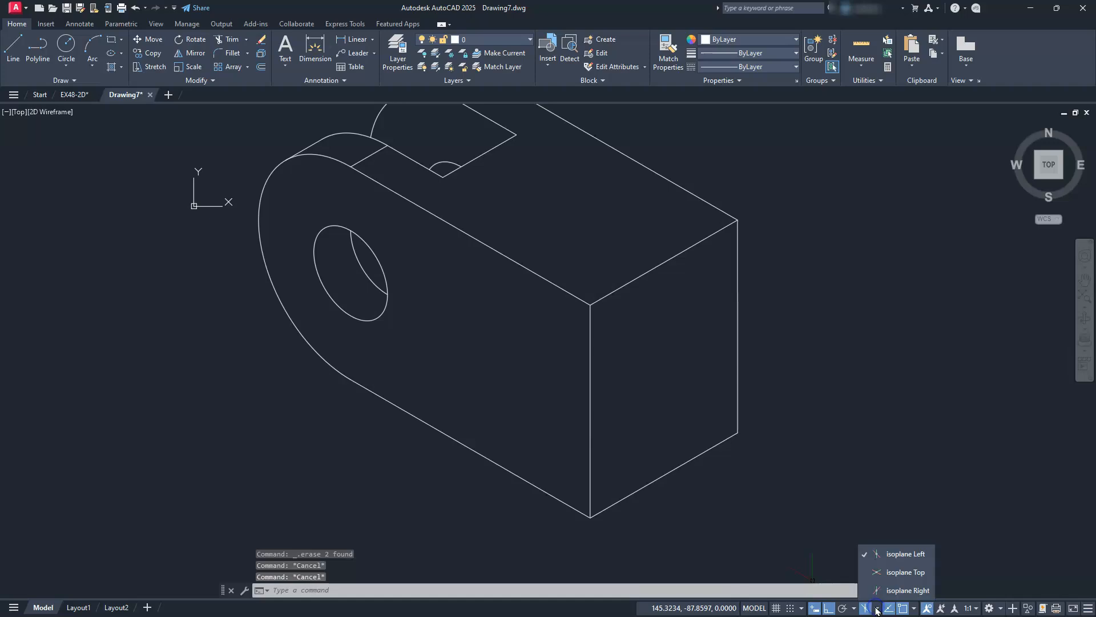
click(897, 571)
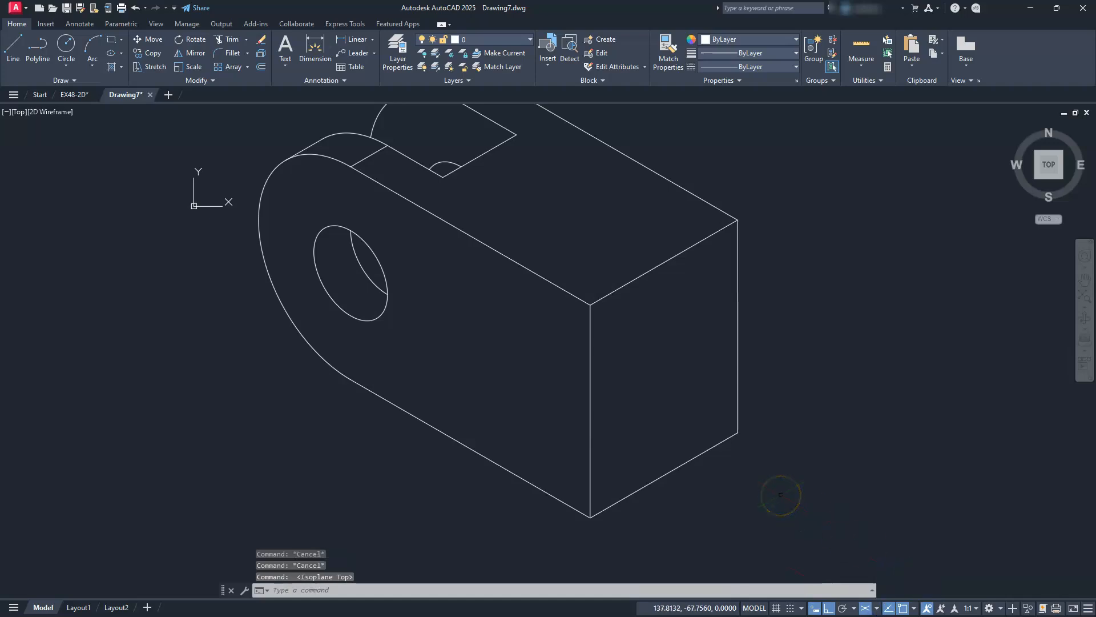
key(Return)
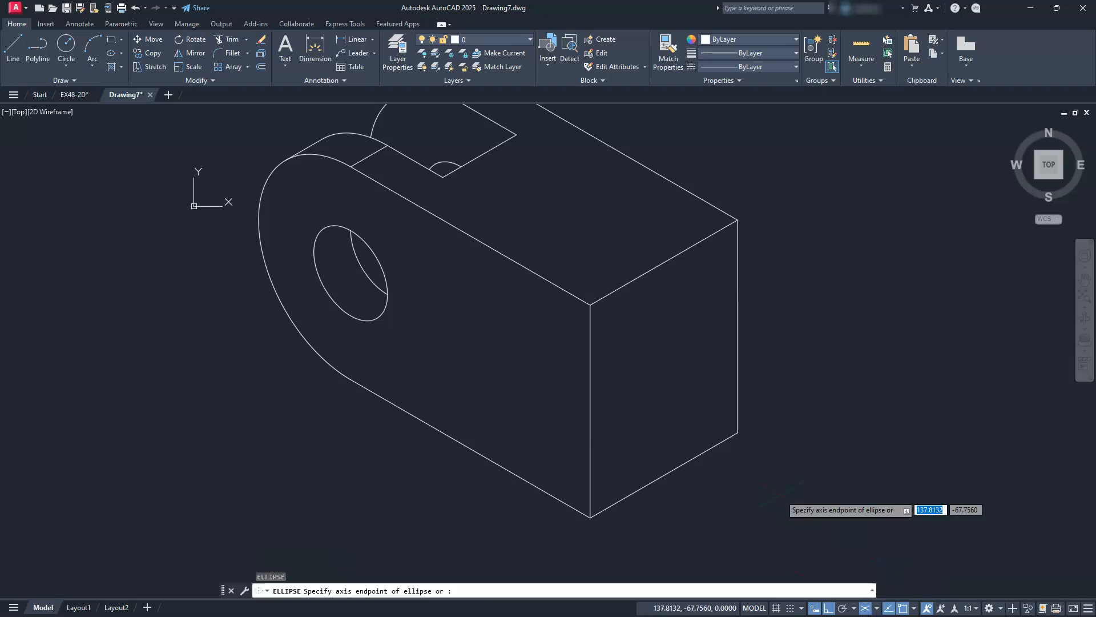
text(i)
key(Return)
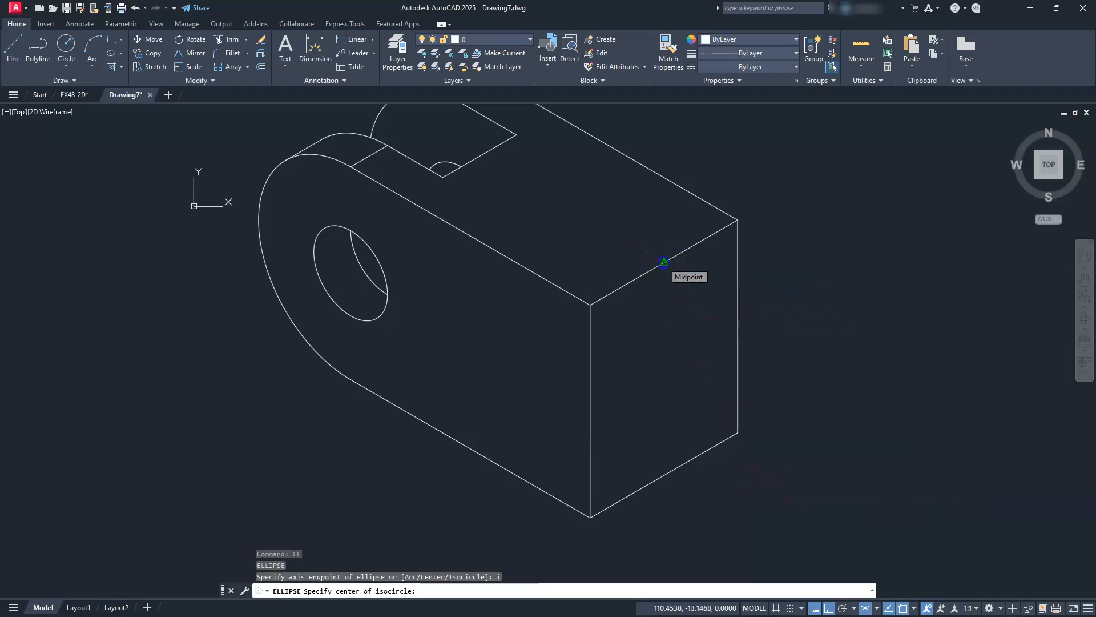
click(664, 262)
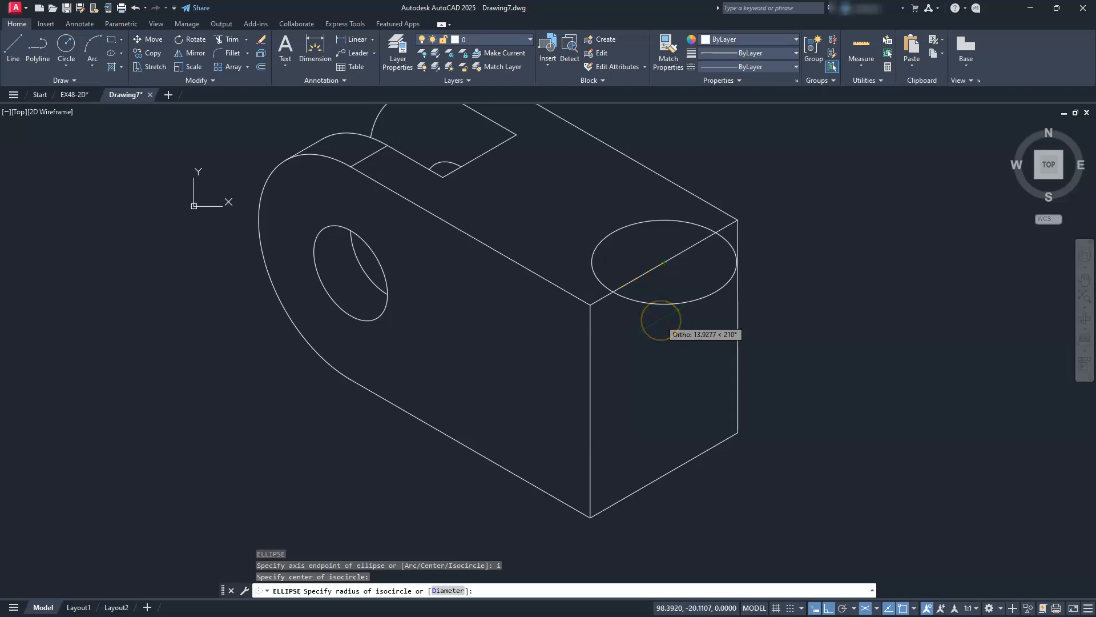
click(600, 304)
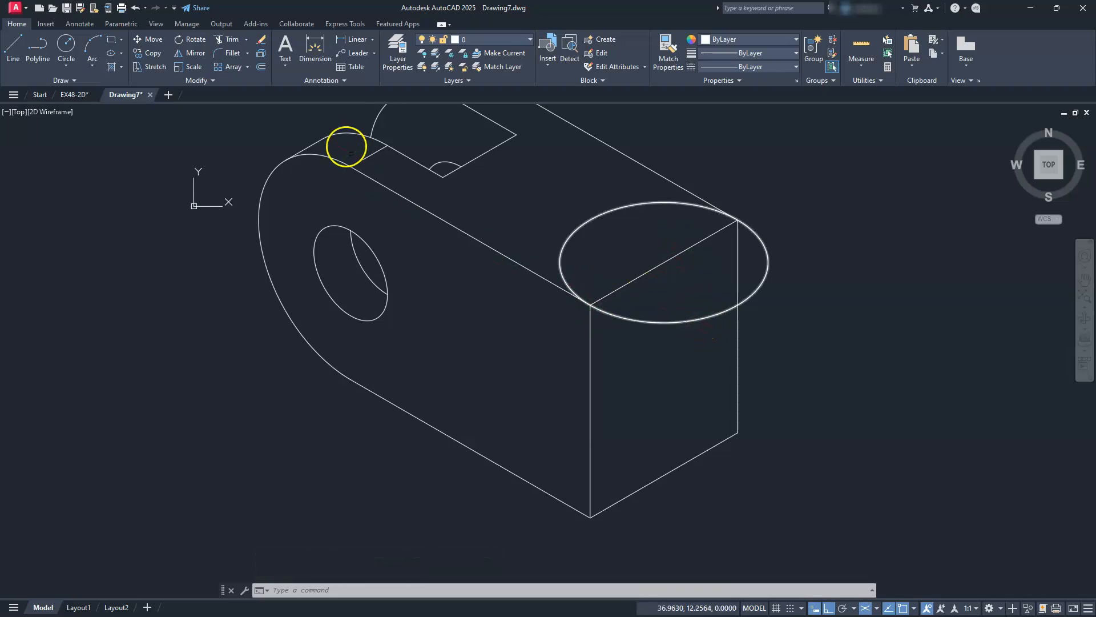
Move the top-face isocircle 20 units along the part's length toward the slot
middle_drag(520, 378, 493, 386)
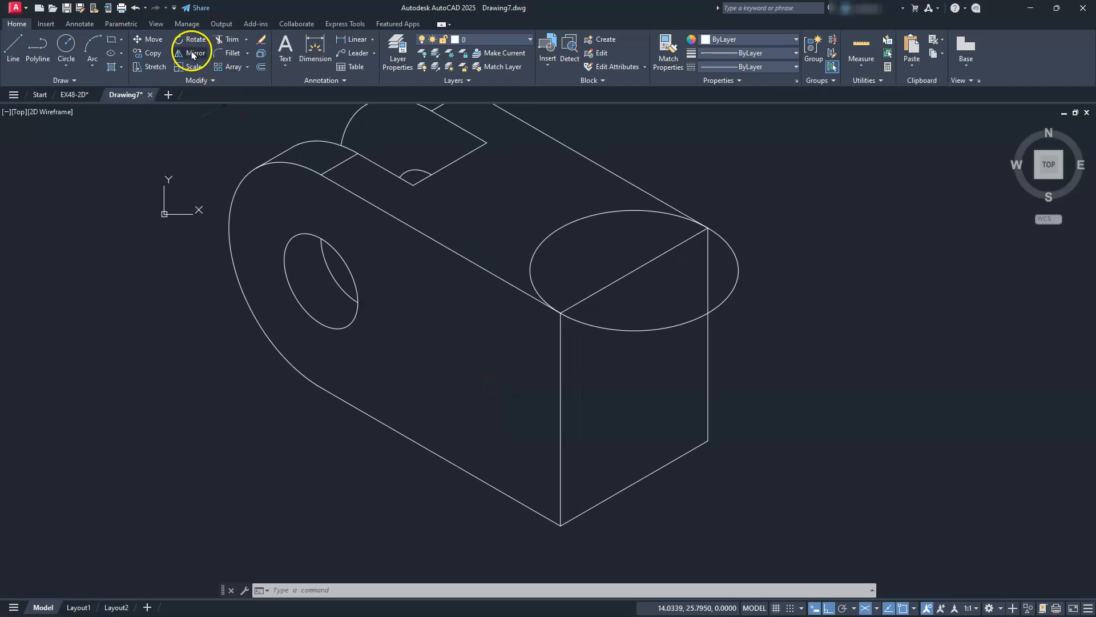
click(537, 251)
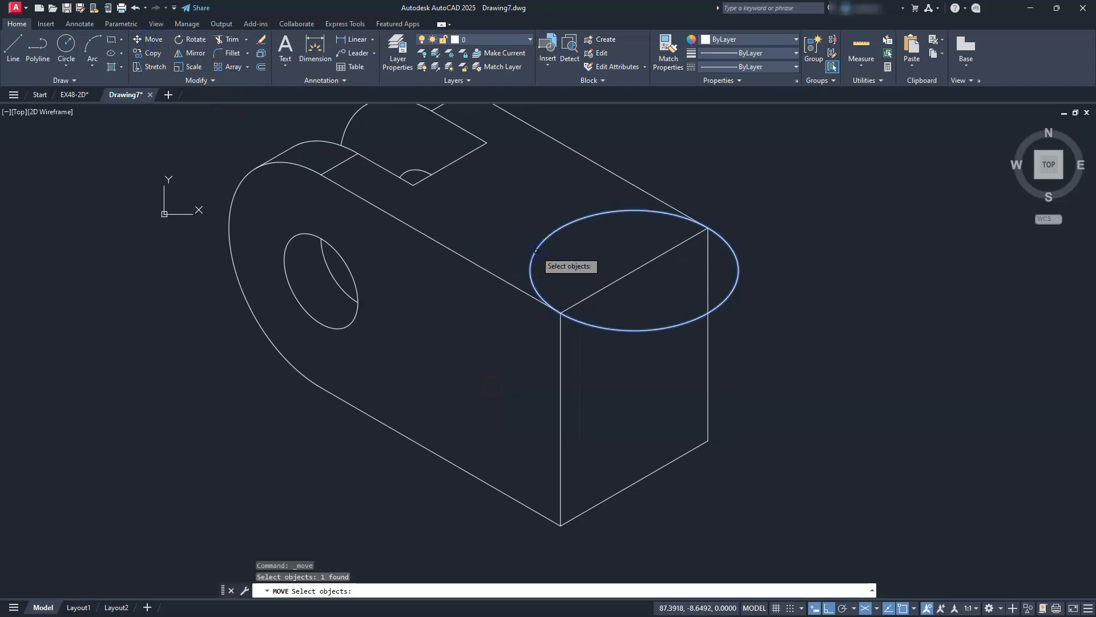
key(Return)
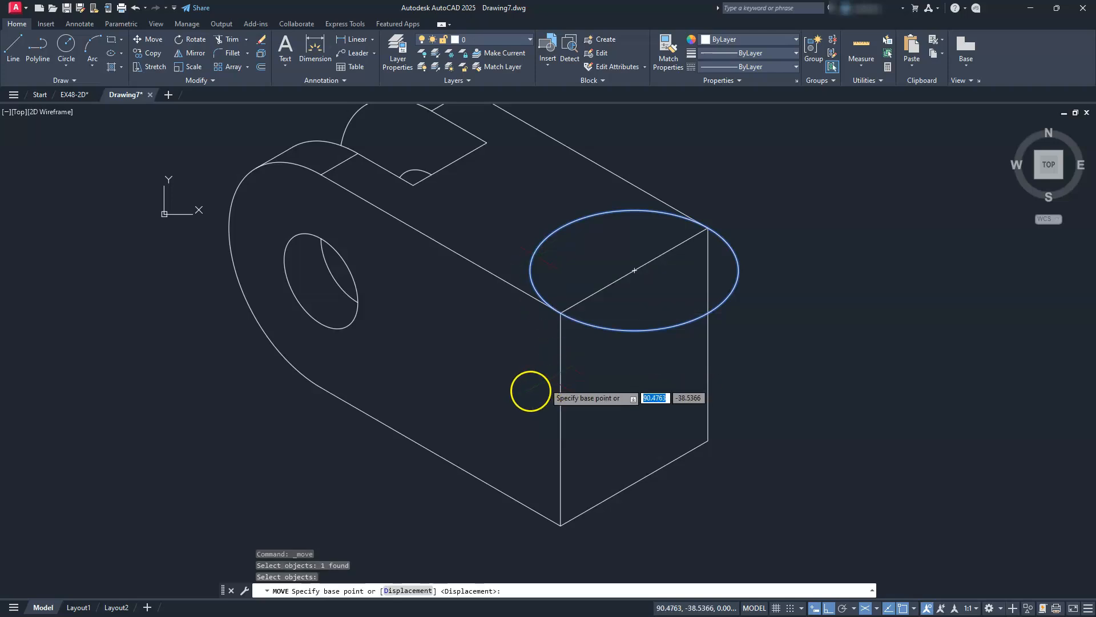
click(497, 399)
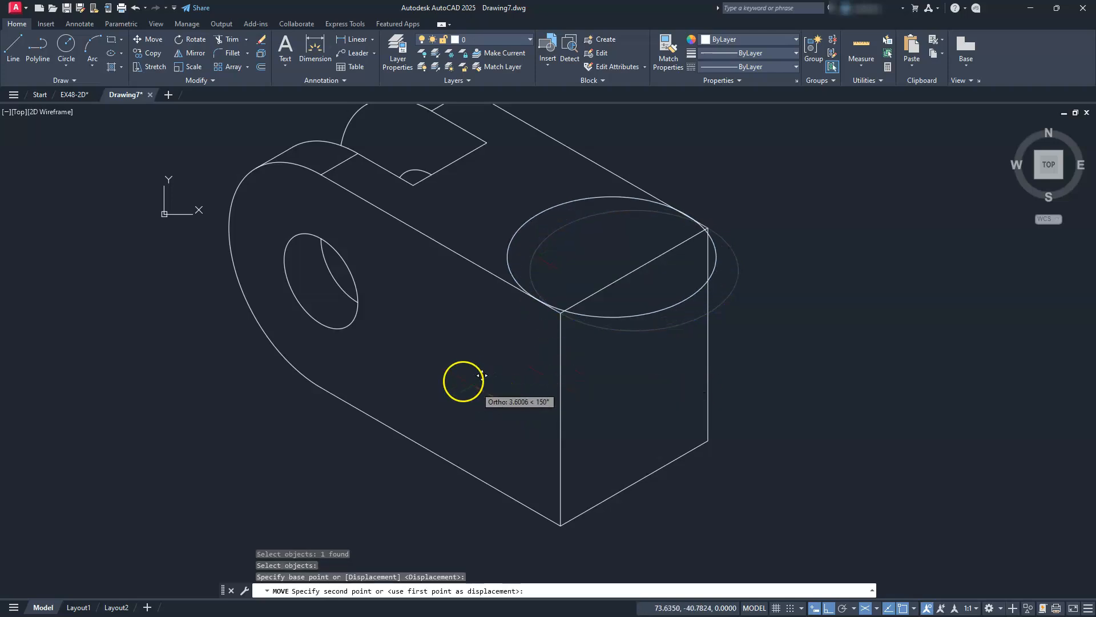
text(20)
key(Return)
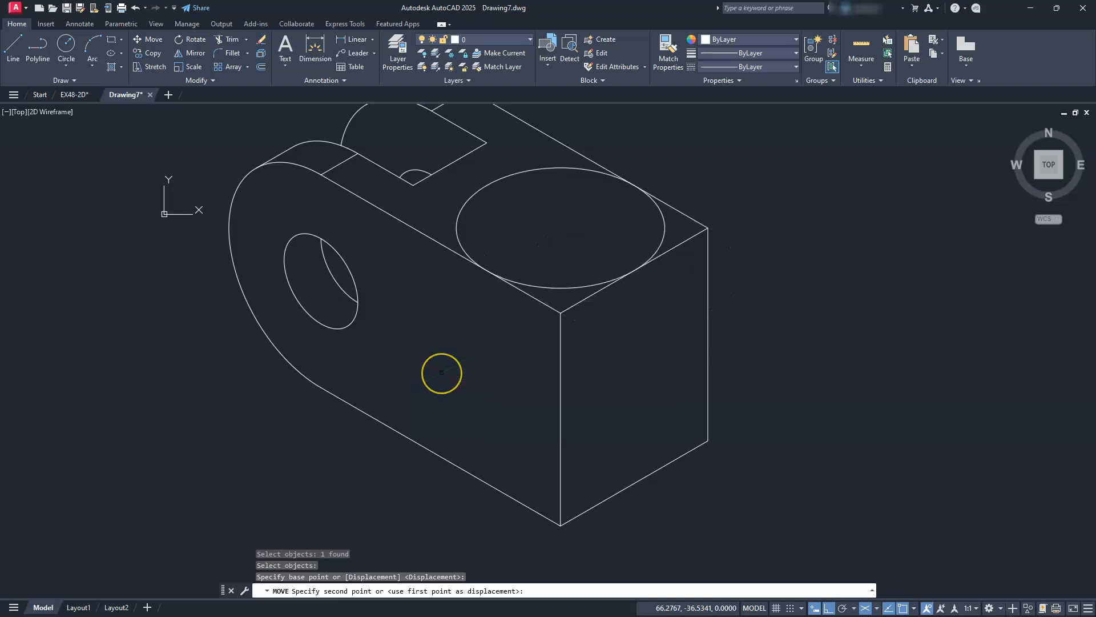
key(Escape)
key(Escape)
key(Escape)
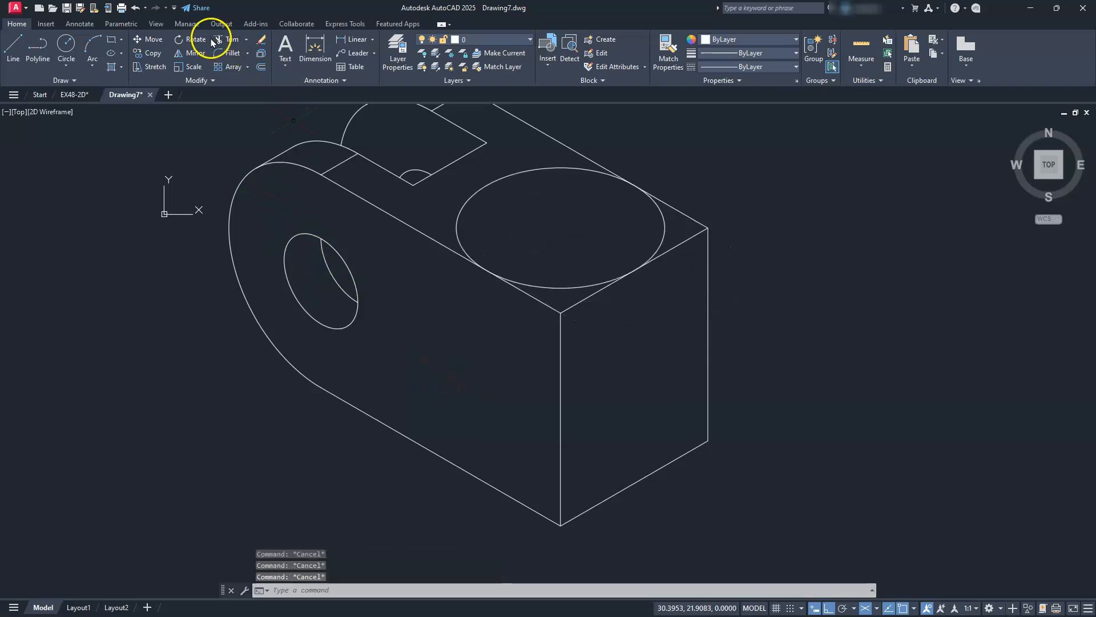
Copy the top isocircle straight down at distances of 10, 40 and 50, using the right isoplane
click(162, 53)
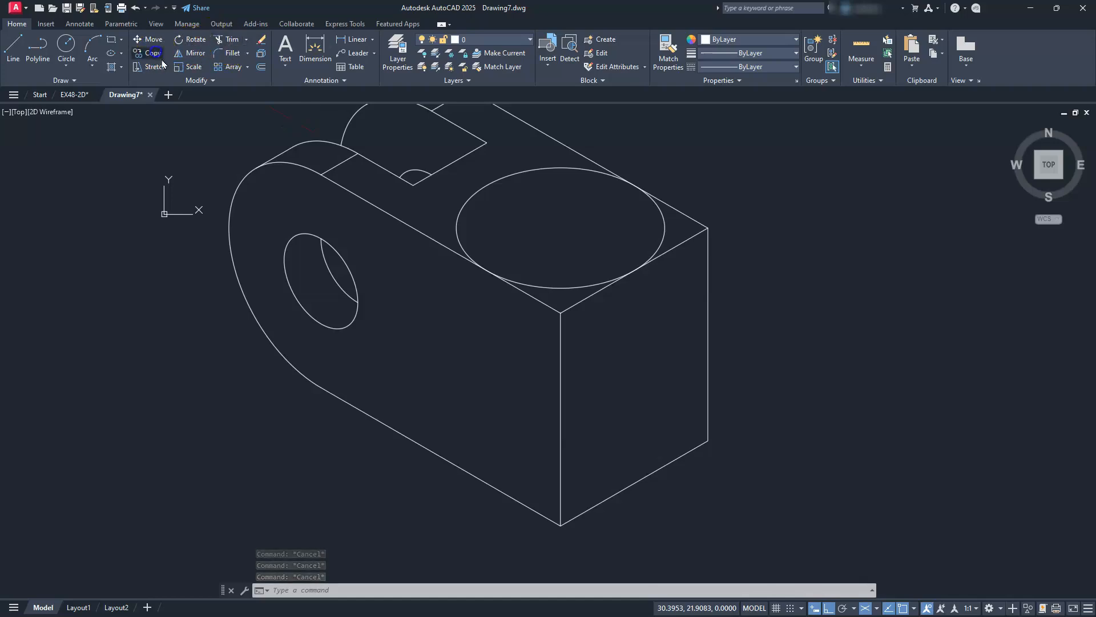
click(569, 287)
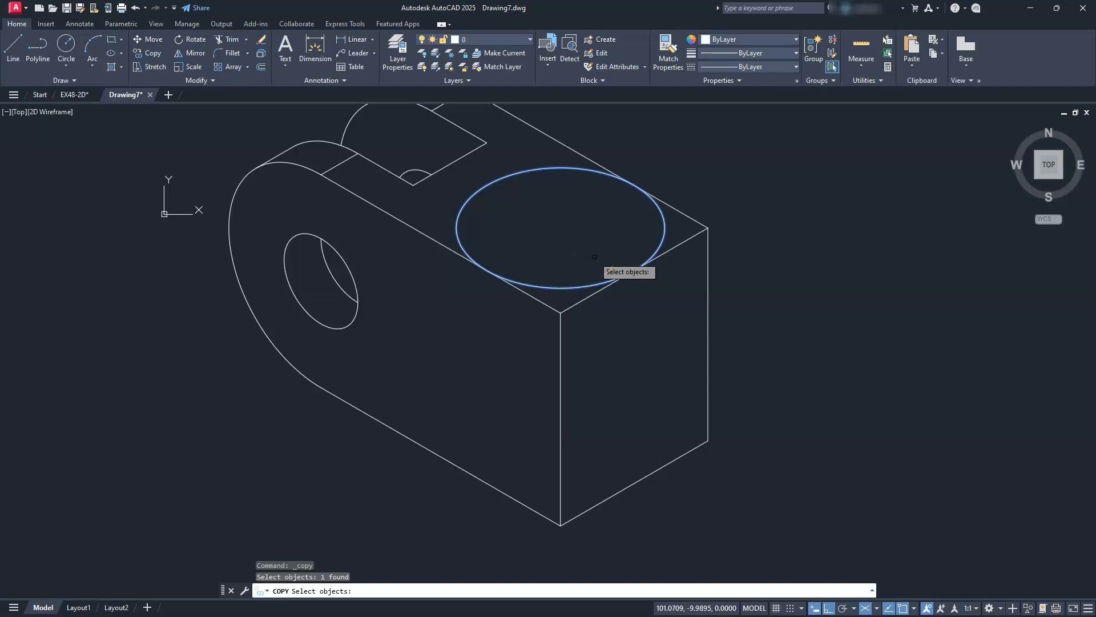
key(Return)
click(736, 207)
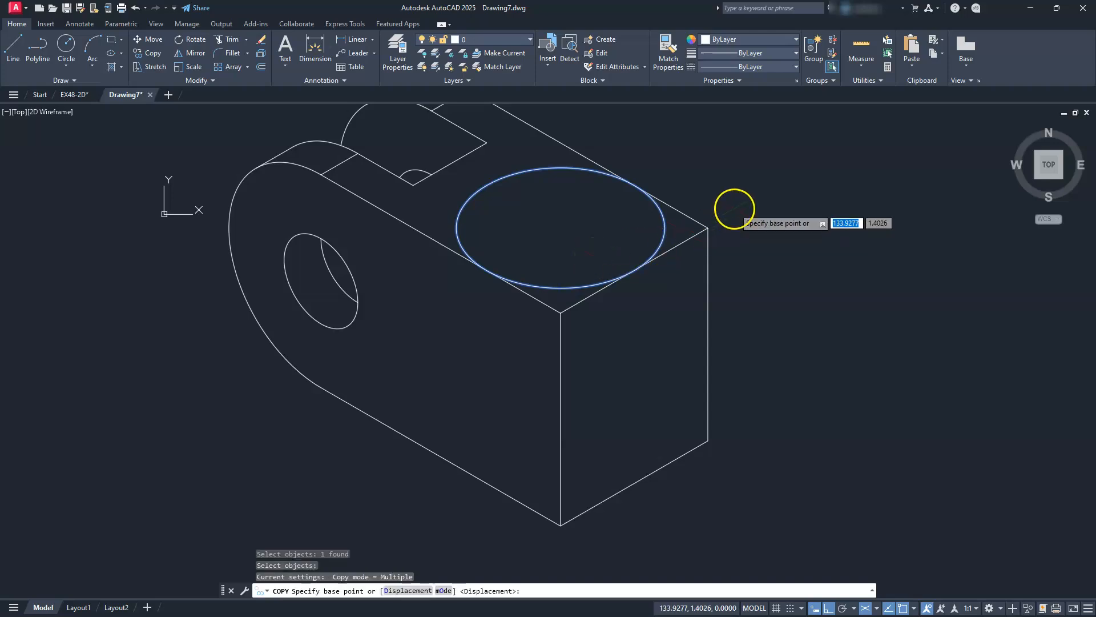
click(877, 609)
click(897, 589)
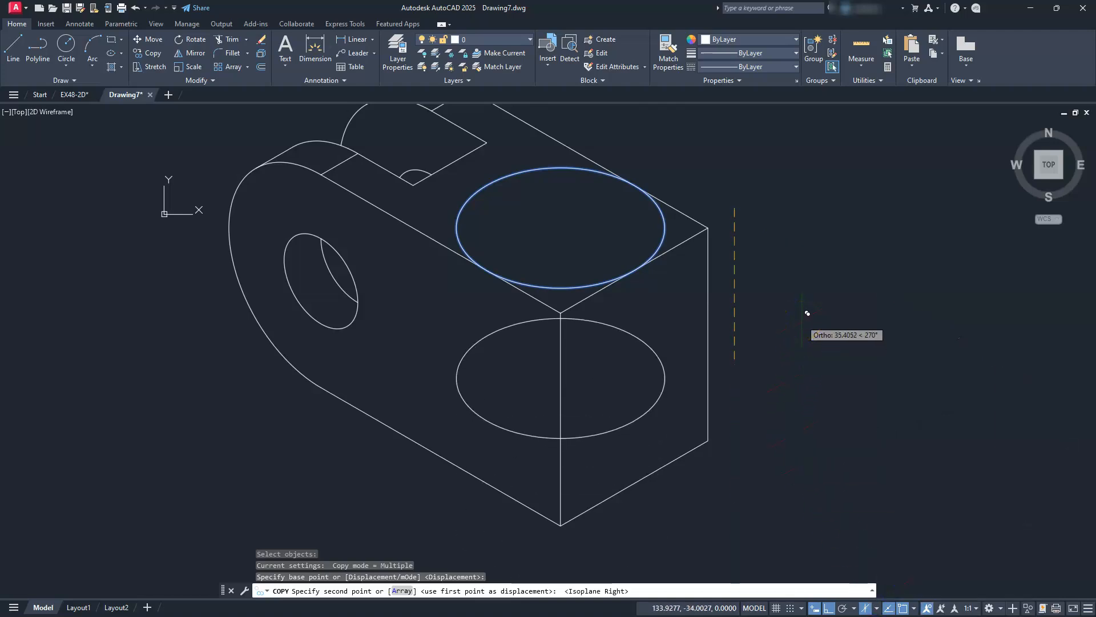
text(10)
key(Return)
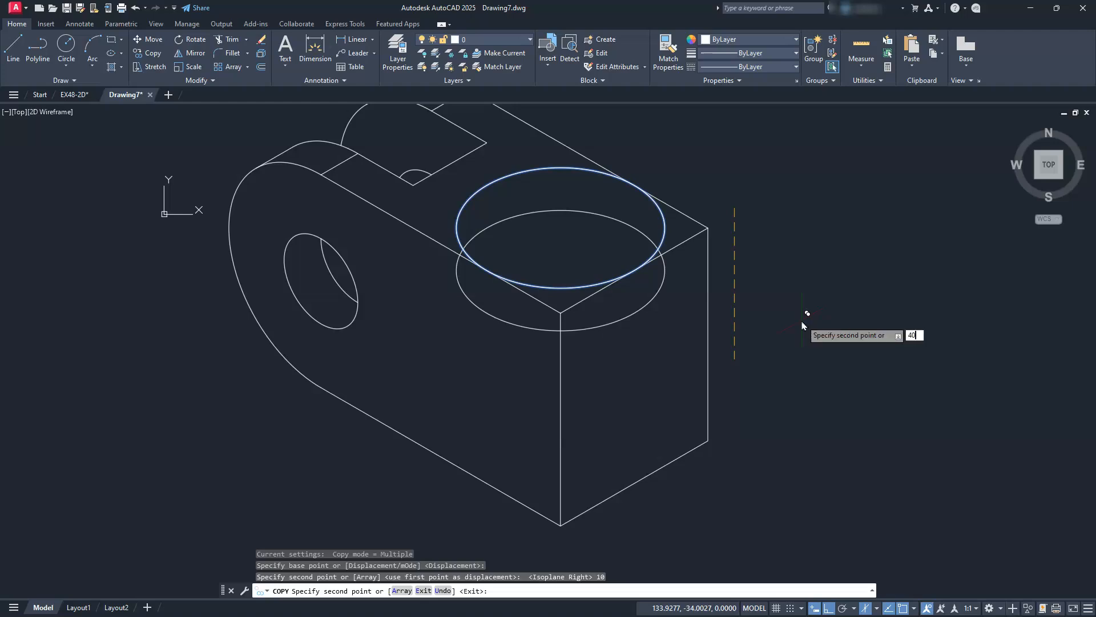
key(Return)
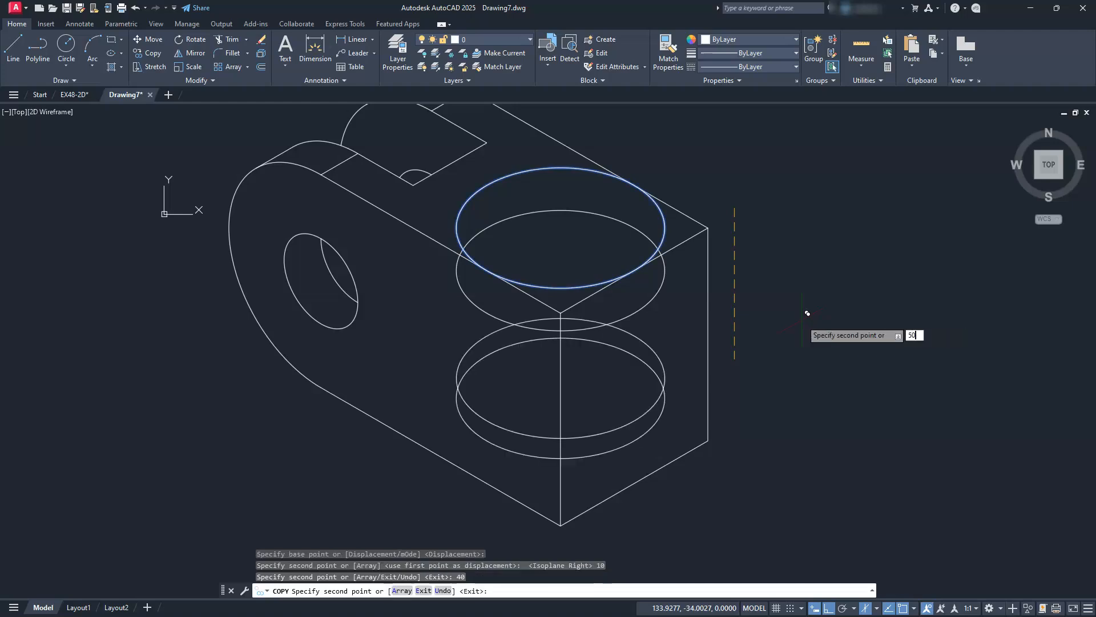
text(50)
key(Return)
key(Escape)
key(Escape)
key(Escape)
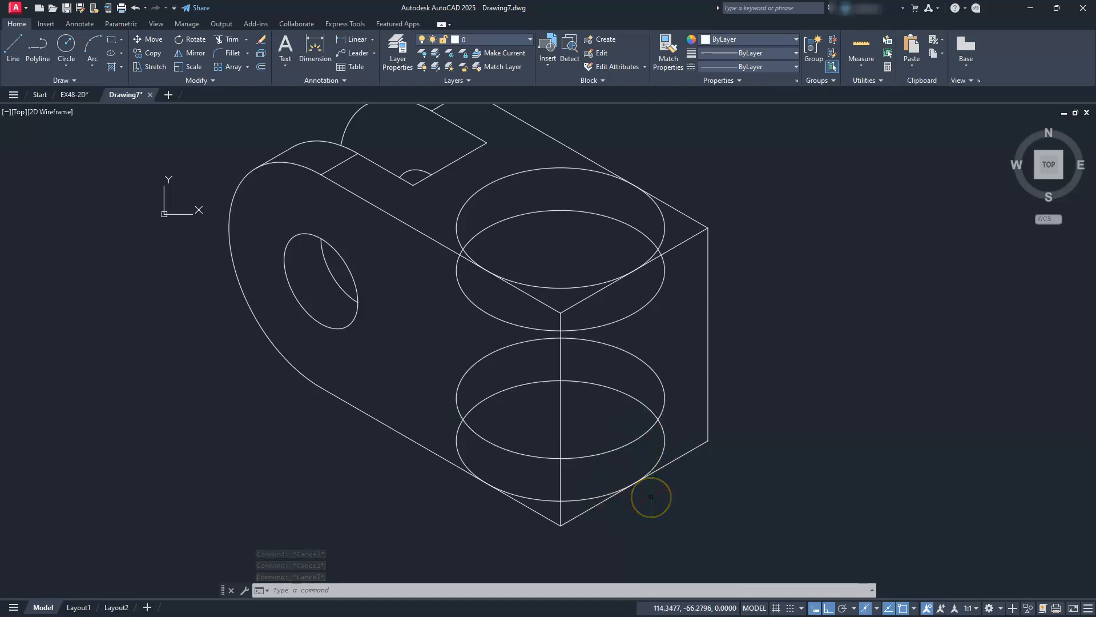
Copy the far vertical edge from its top endpoint to the top isocircle's outer quadrant and to its tangent point on the front face's top edge
key(Escape)
click(722, 292)
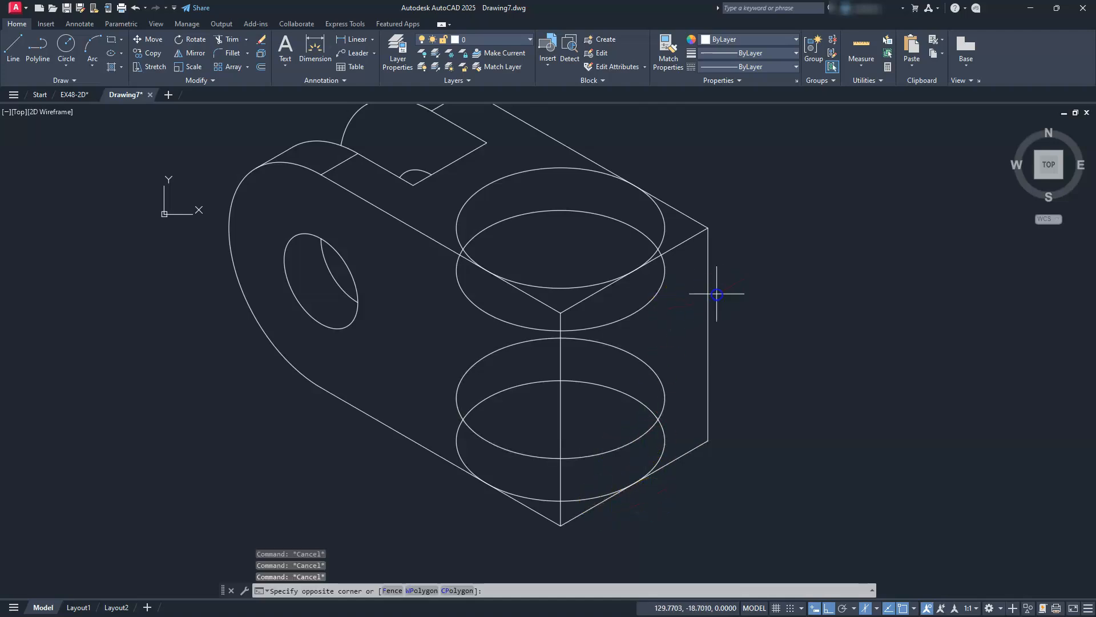
click(693, 302)
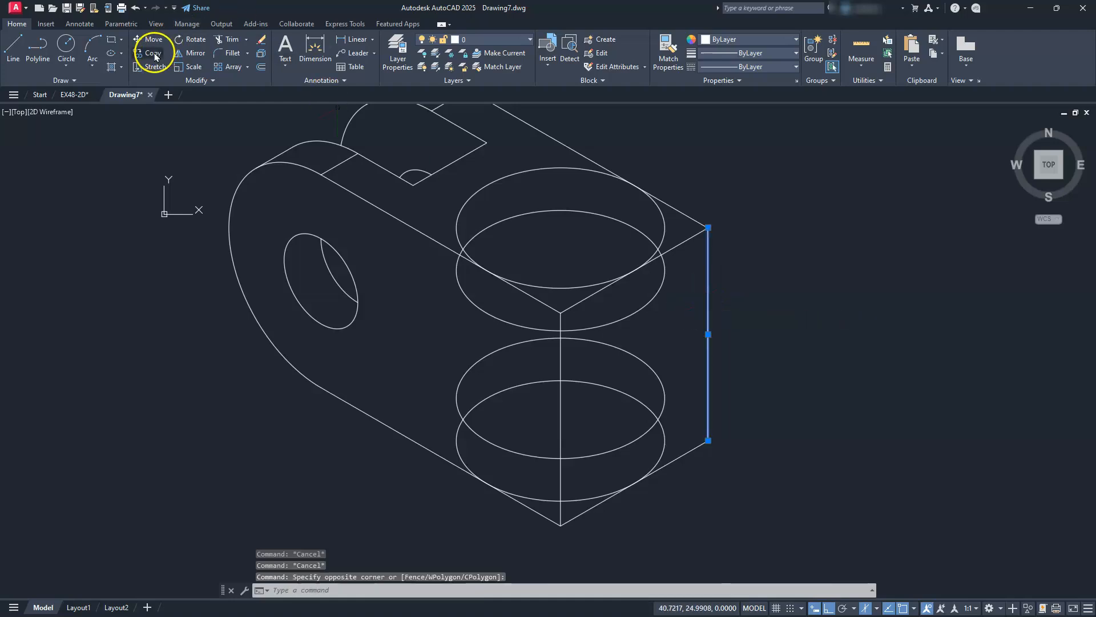
text(co)
key(Return)
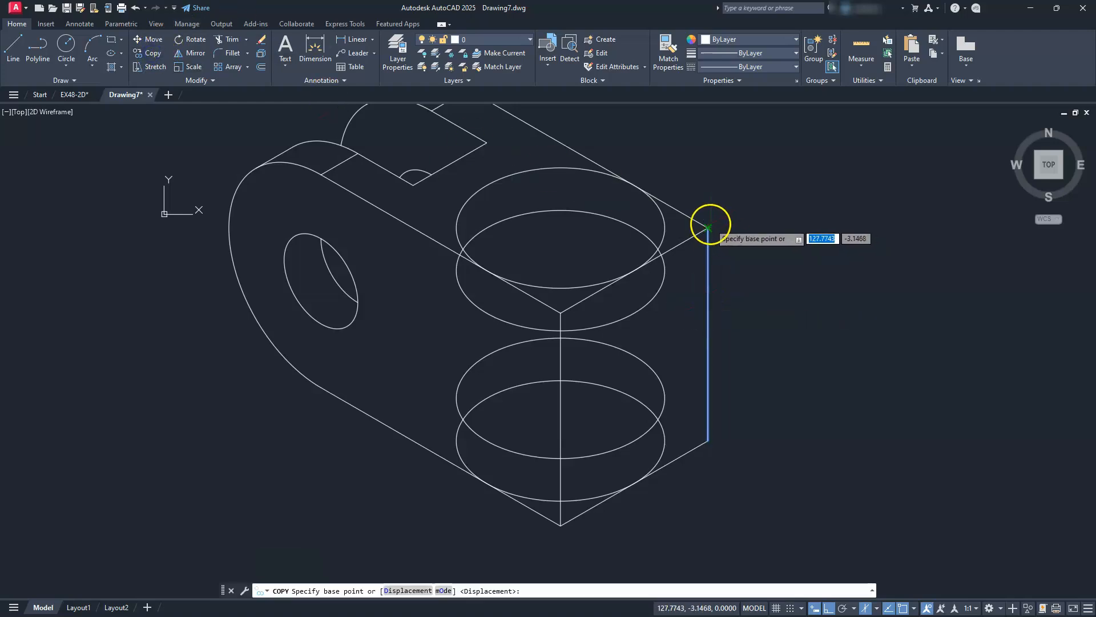
click(707, 227)
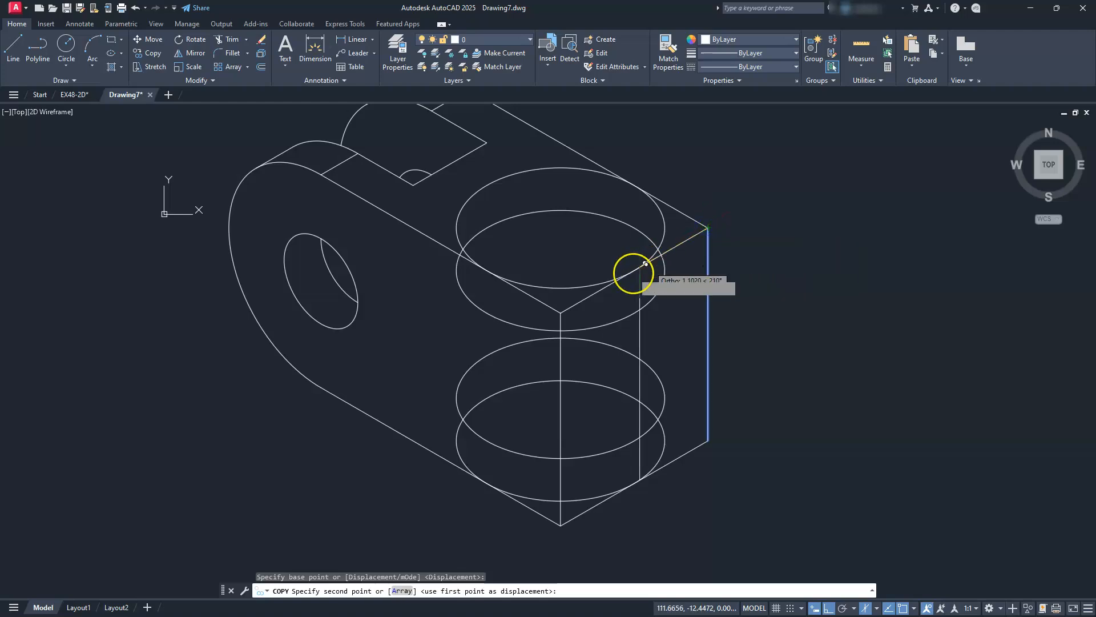
click(671, 225)
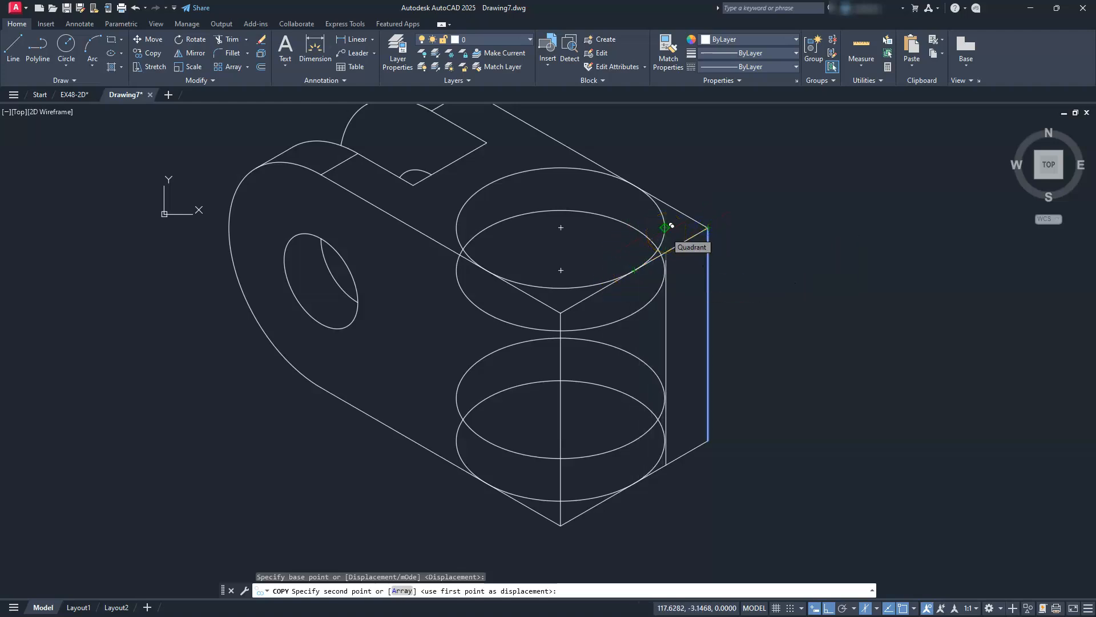
click(671, 226)
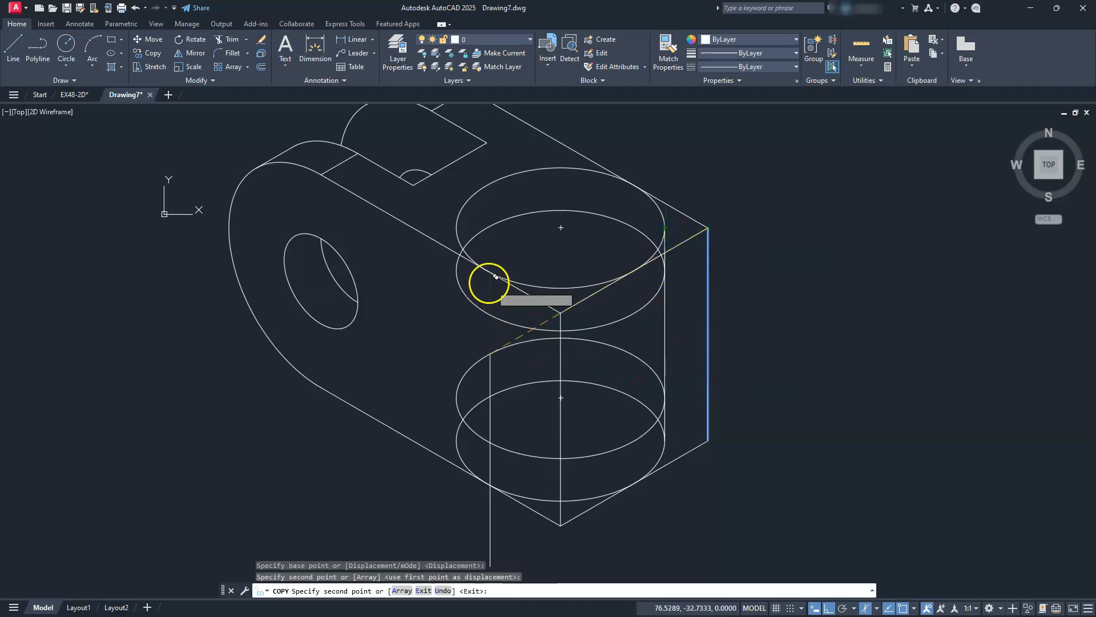
click(488, 269)
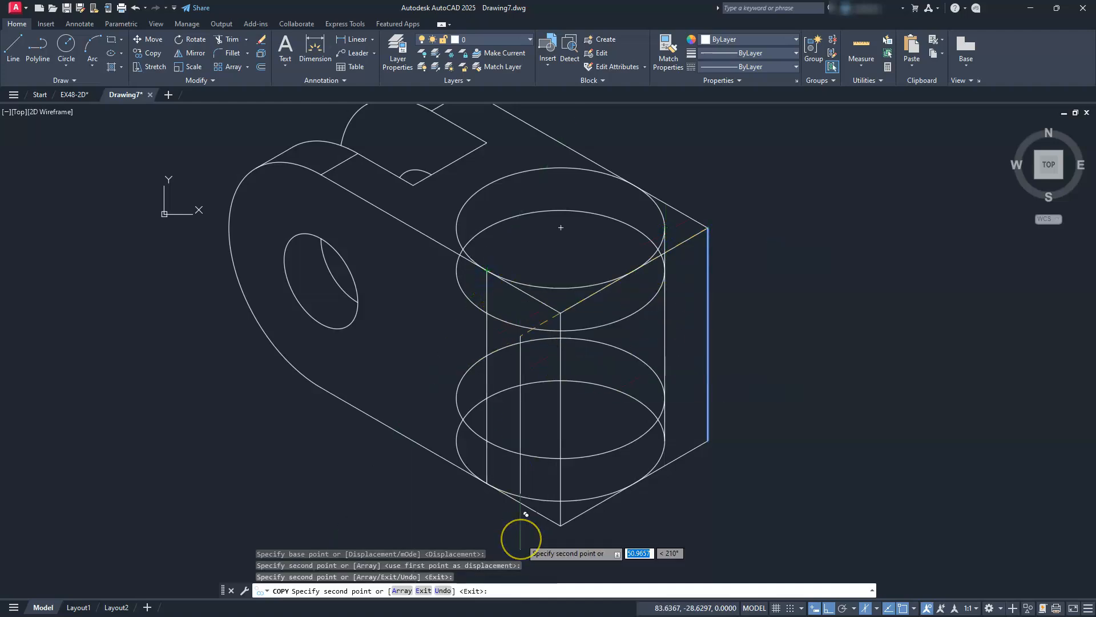
key(Escape)
key(Escape)
key(Escape)
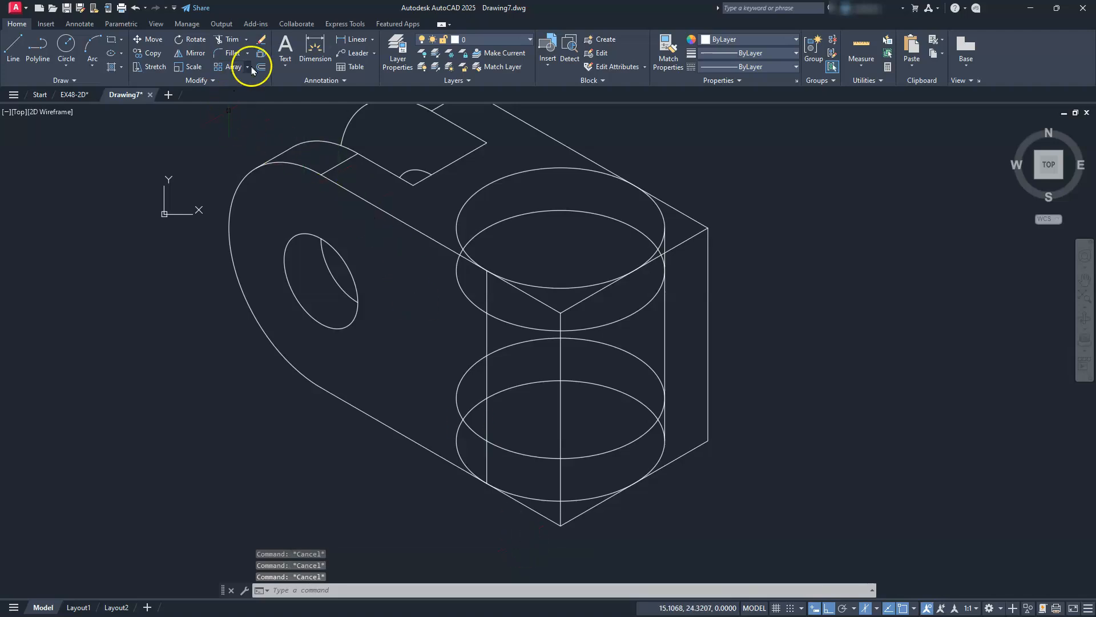
Trim the middle portions of the two vertical tangent lines between the second and third isocircles
click(231, 40)
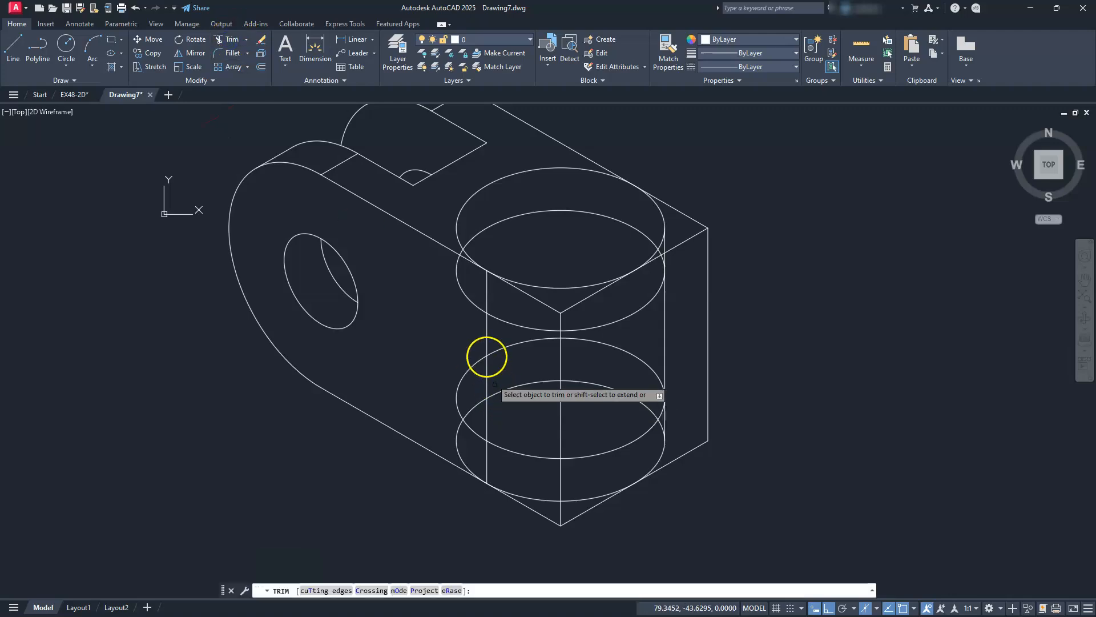
click(487, 341)
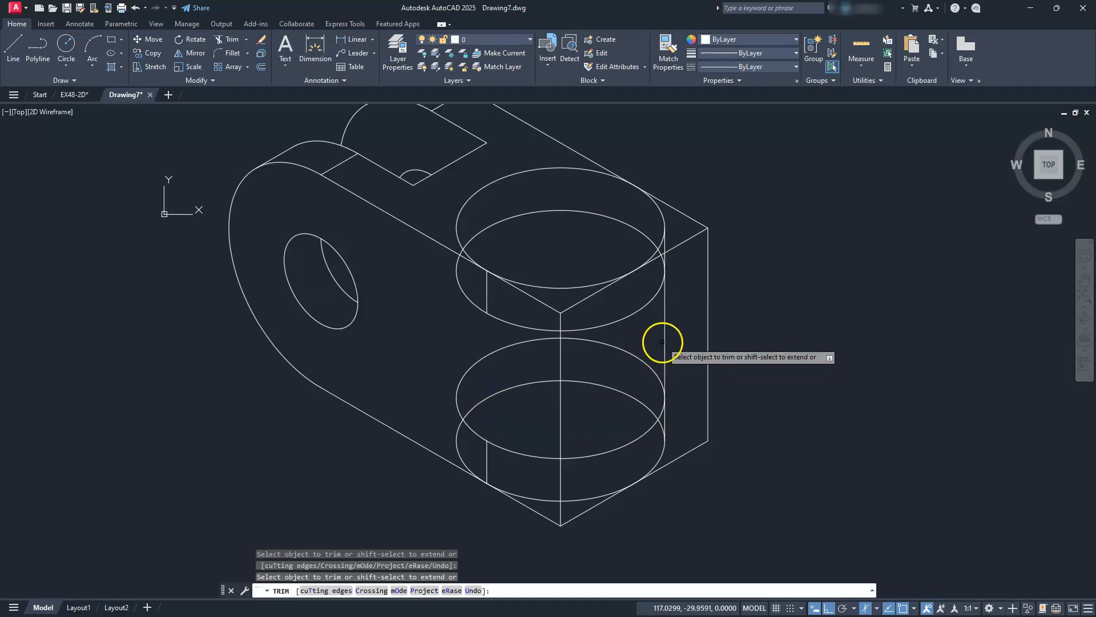
scroll(645, 451, up, 2)
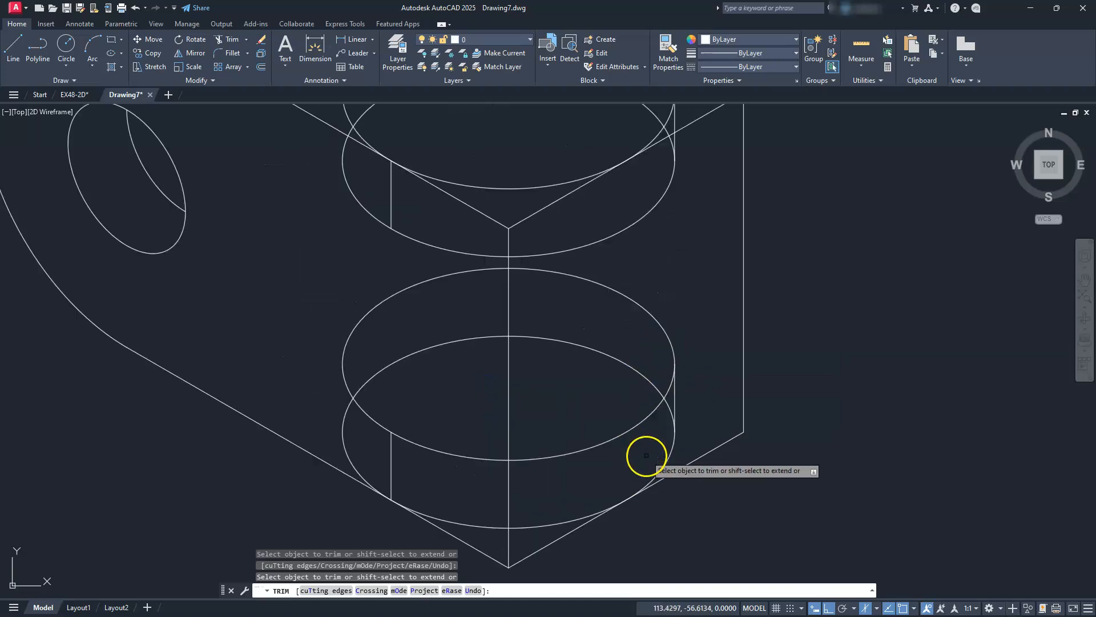
Trim the base edges of the square corner that extend past the bottom isocircle's tangent points
middle_drag(615, 484, 709, 427)
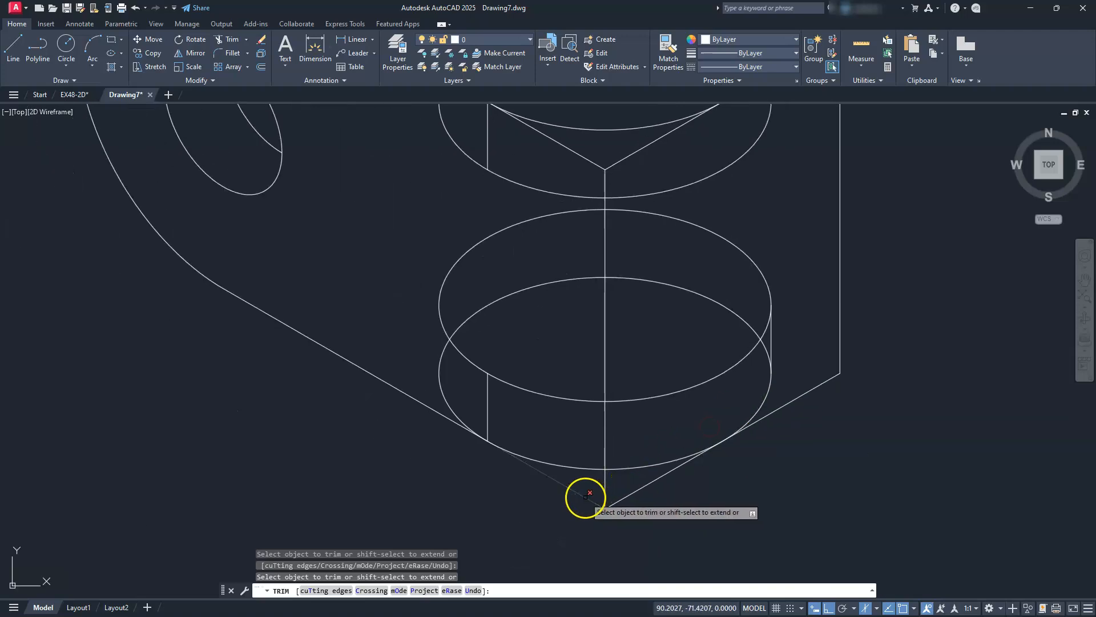
click(627, 495)
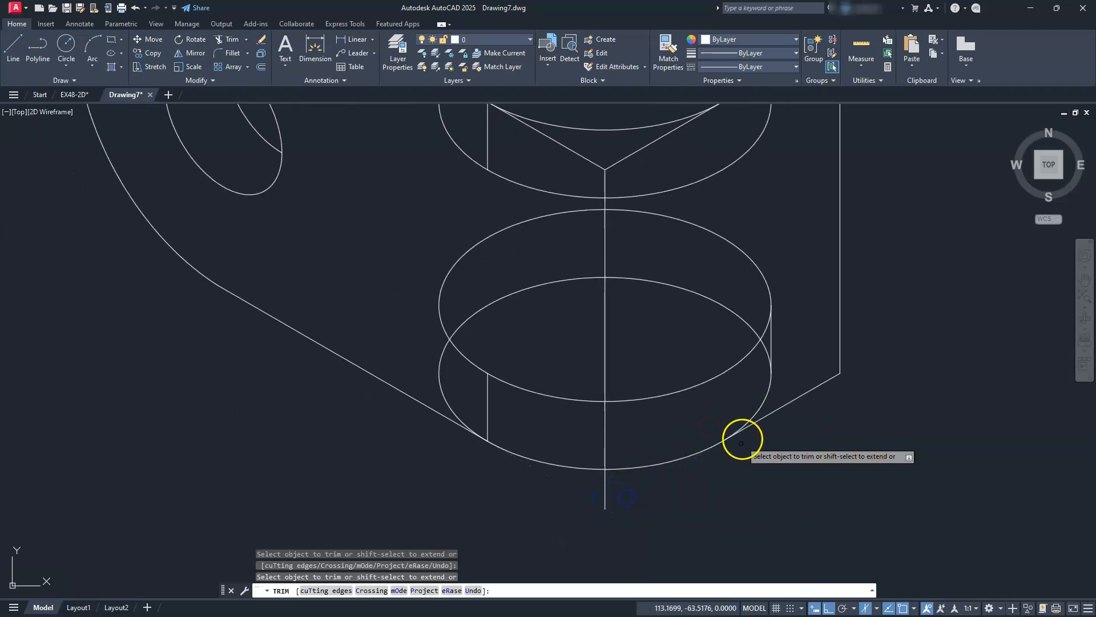
drag(778, 403, 782, 416)
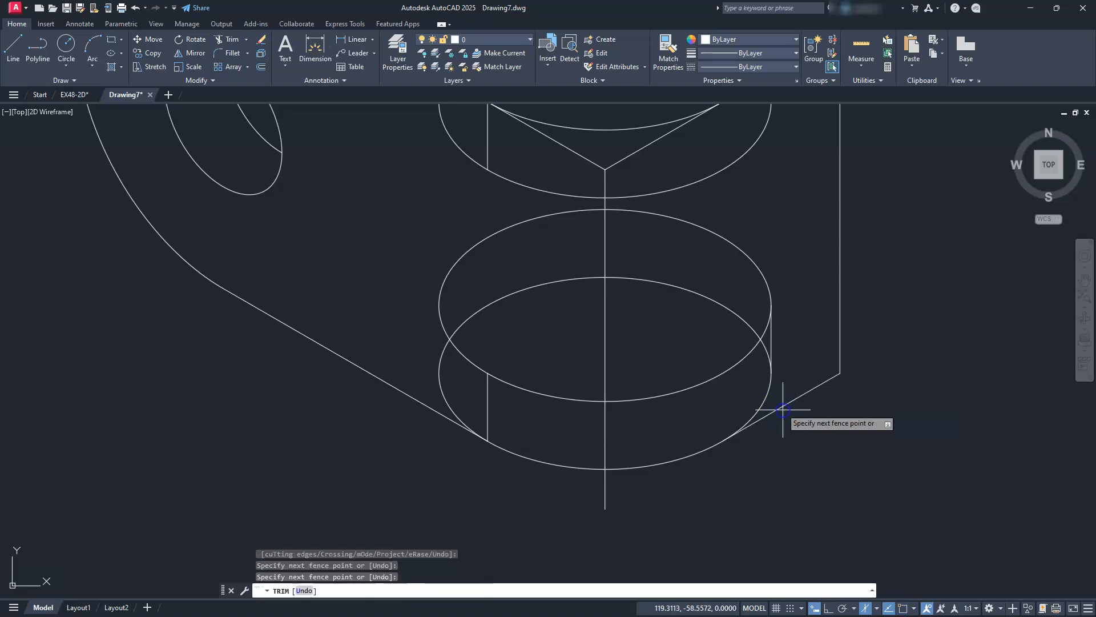
Trim the hidden arcs of the bottom isocircle, keeping only its visible front curve
click(454, 411)
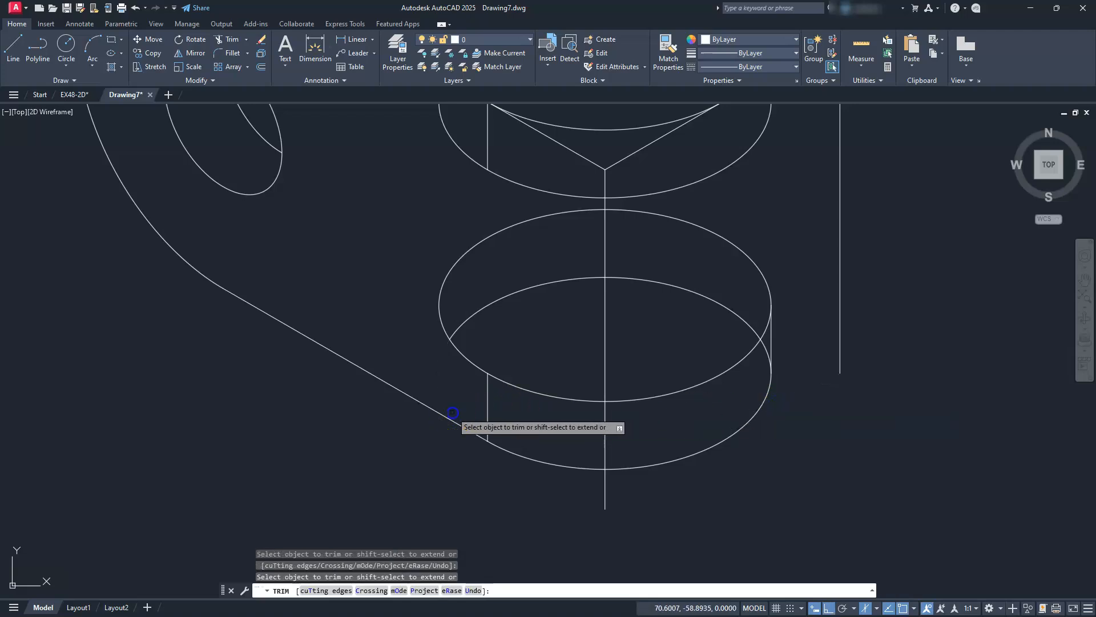
click(456, 327)
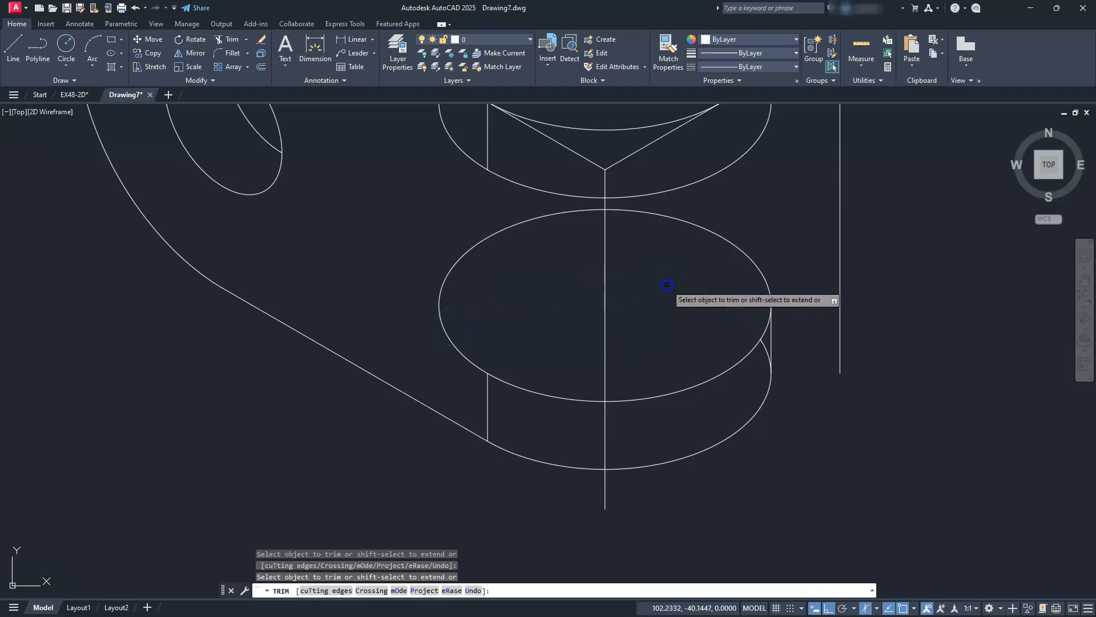
click(762, 349)
scroll(755, 368, down, 4)
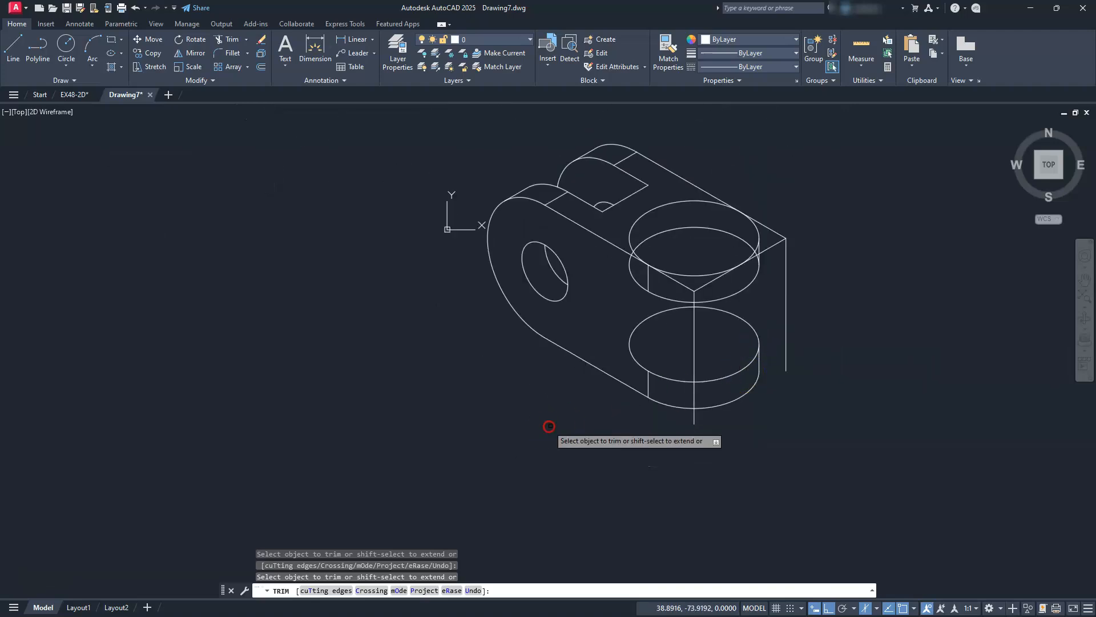
Trim the hidden left and back arcs of the second isocircle below the top face
middle_drag(548, 426, 550, 480)
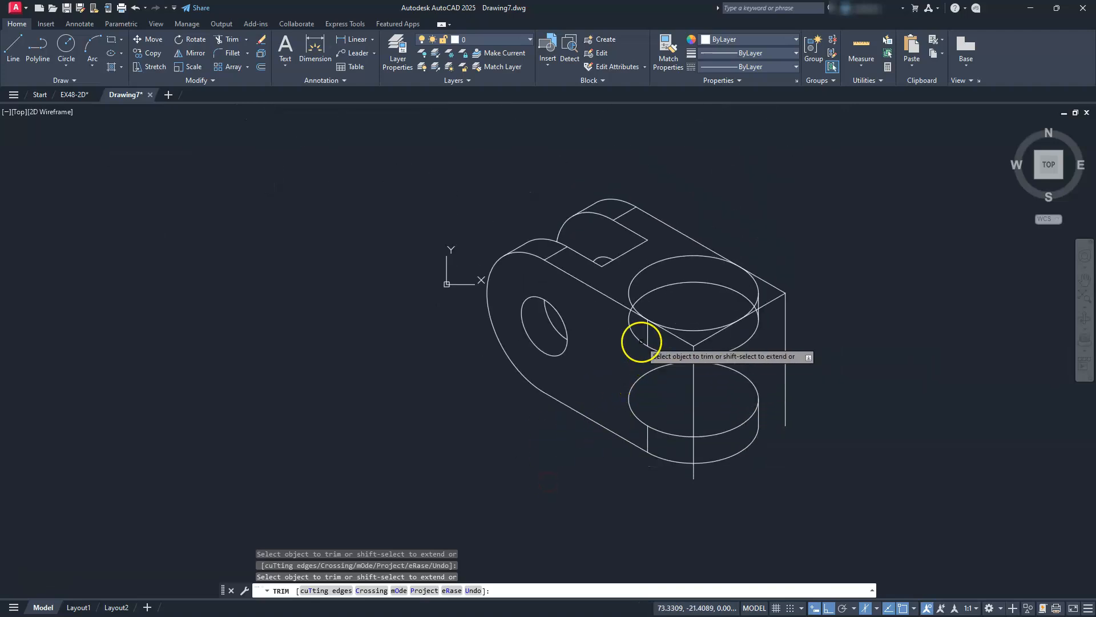
scroll(640, 342, up, 2)
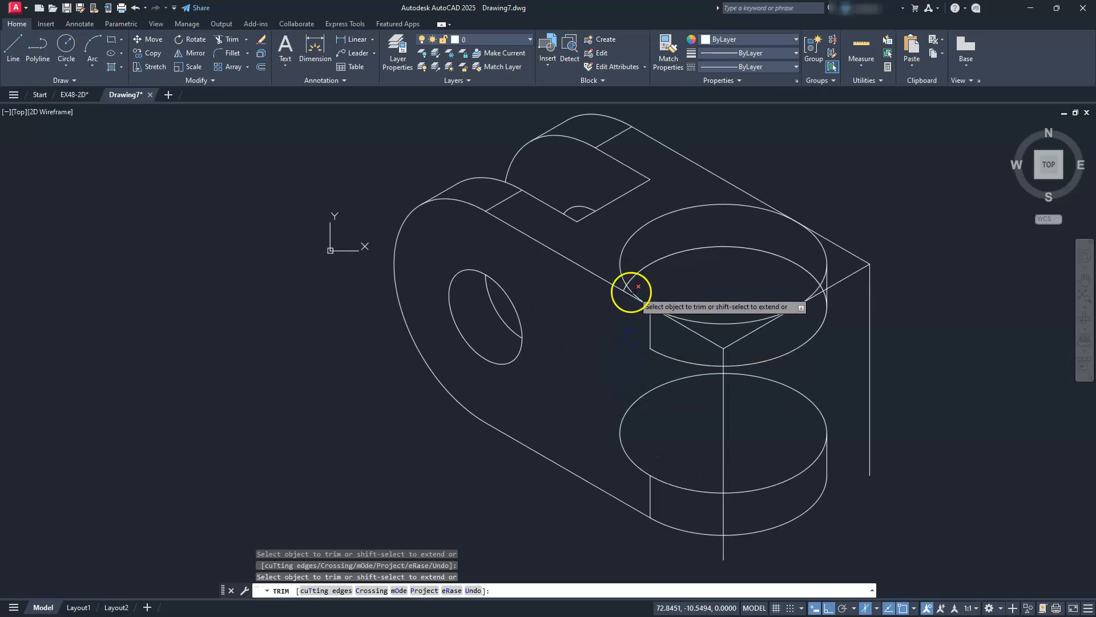
scroll(627, 289, up, 6)
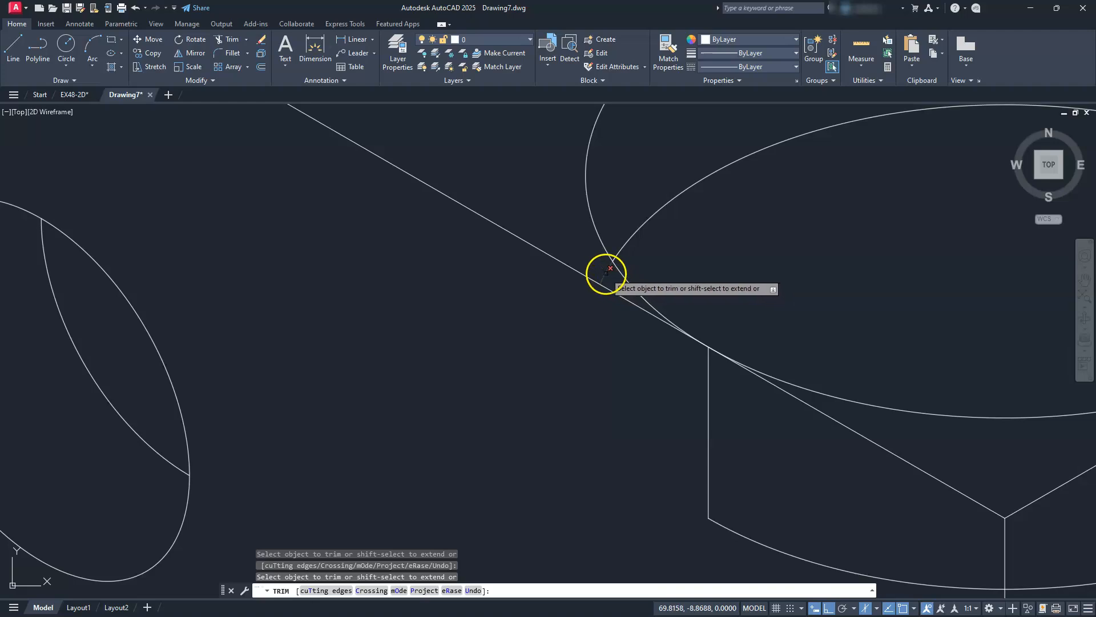
scroll(647, 298, down, 2)
scroll(648, 298, down, 4)
middle_drag(675, 328, 598, 309)
scroll(752, 258, up, 2)
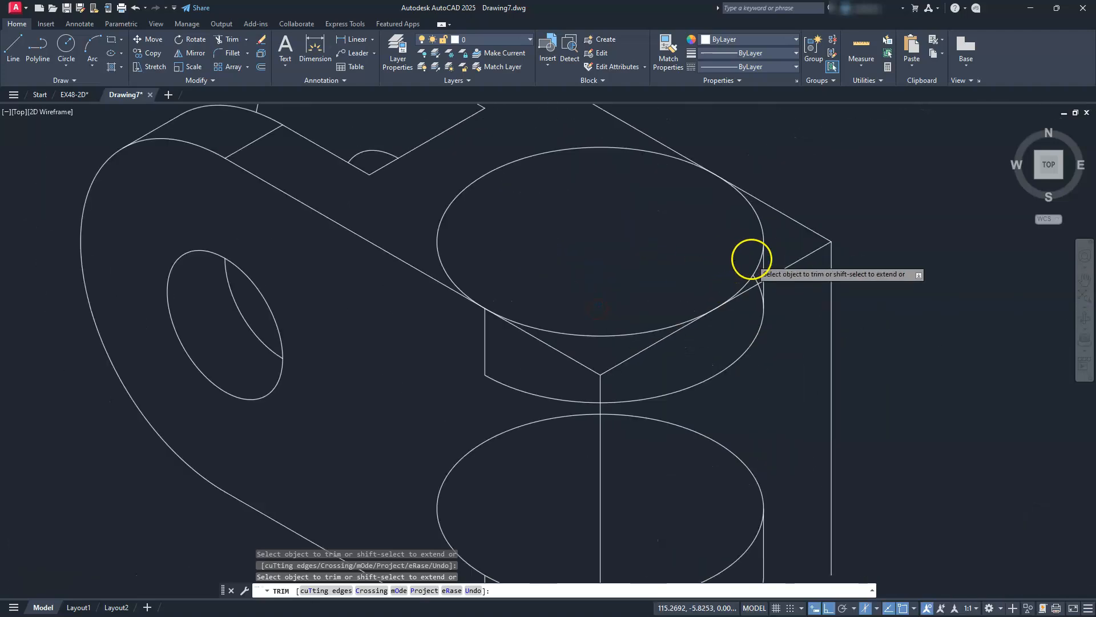
Trim the back arc of the top isocircle and the leftover short arcs at the second isocircle's outer end
click(543, 153)
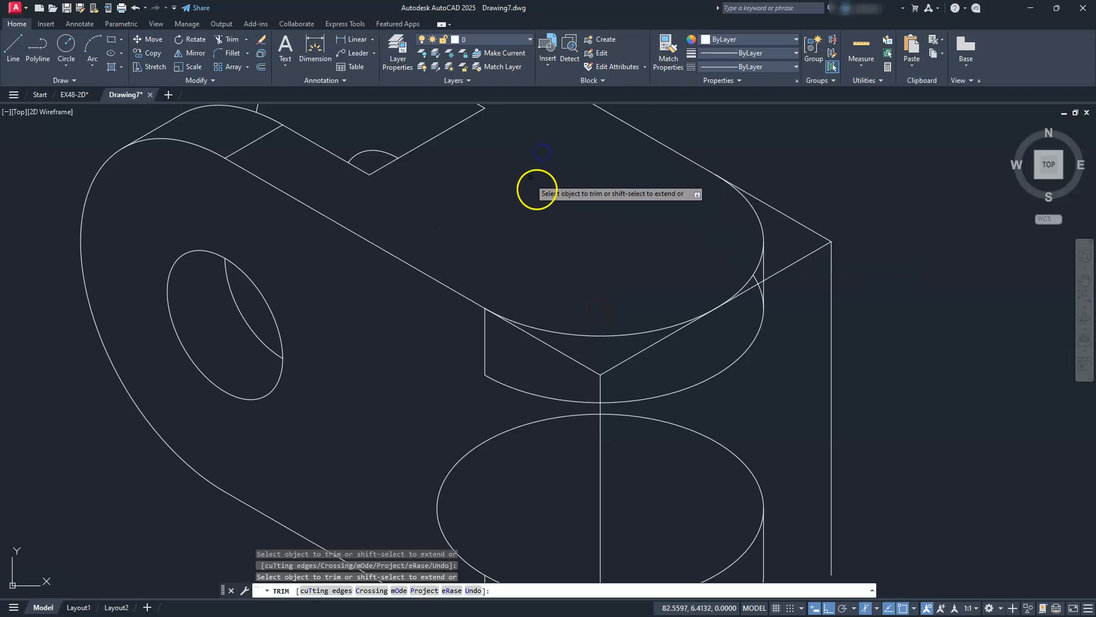
scroll(758, 288, up, 4)
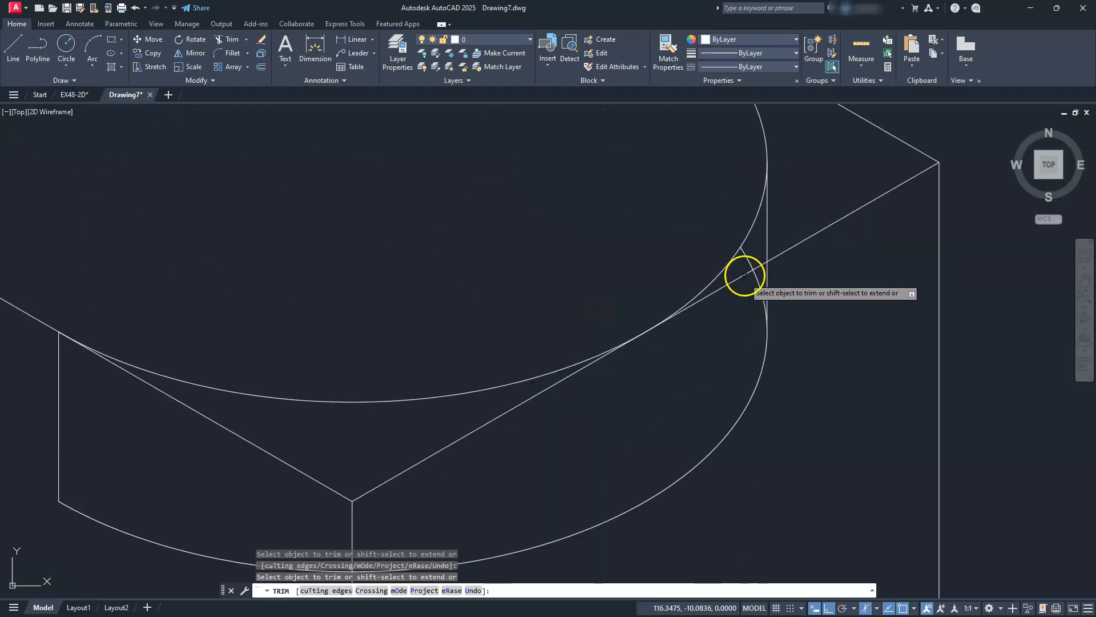
click(747, 255)
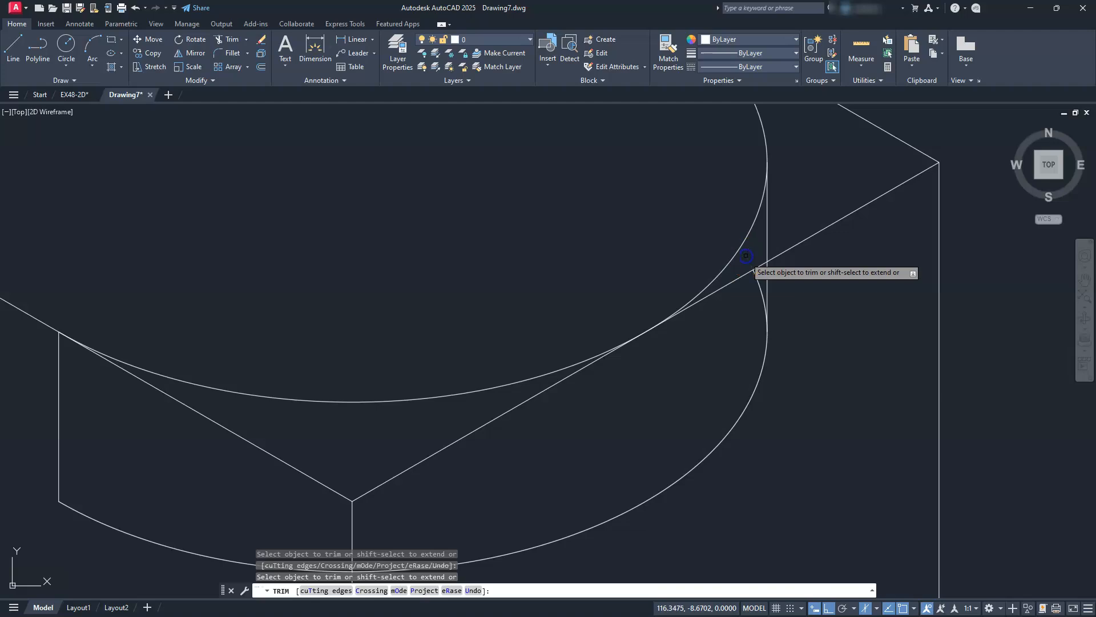
click(761, 289)
scroll(761, 288, down, 4)
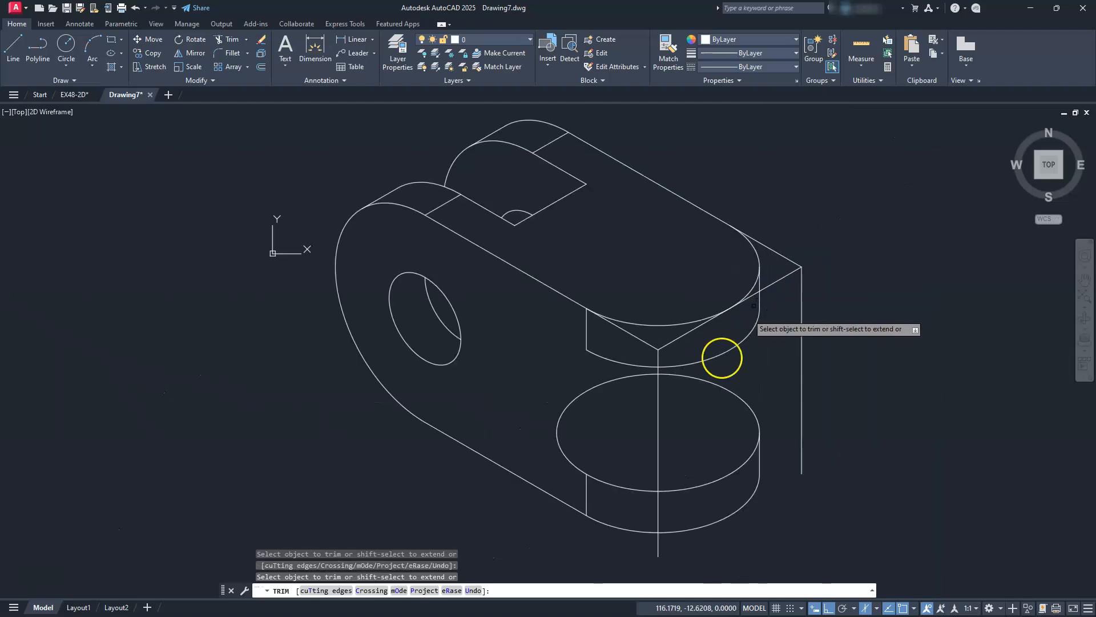
Trim the back arc of the third isocircle, leaving the front curve of the lower flange
middle_drag(629, 492, 642, 463)
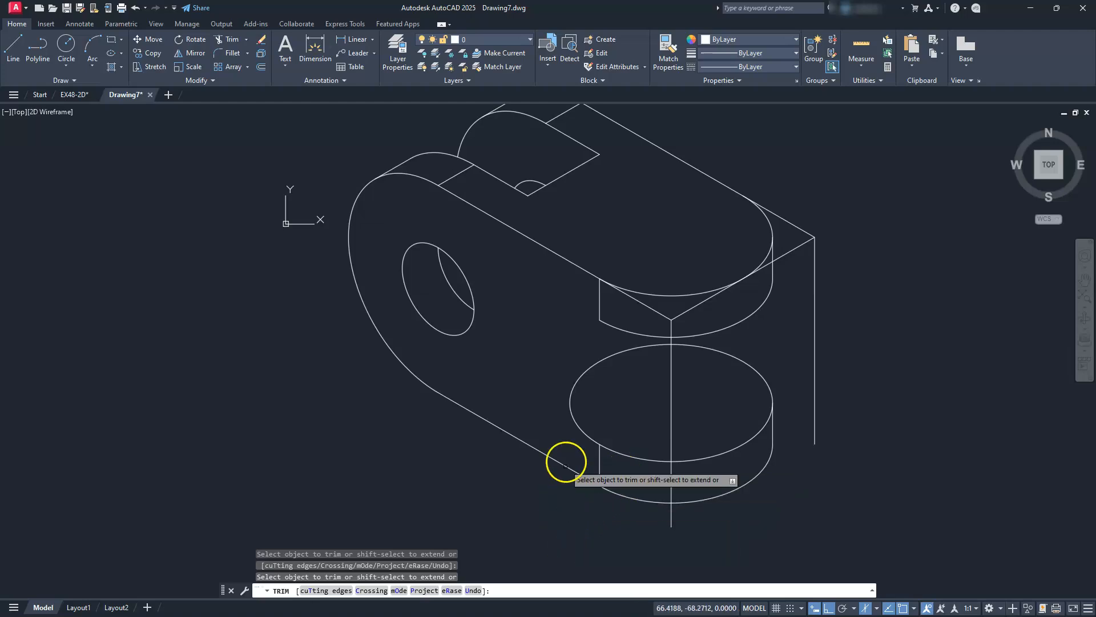
click(587, 433)
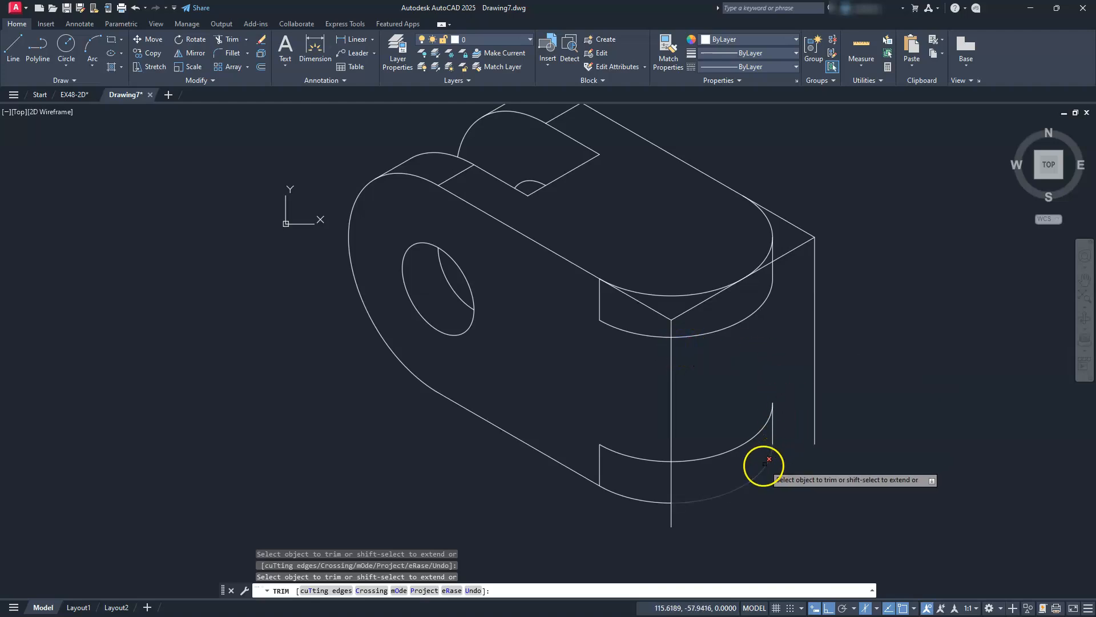
key(Escape)
key(Escape)
key(Escape)
key(Escape)
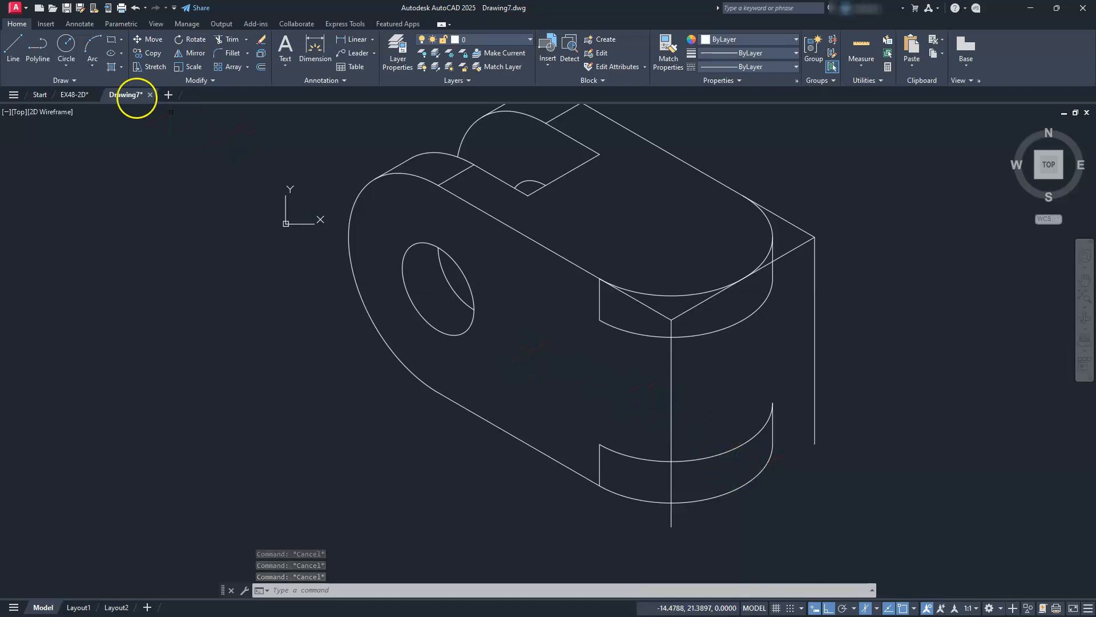
Draw a 40-unit line from the front vertical edge's midpoint along the part's length toward the hole, using the left isoplane
click(13, 51)
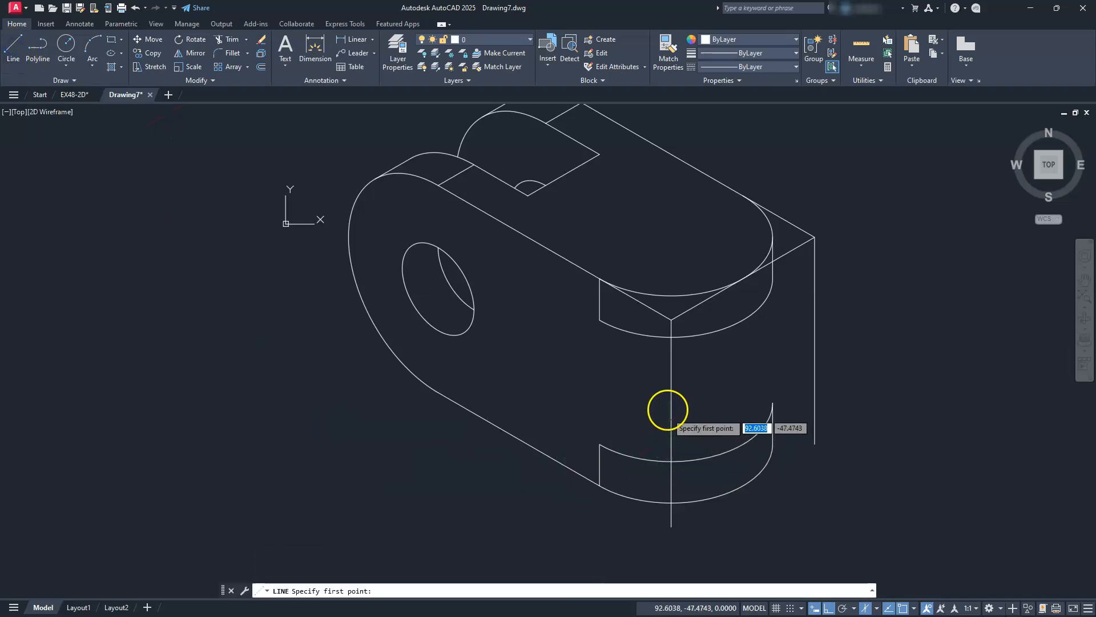
click(624, 400)
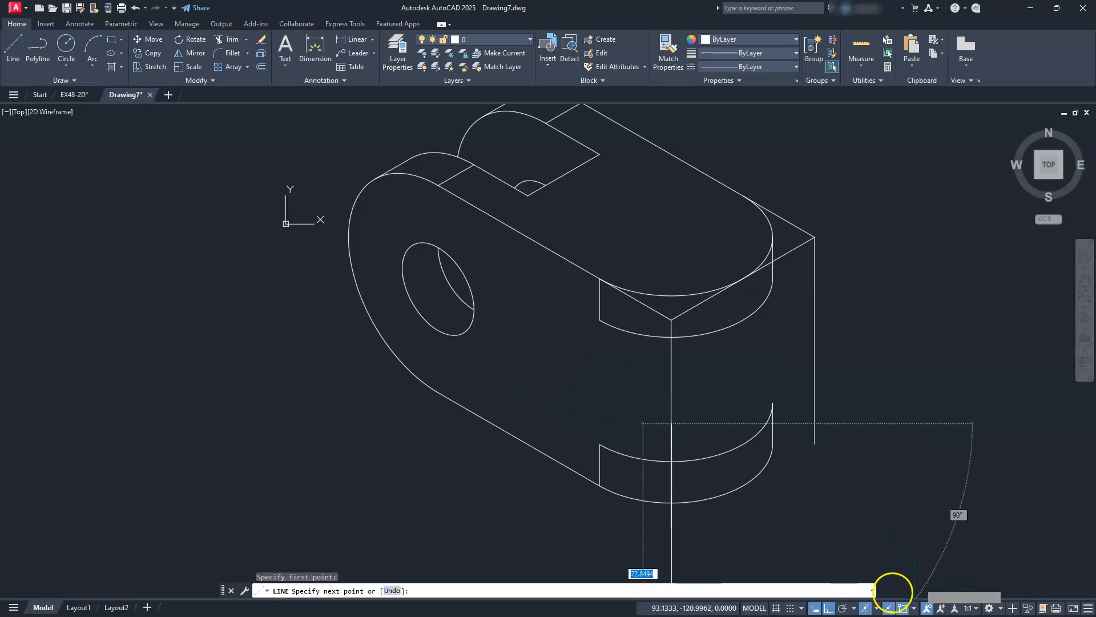
click(876, 609)
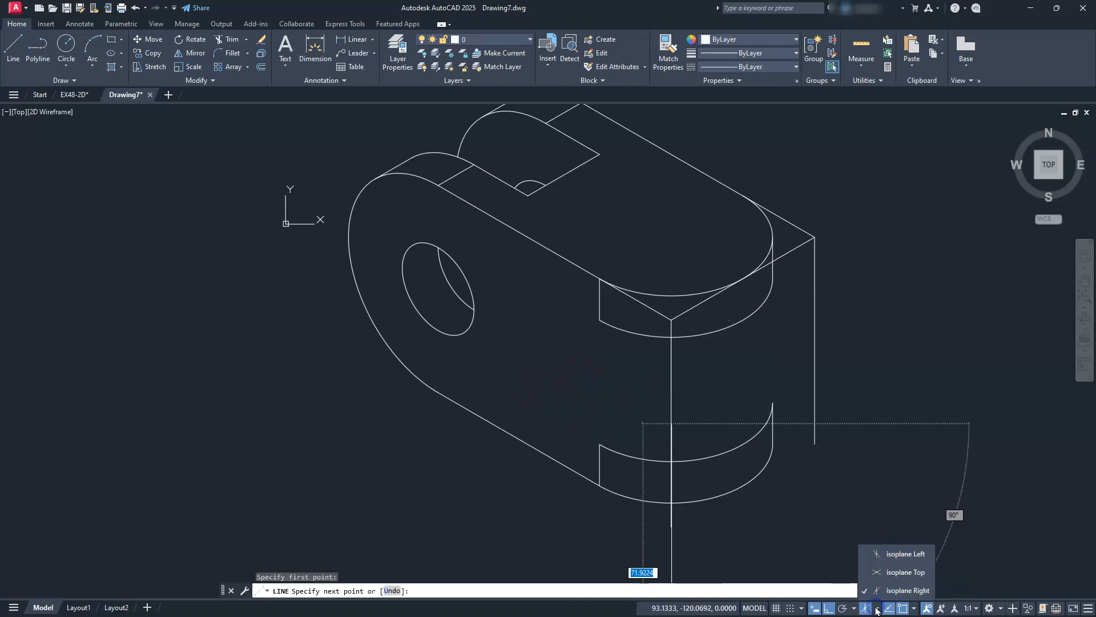
click(887, 547)
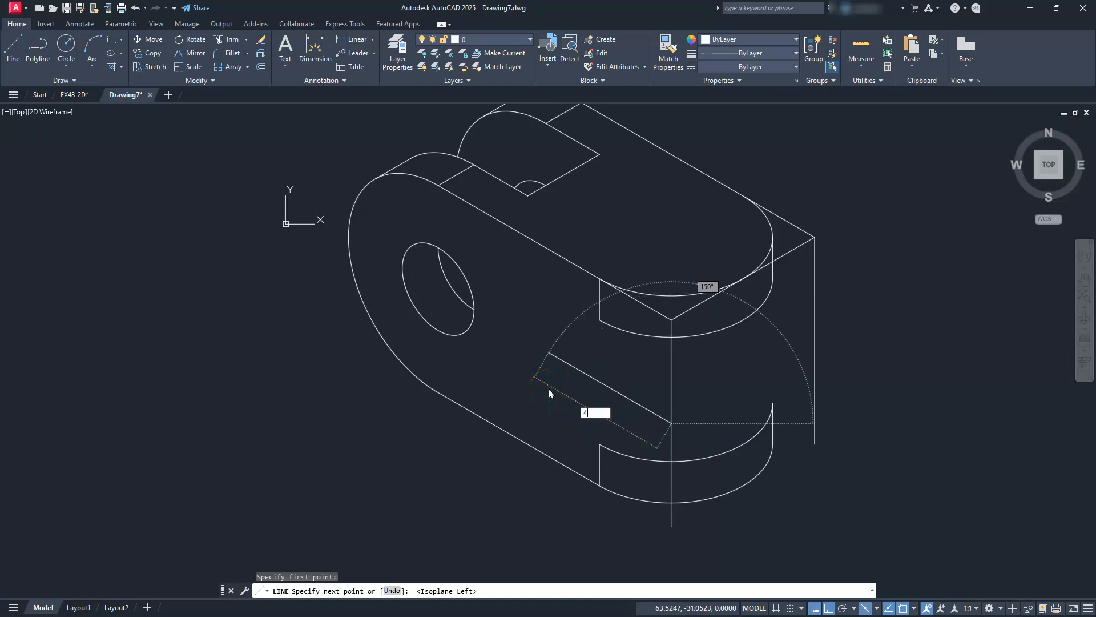
key(Return)
key(Escape)
key(Escape)
key(Escape)
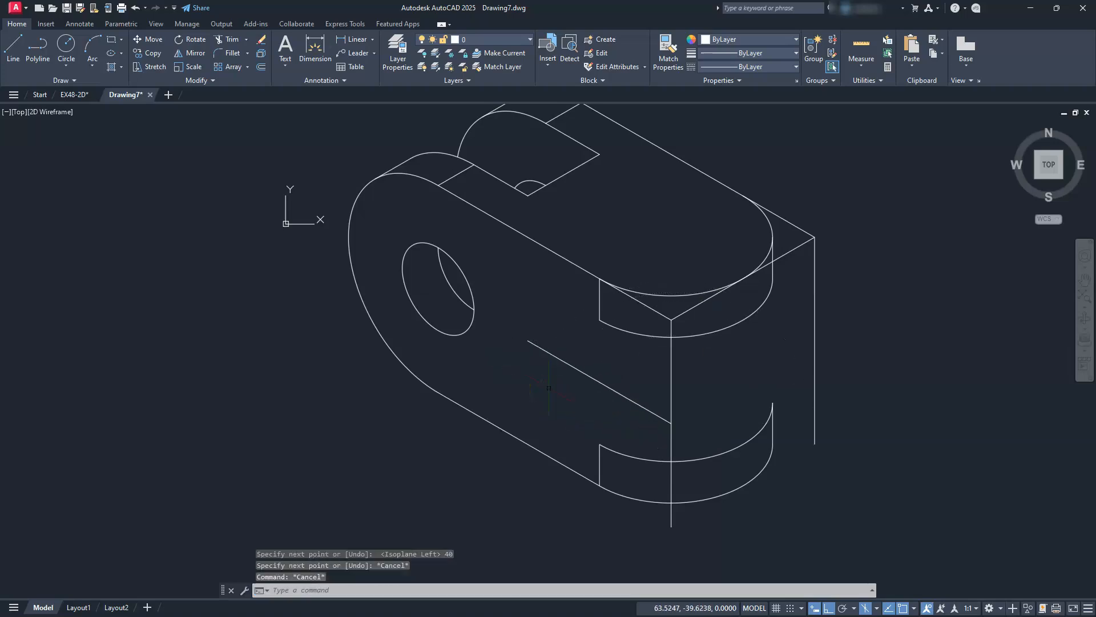
Draw a 30-unit vertical line in the empty area beside the rounded slotted end
key(Return)
click(377, 509)
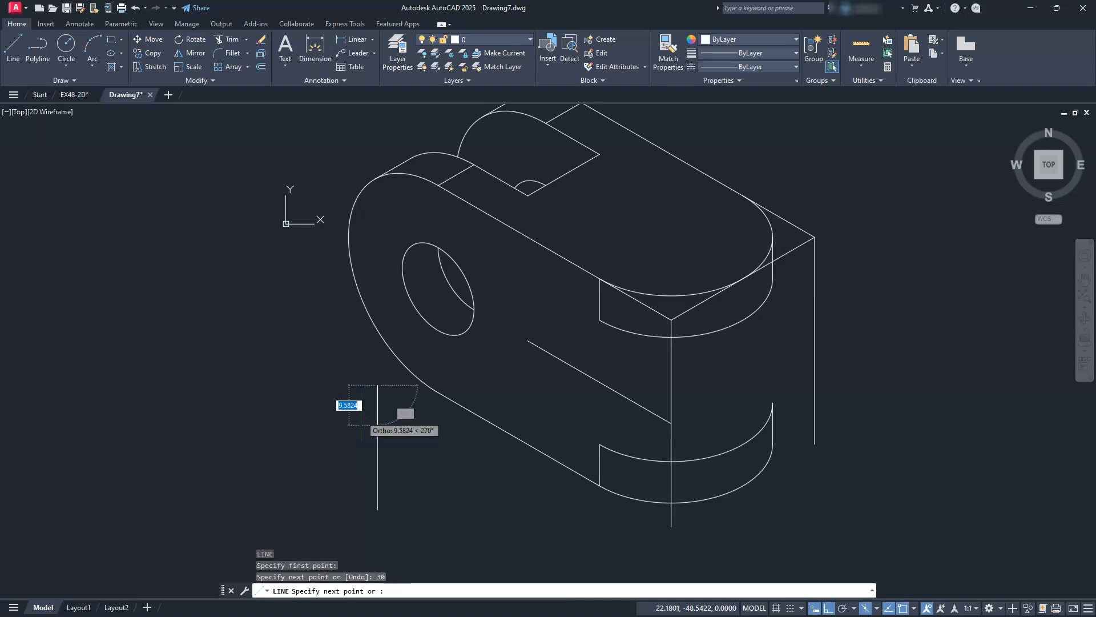
key(Escape)
key(Escape)
key(Escape)
Move the 30-unit vertical line by its midpoint to the inner endpoint of the 40-unit line
text(m)
key(Return)
click(385, 448)
click(365, 464)
key(Return)
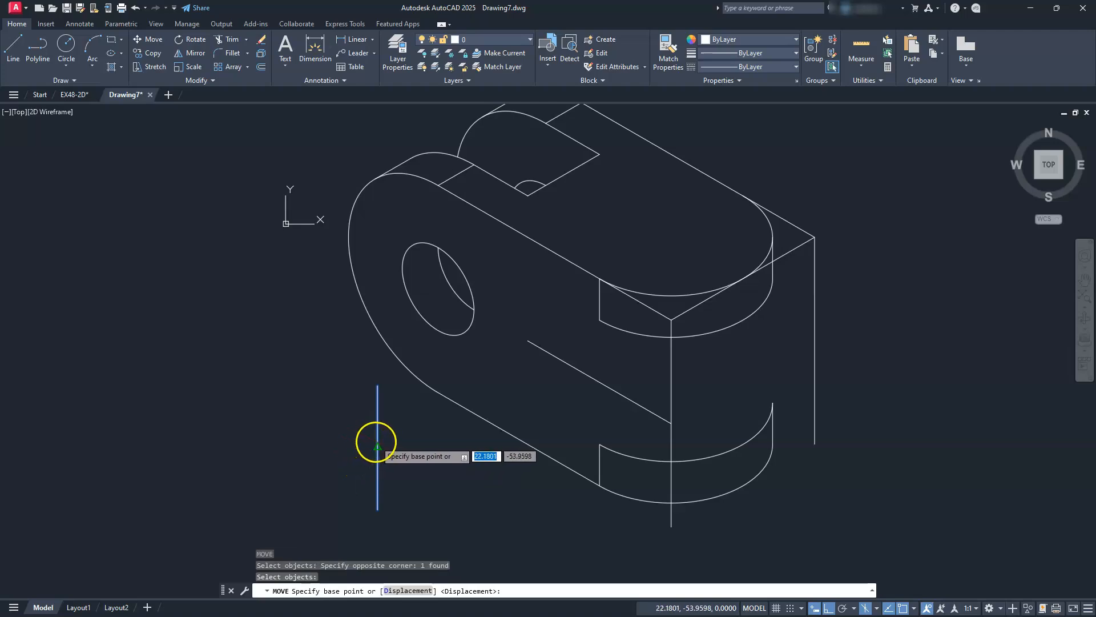
click(375, 443)
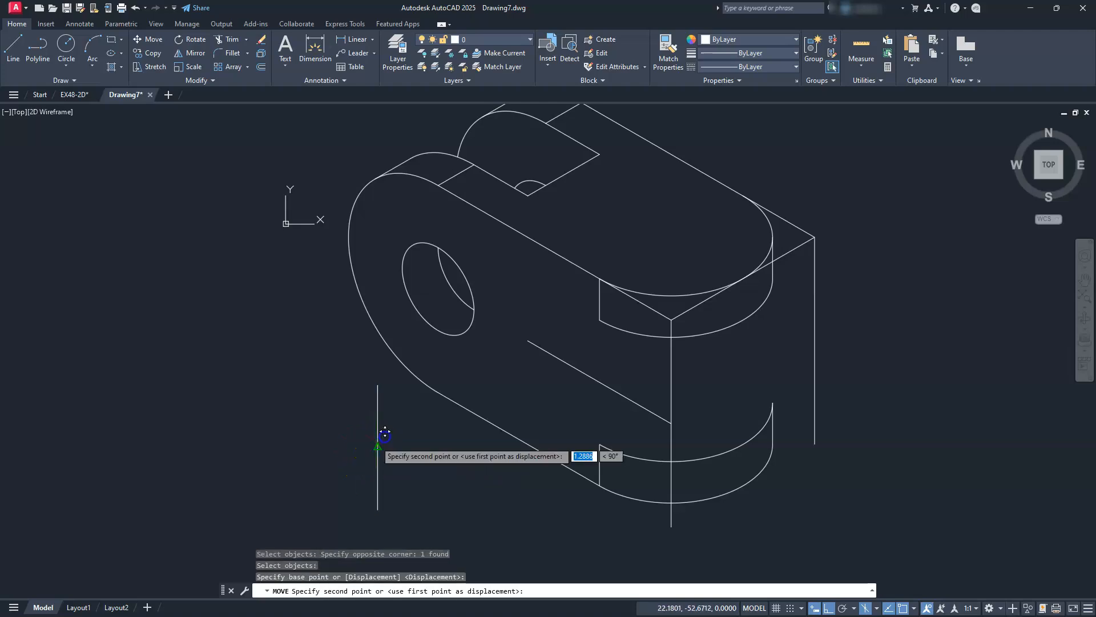
click(528, 342)
key(Escape)
key(Escape)
key(Escape)
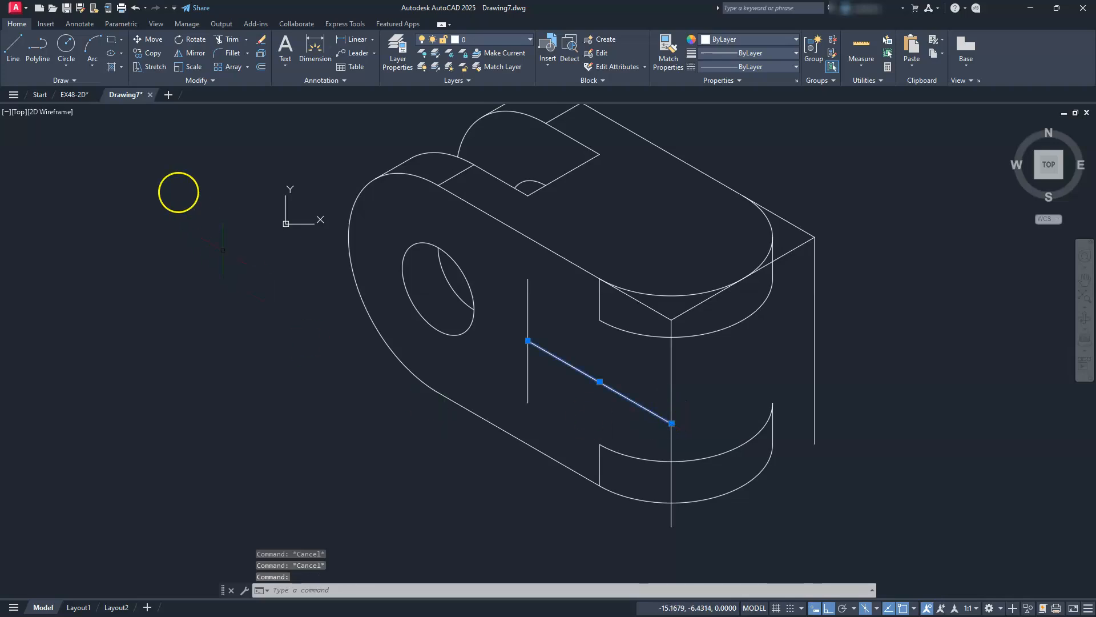
Copy the 40-unit line from its inner endpoint to the upper and lower endpoints of the 30-unit vertical line
click(148, 53)
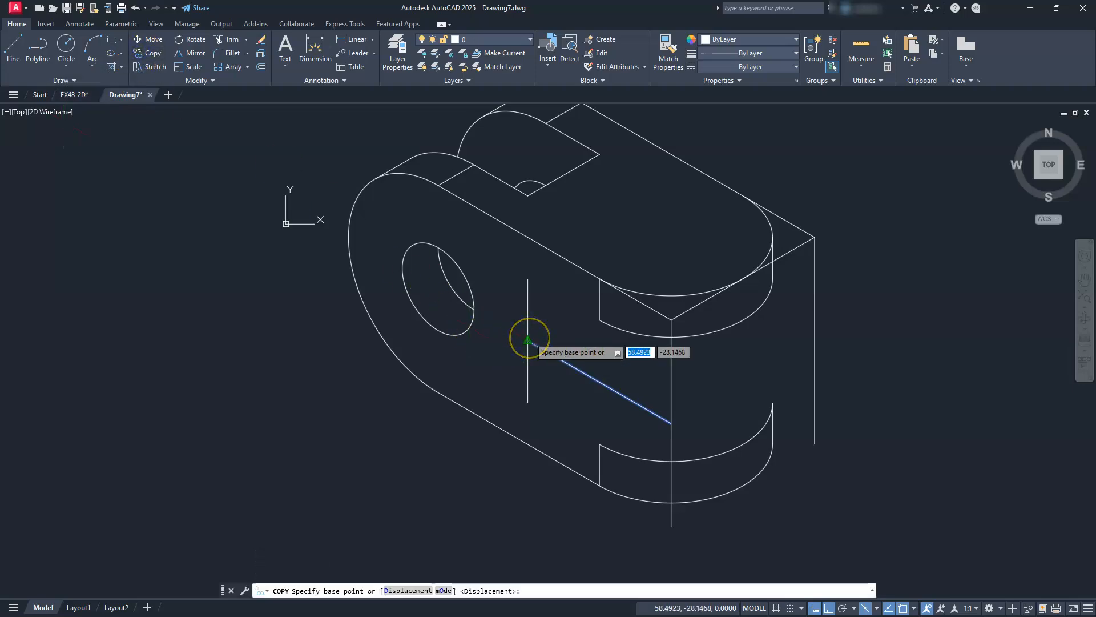
click(527, 340)
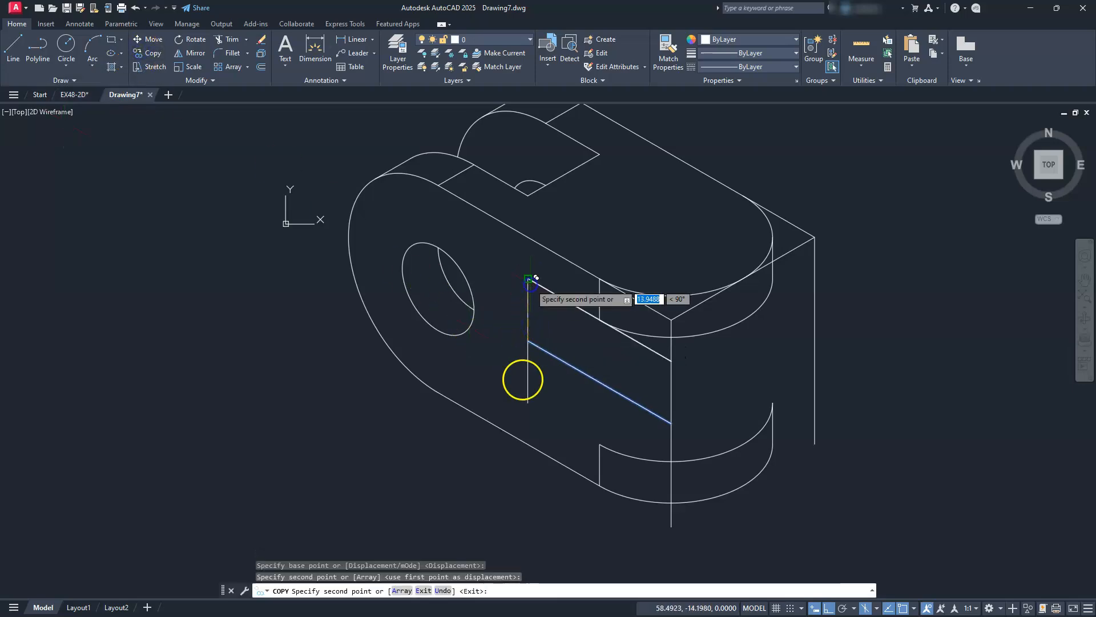
click(528, 403)
key(Escape)
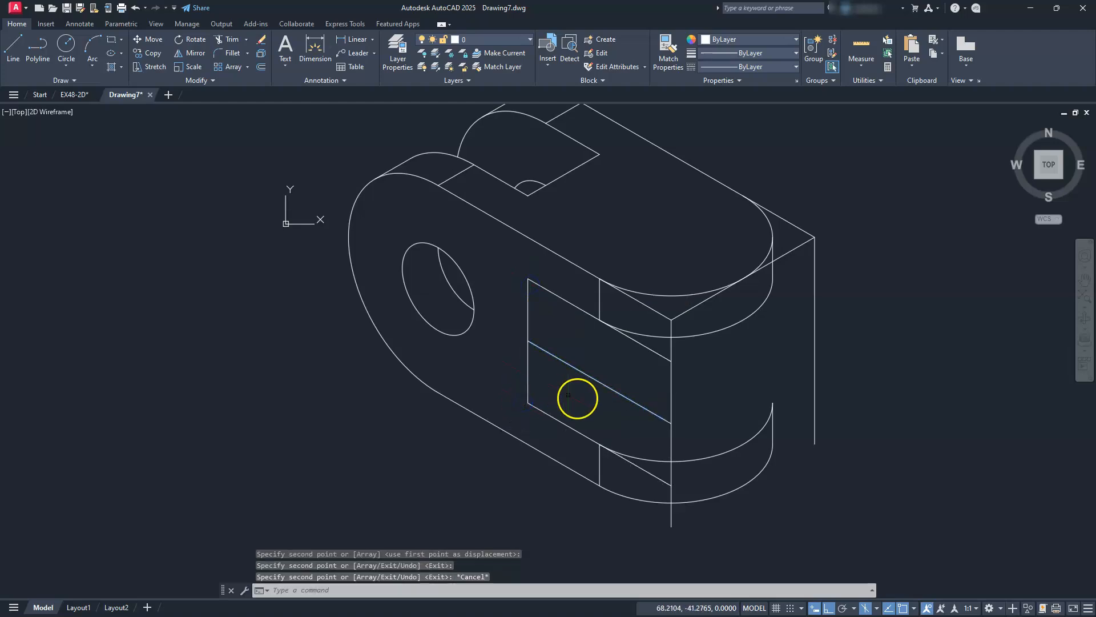
key(Escape)
key(Escape)
key(Escape)
Erase the original 40-unit line through the middle of the recess
click(594, 373)
click(583, 386)
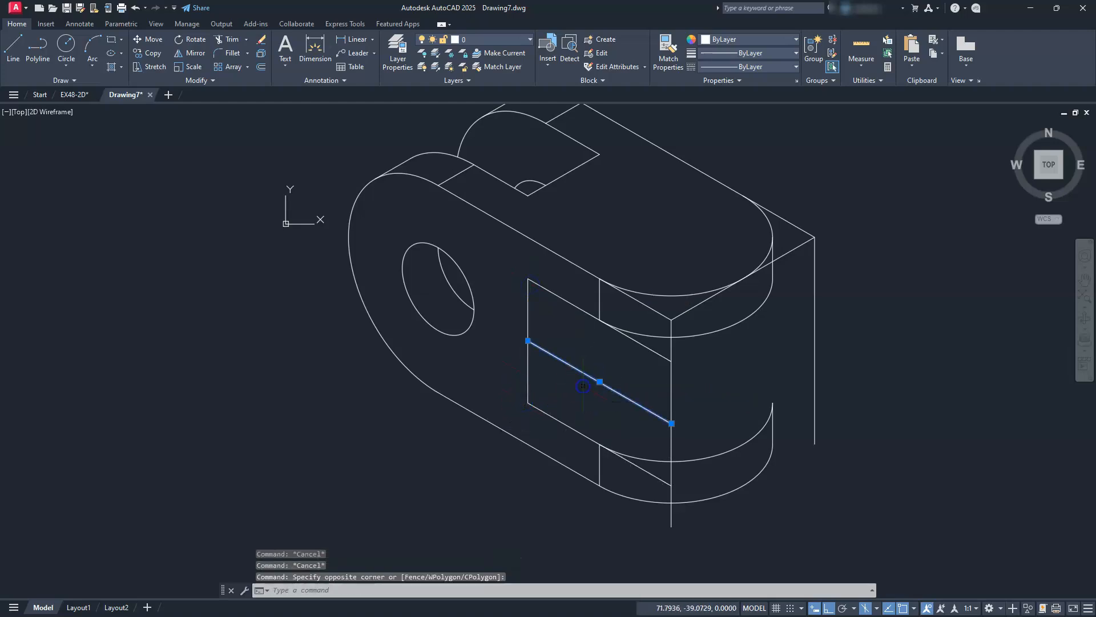
key(Delete)
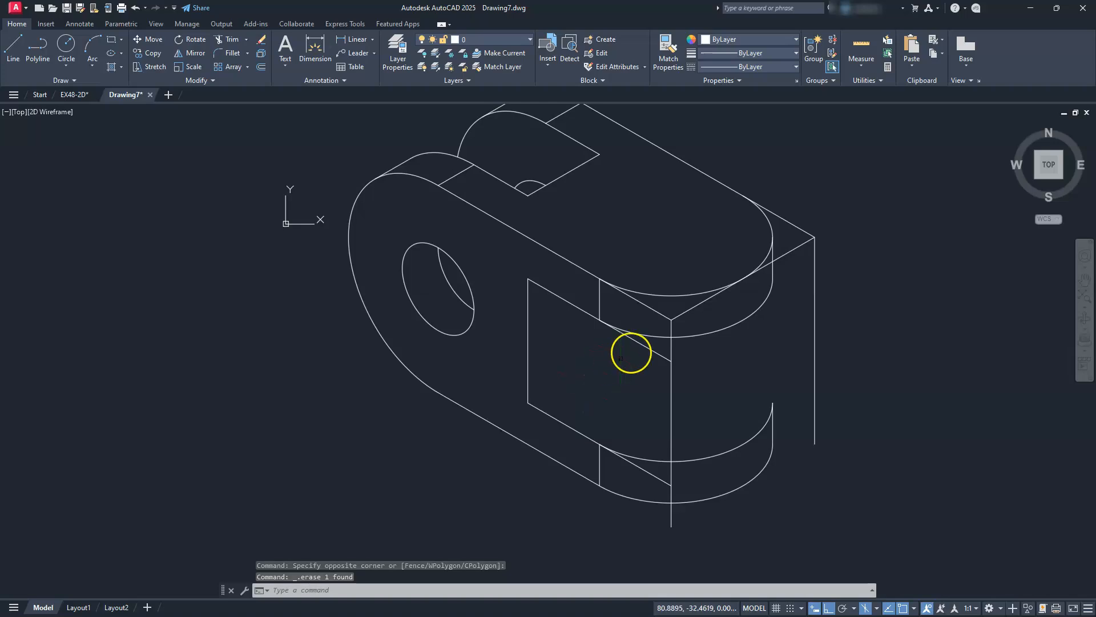
Trim the ends of the upper and lower recess lines that overhang the rounded corner arcs
text(tr)
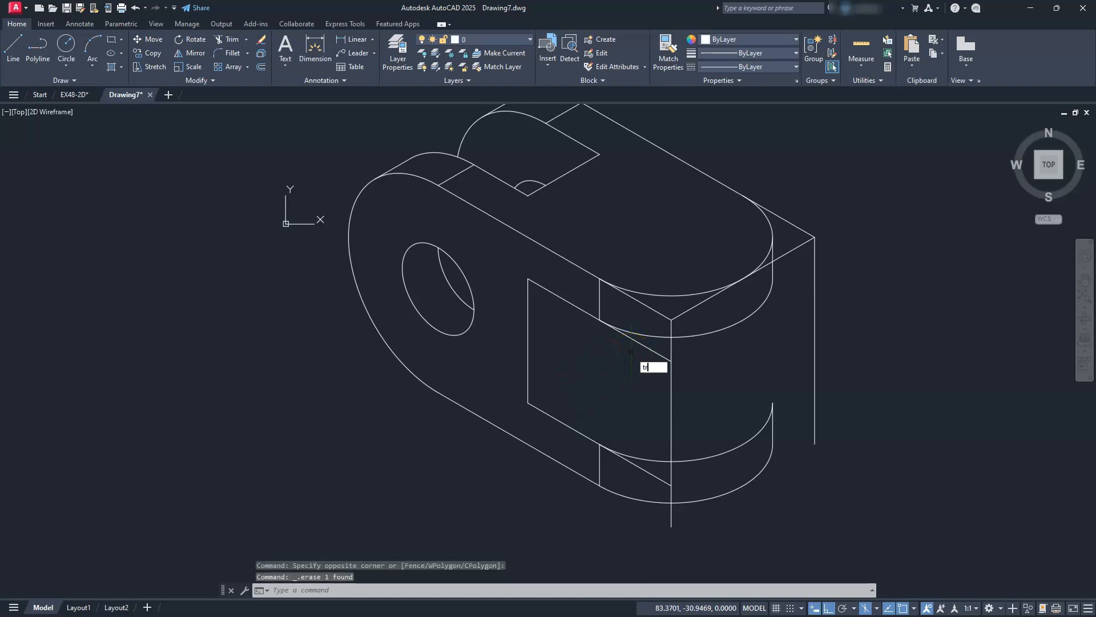
key(Return)
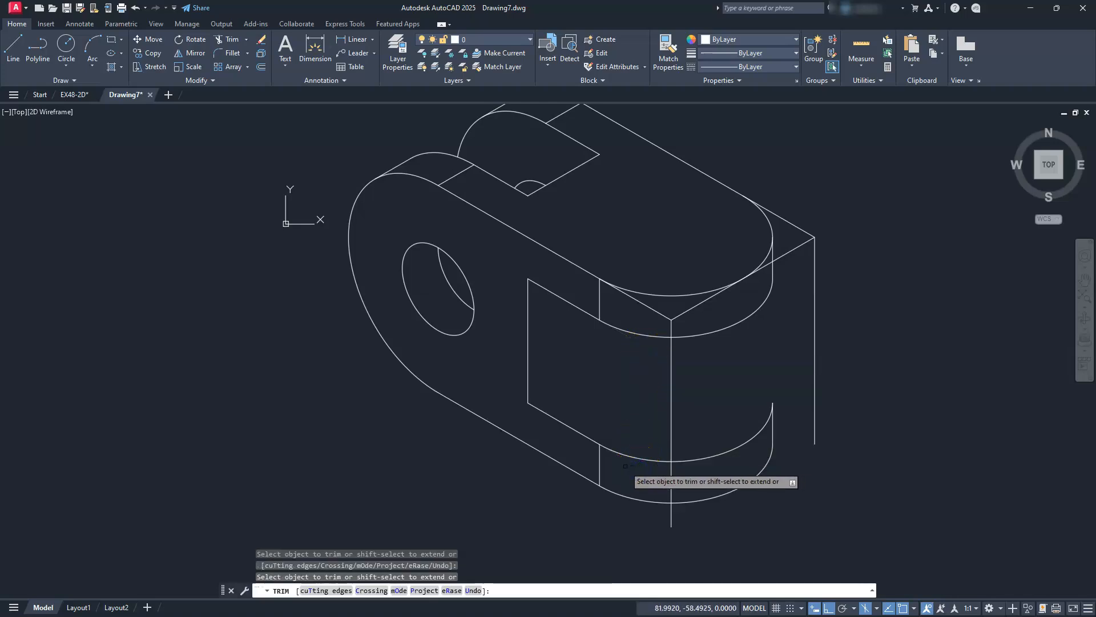
key(Escape)
key(Escape)
key(Escape)
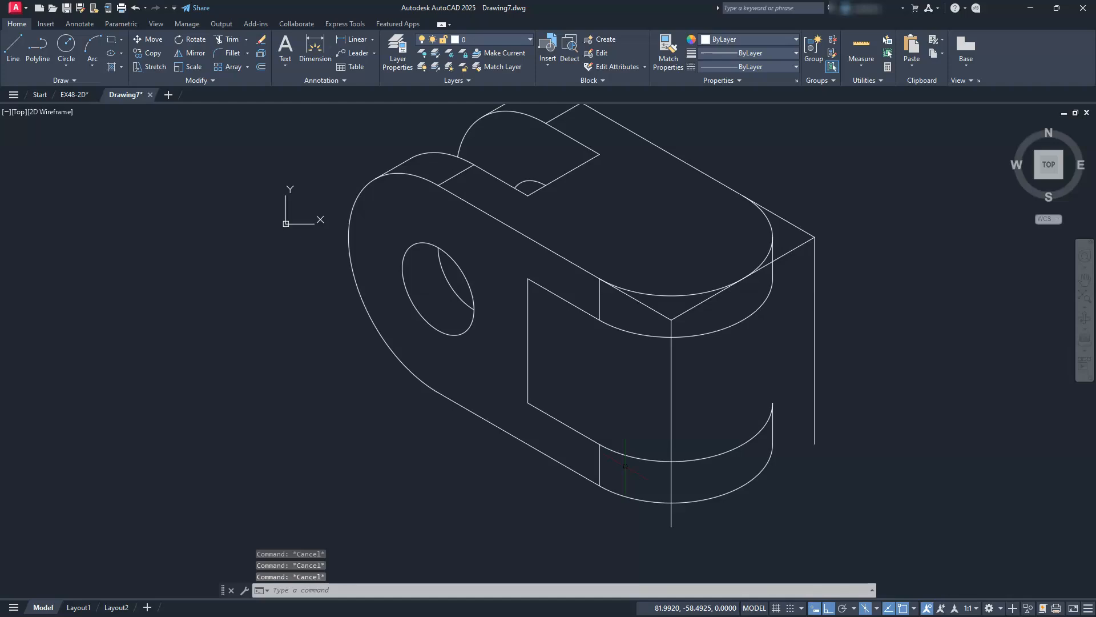
Copy the recess's vertical inner edge and lower line 40 units along the 30° axis, with the top isoplane active
click(563, 417)
click(517, 418)
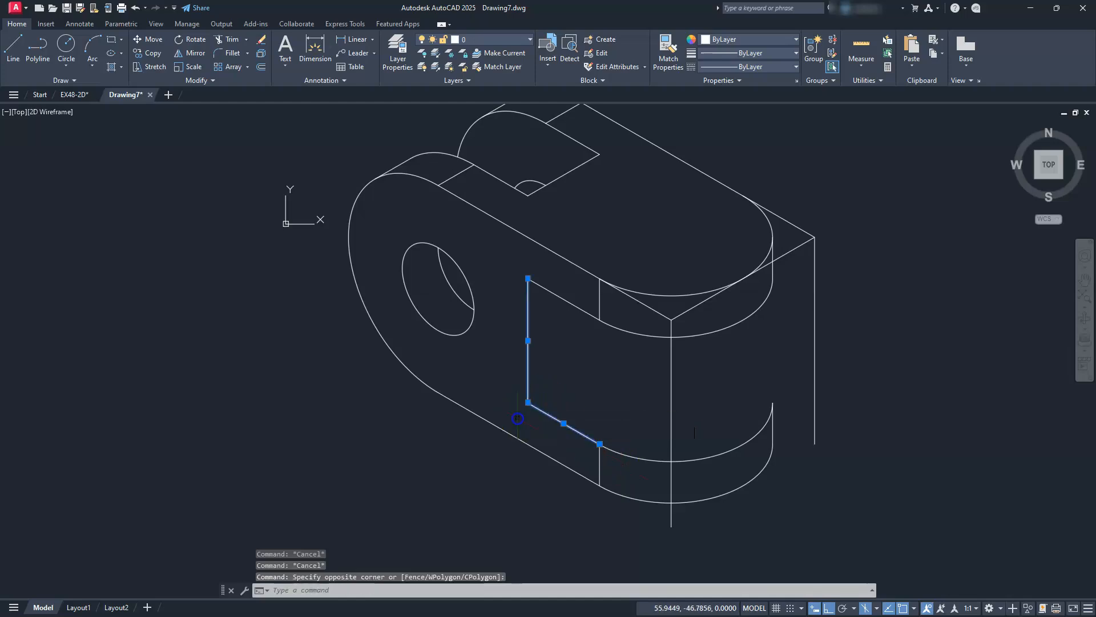
text(co)
key(Return)
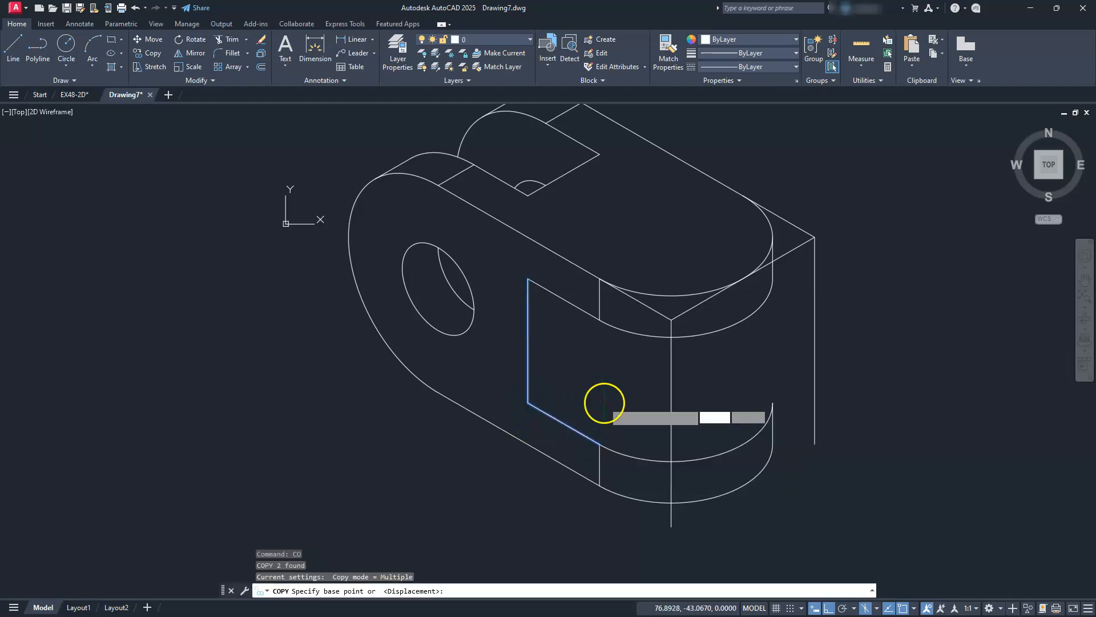
click(878, 612)
click(891, 574)
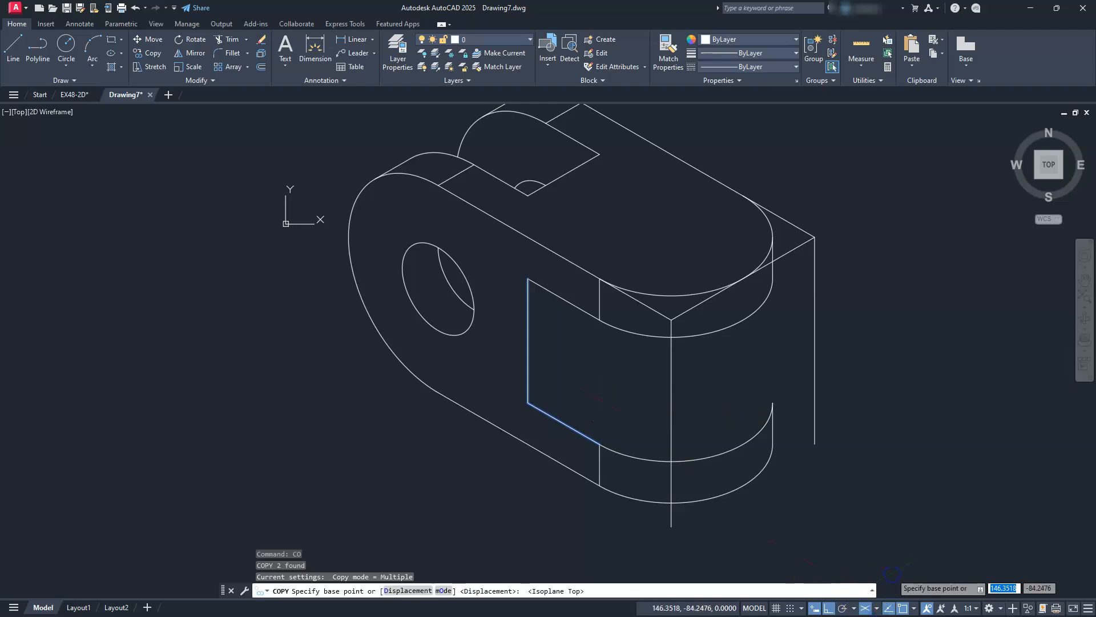
click(412, 504)
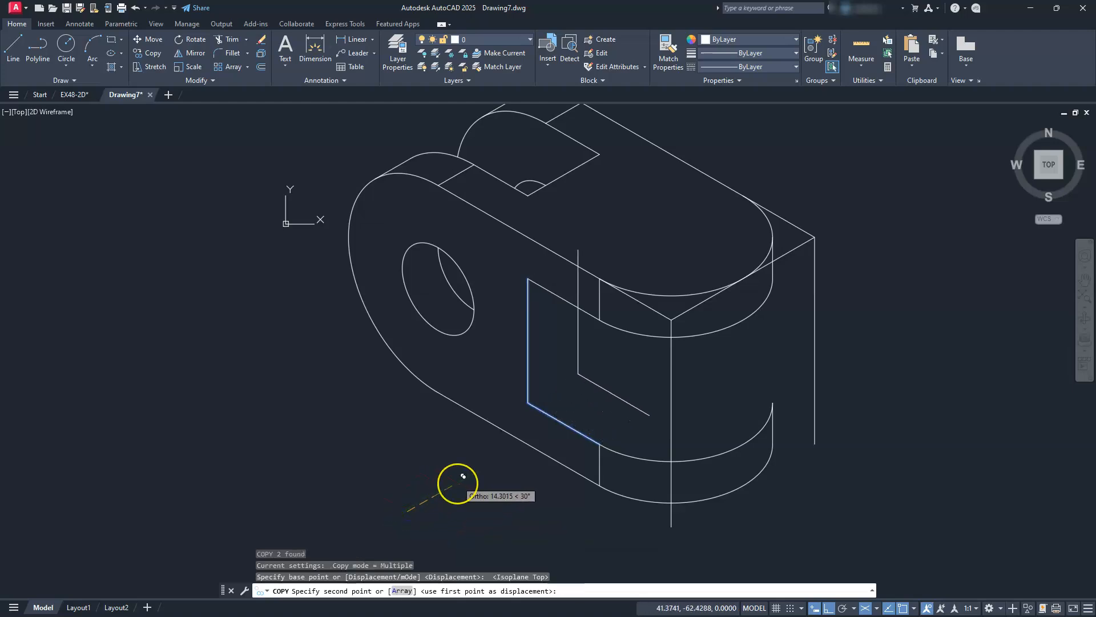
text(4)
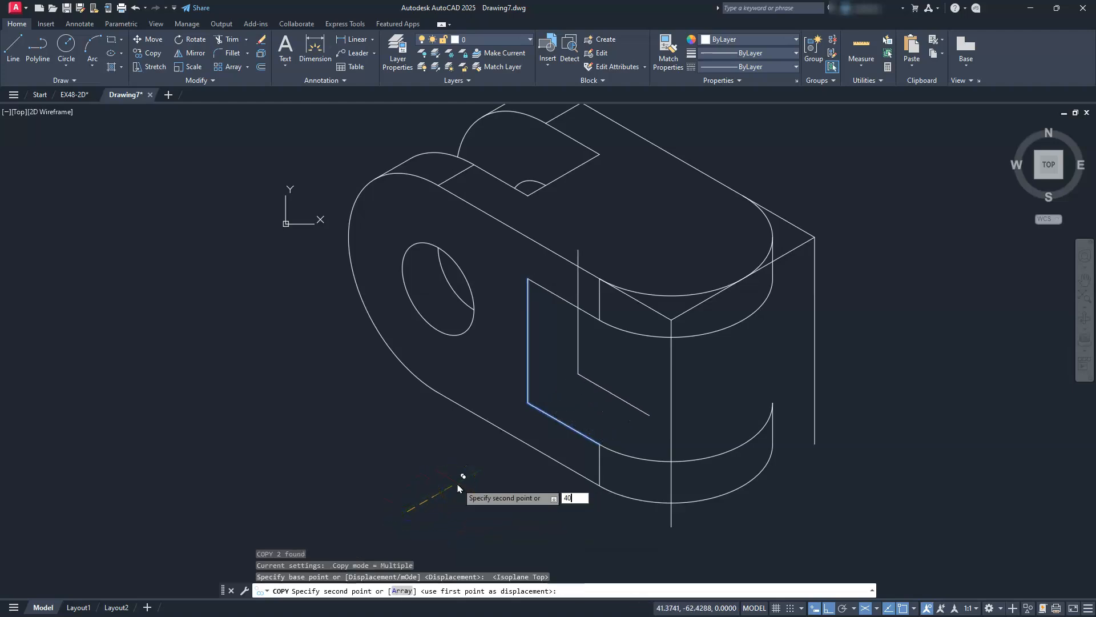
text(0)
key(Return)
key(Escape)
key(Escape)
key(Escape)
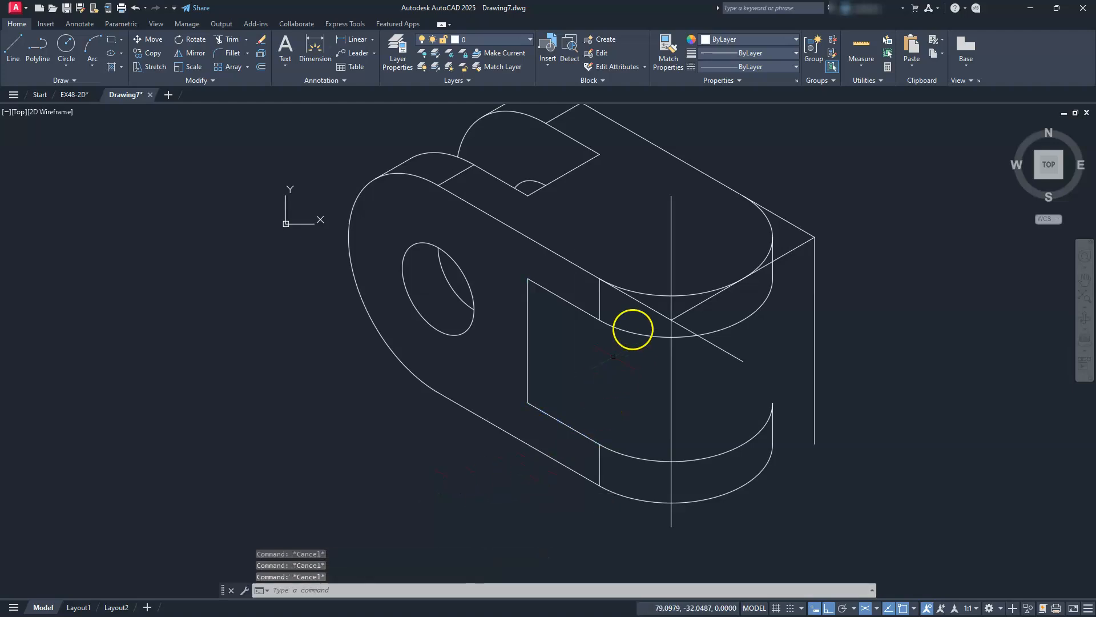
Erase the copied vertical line standing above the block's near top corner
scroll(716, 323, up, 4)
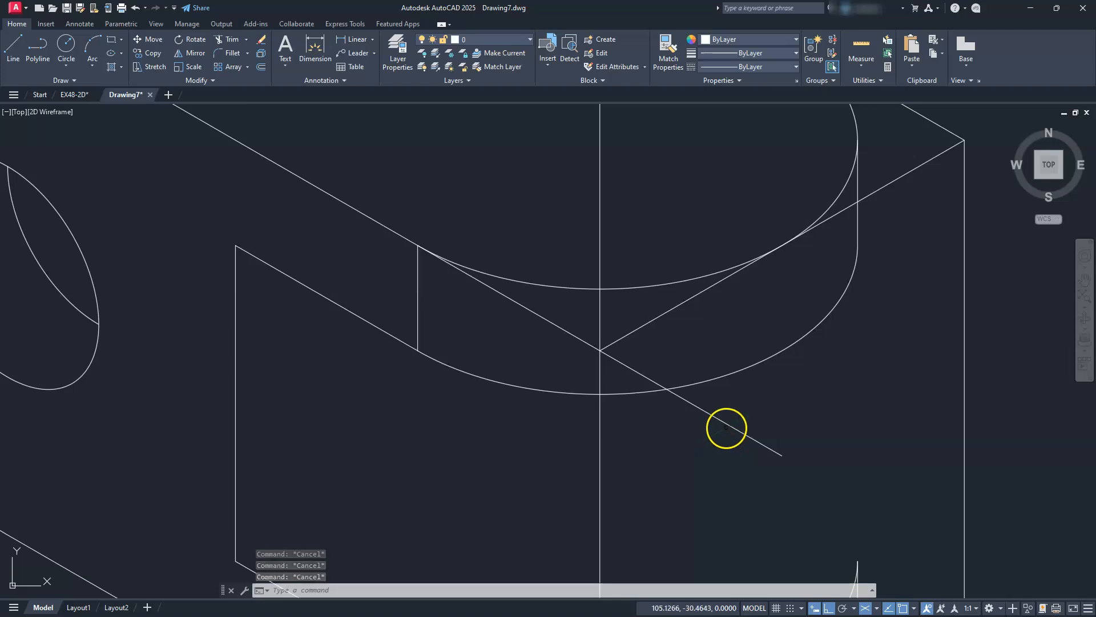
scroll(726, 428, down, 2)
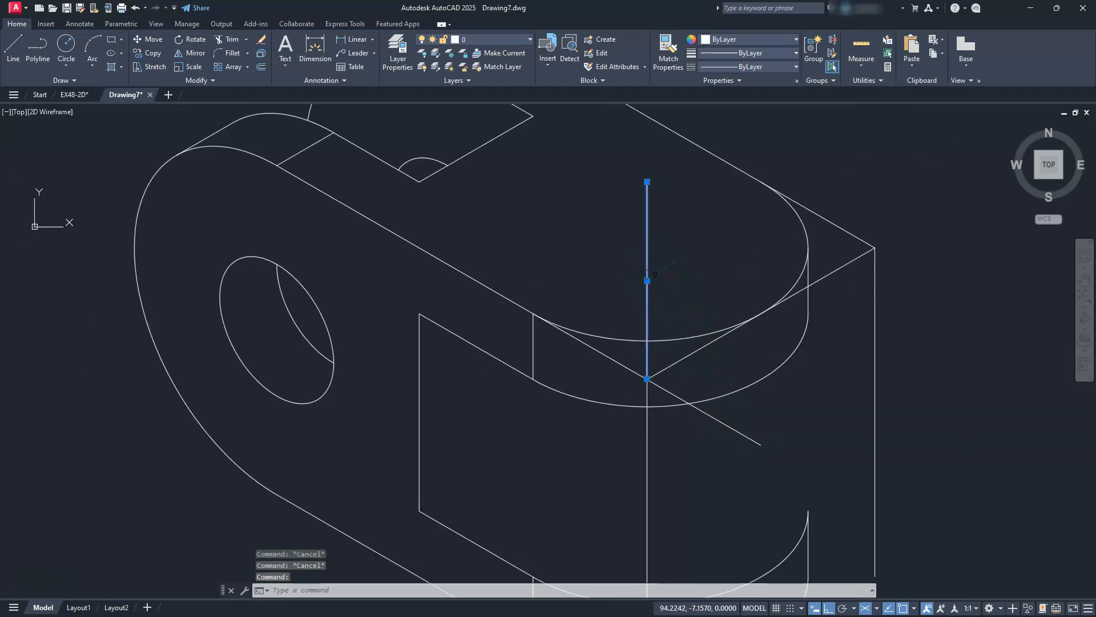
key(Delete)
scroll(660, 288, up, 2)
scroll(641, 404, down, 4)
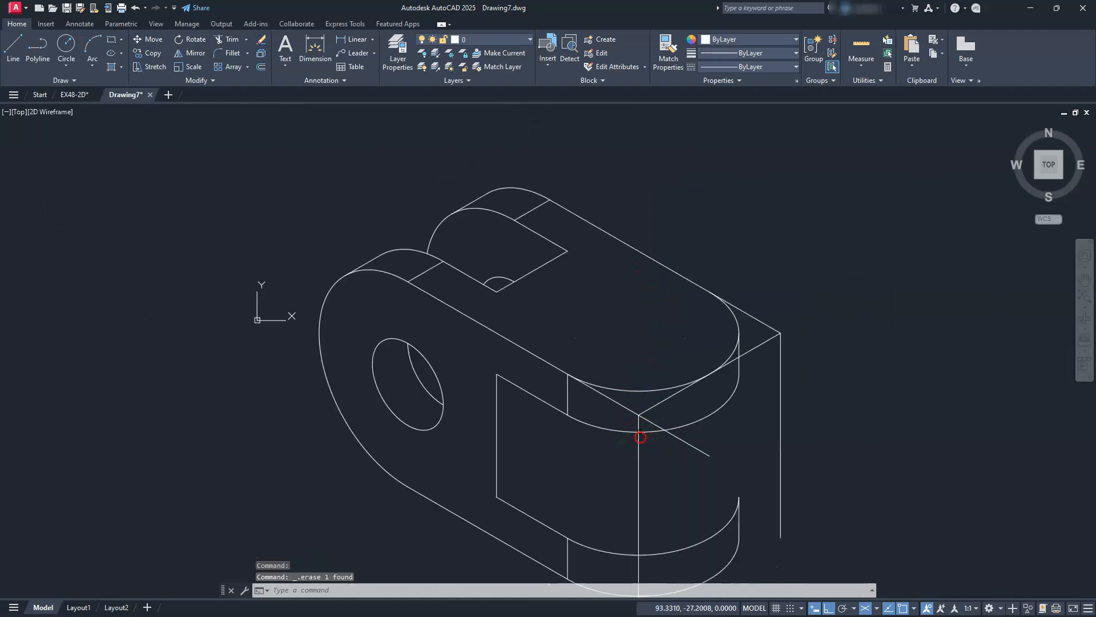
middle_drag(640, 437, 662, 367)
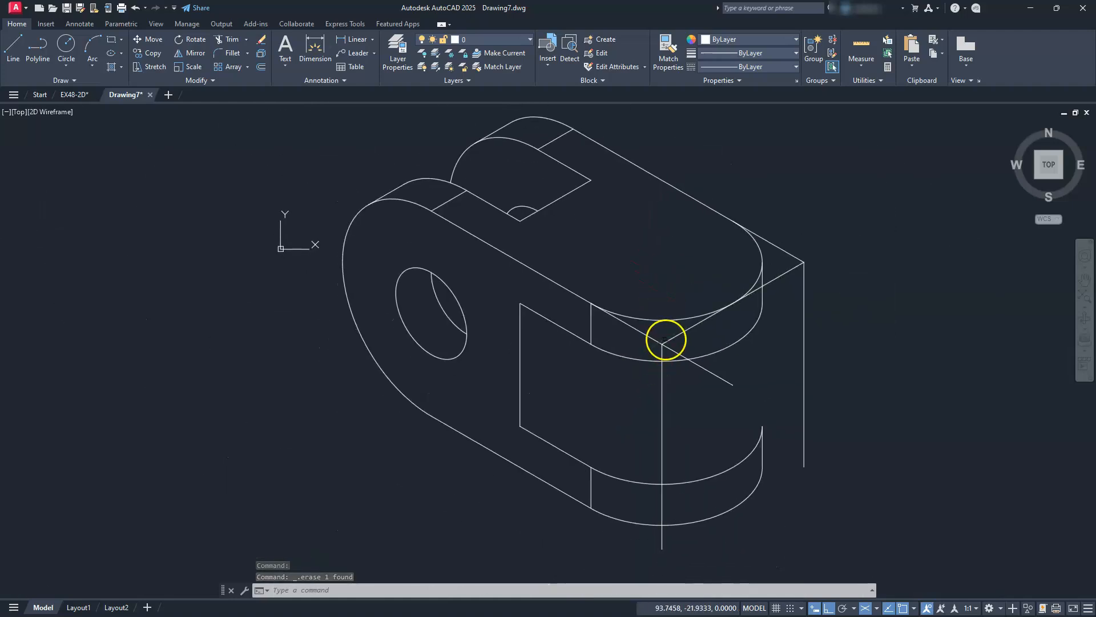
click(576, 453)
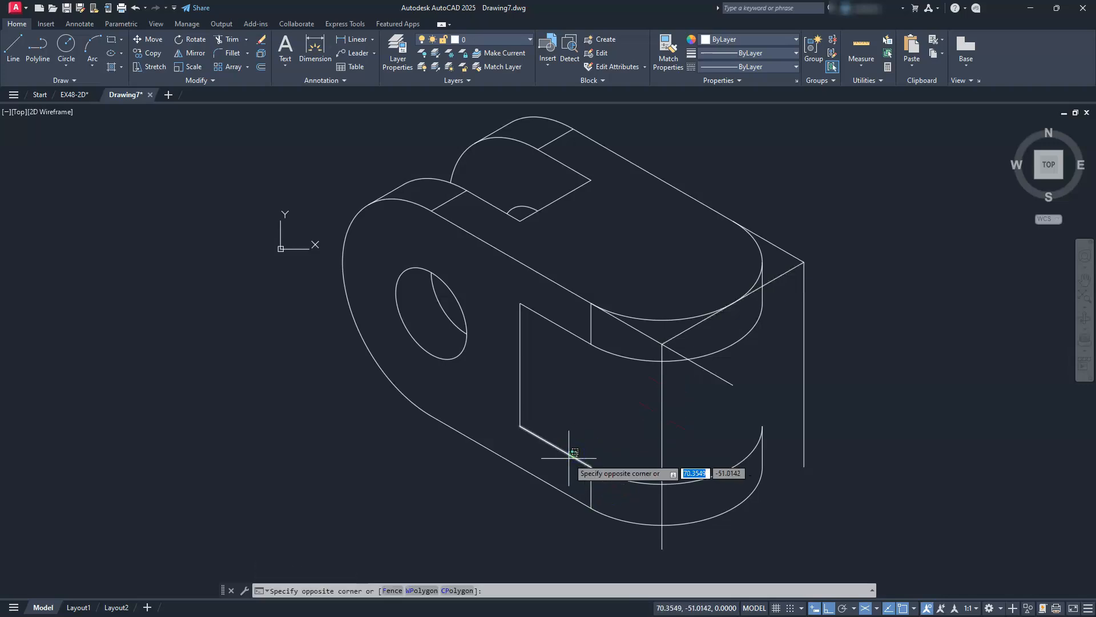
click(569, 457)
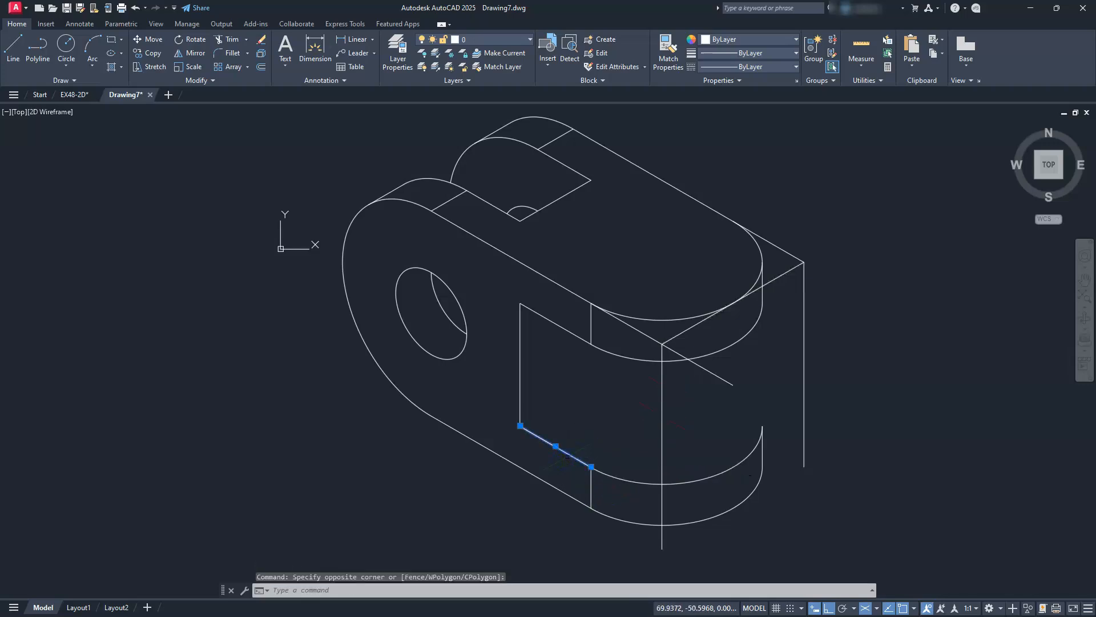
key(Escape)
key(Escape)
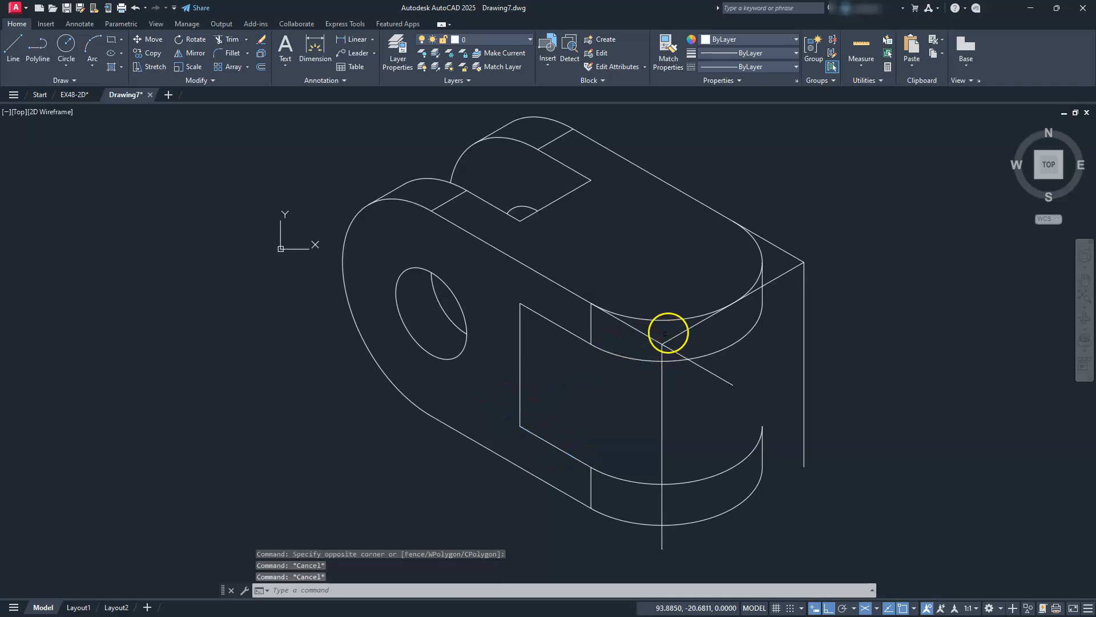
Move the top end edge of the block from its near corner to the lower inner corner of the recess
click(678, 337)
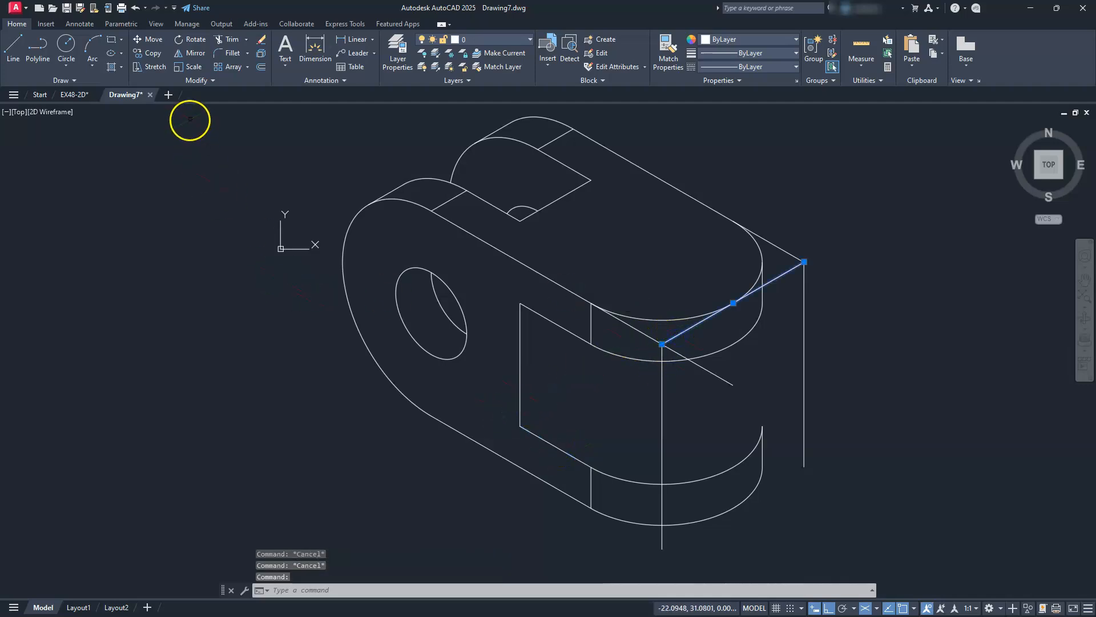
click(150, 40)
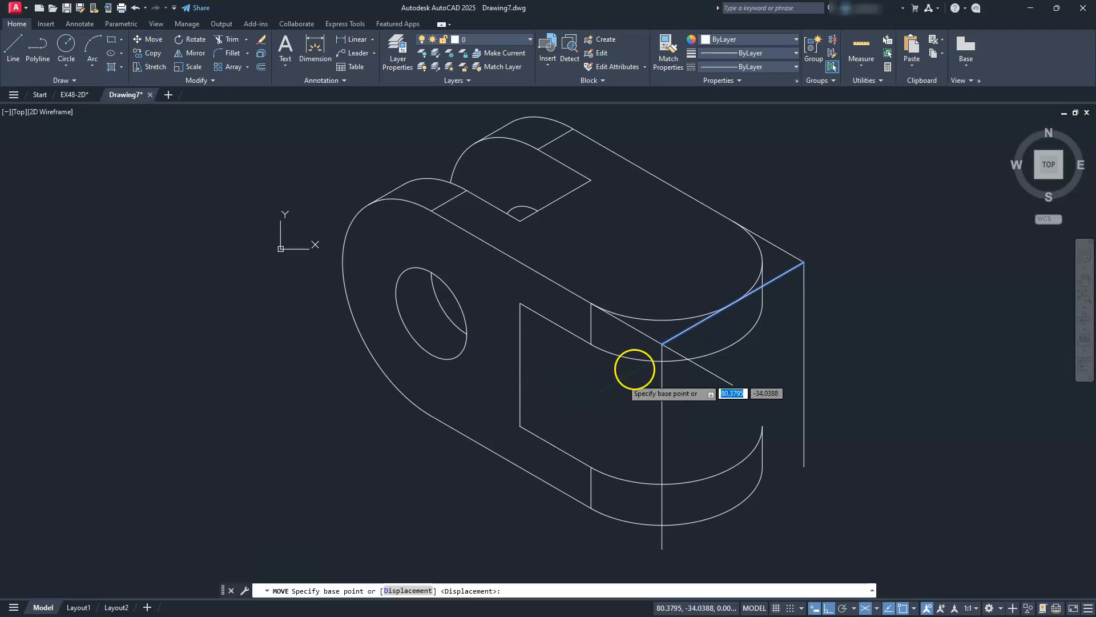
click(662, 343)
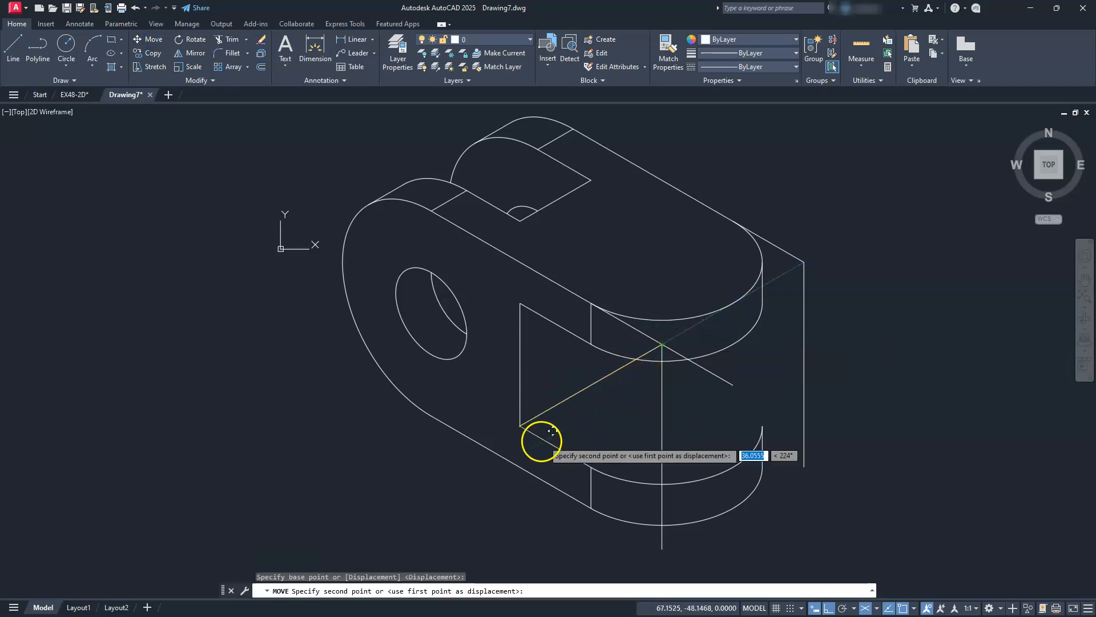
click(520, 426)
key(Escape)
key(Escape)
key(Escape)
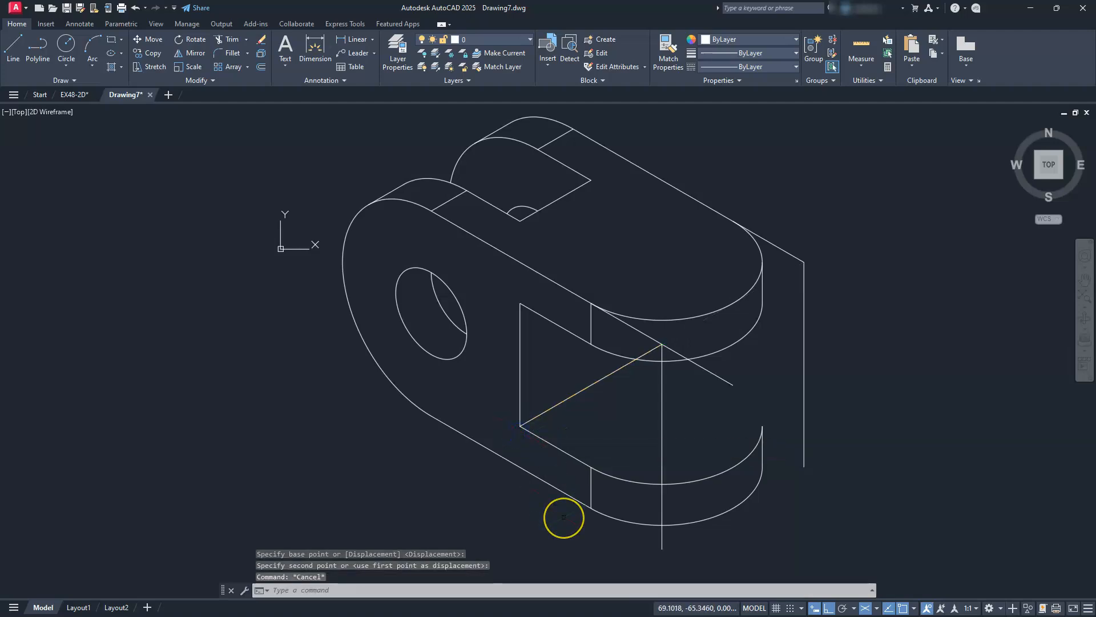
Extend the copied recess line and the lower inner arc to close the lower rounded end, trimming the line's excess past the arc
mouse_move(759, 431)
middle_down()
mouse_move(766, 440)
mouse_move(710, 481)
mouse_move(651, 461)
middle_up()
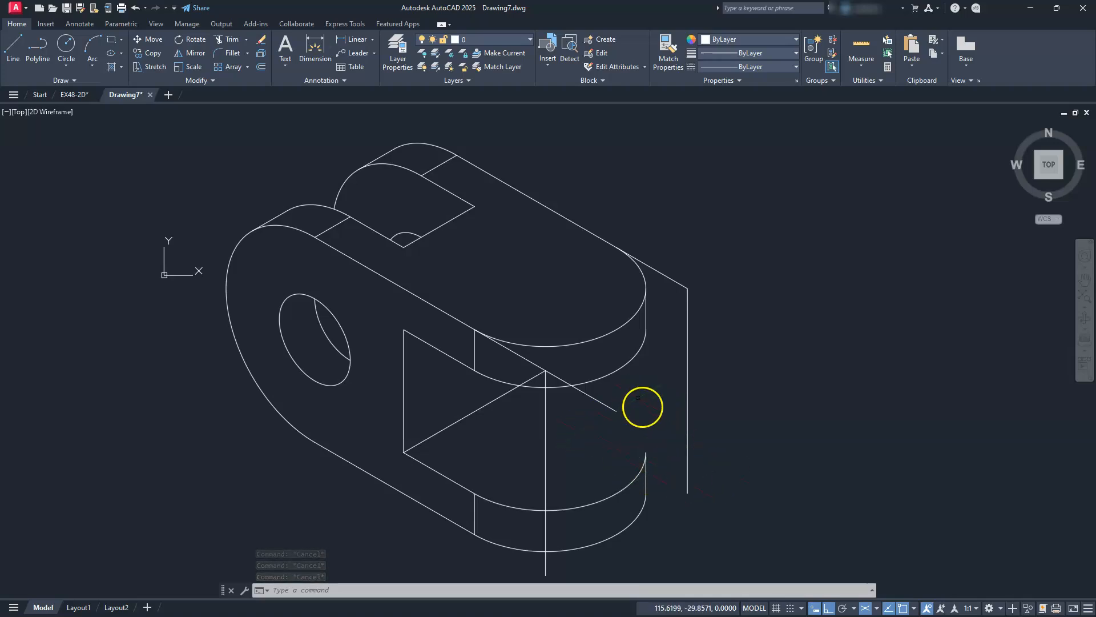
scroll(634, 426, up, 2)
key(Escape)
key(Escape)
key(Escape)
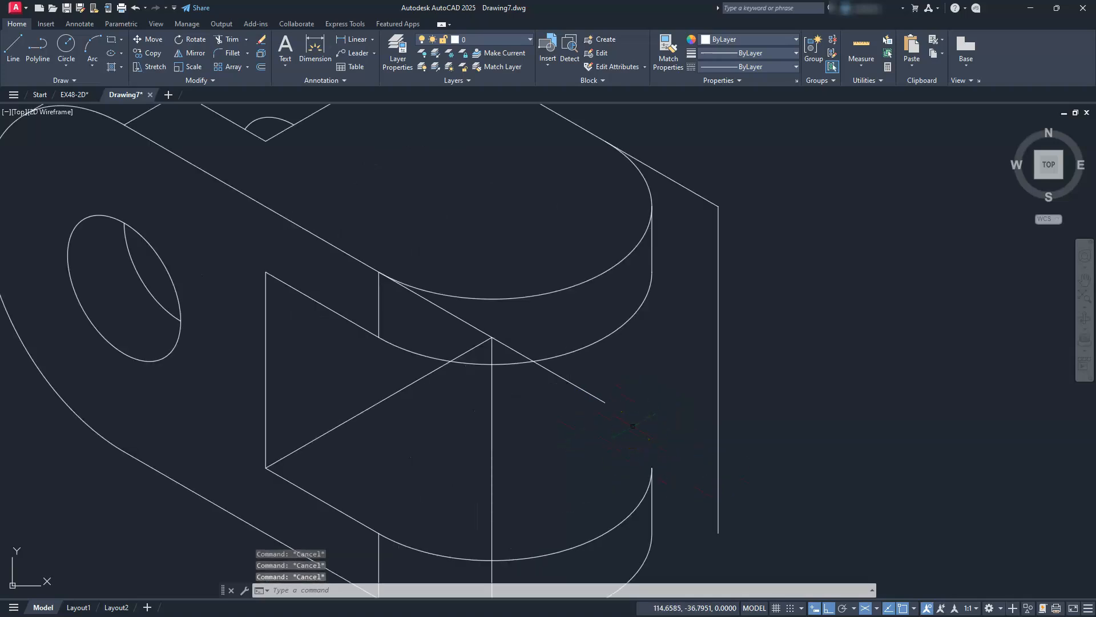
text(ex)
key(Return)
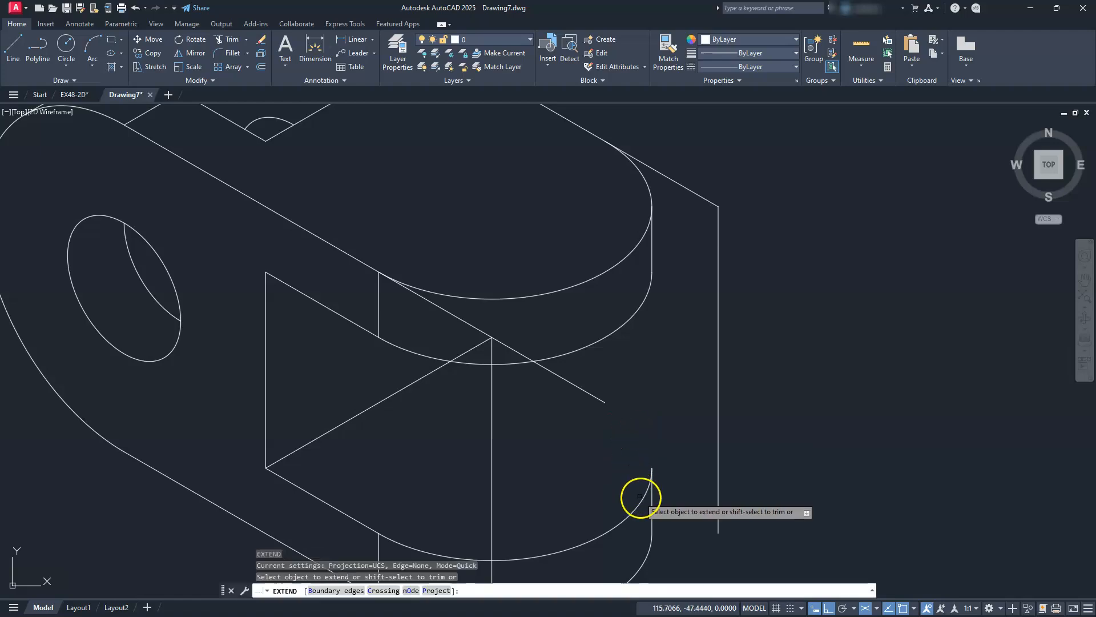
click(603, 400)
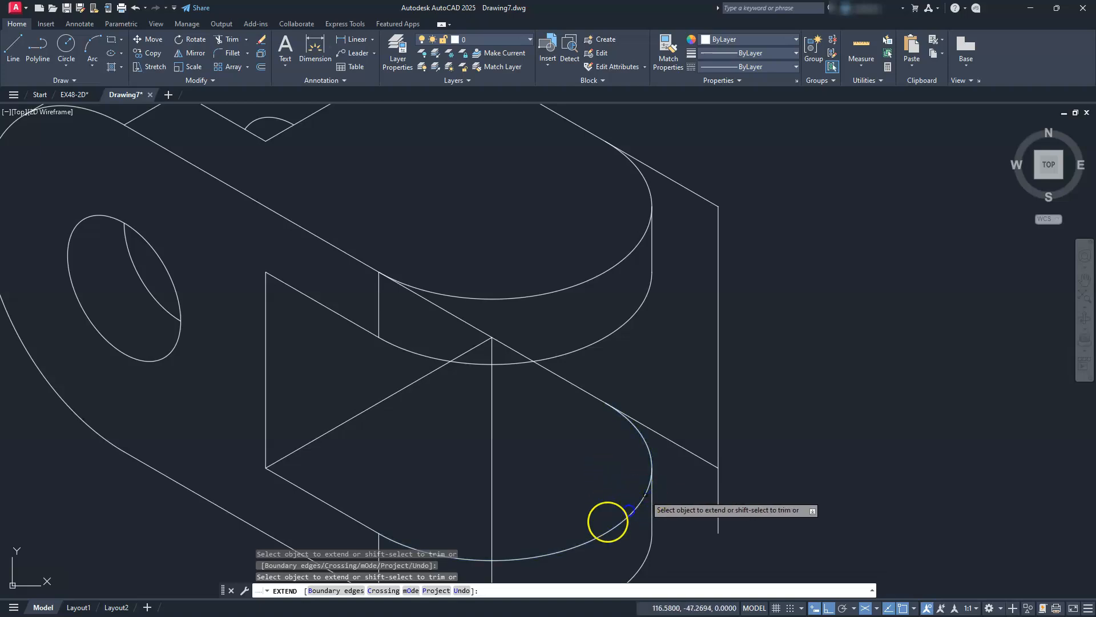
scroll(571, 483, down, 3)
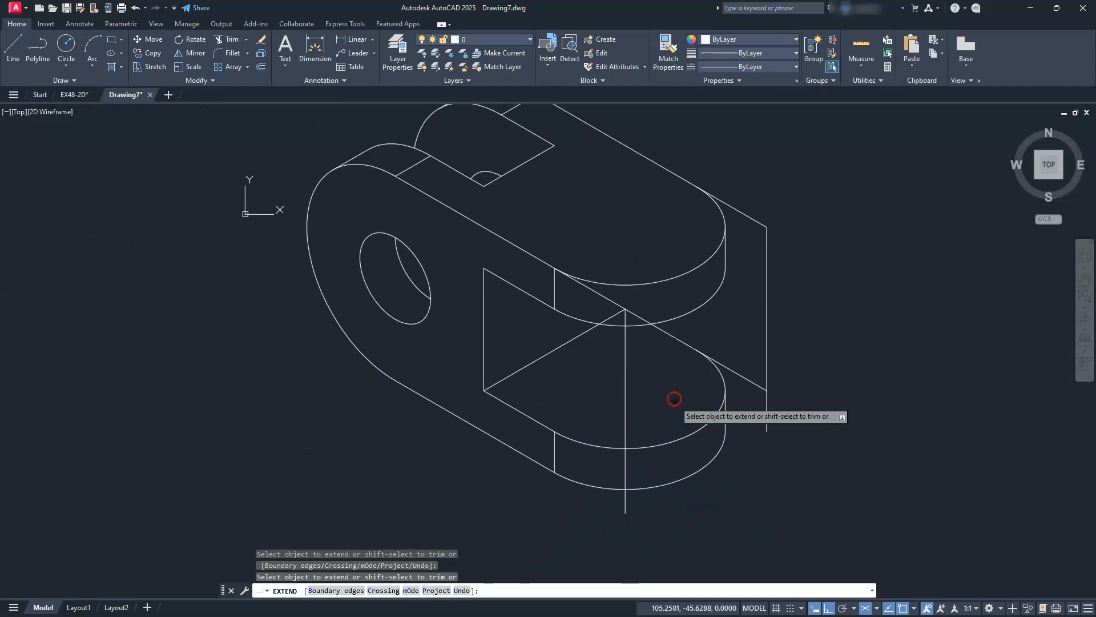
mouse_move(675, 401)
mouse_down()
mouse_move(741, 377)
mouse_move(692, 504)
mouse_up()
key(Escape)
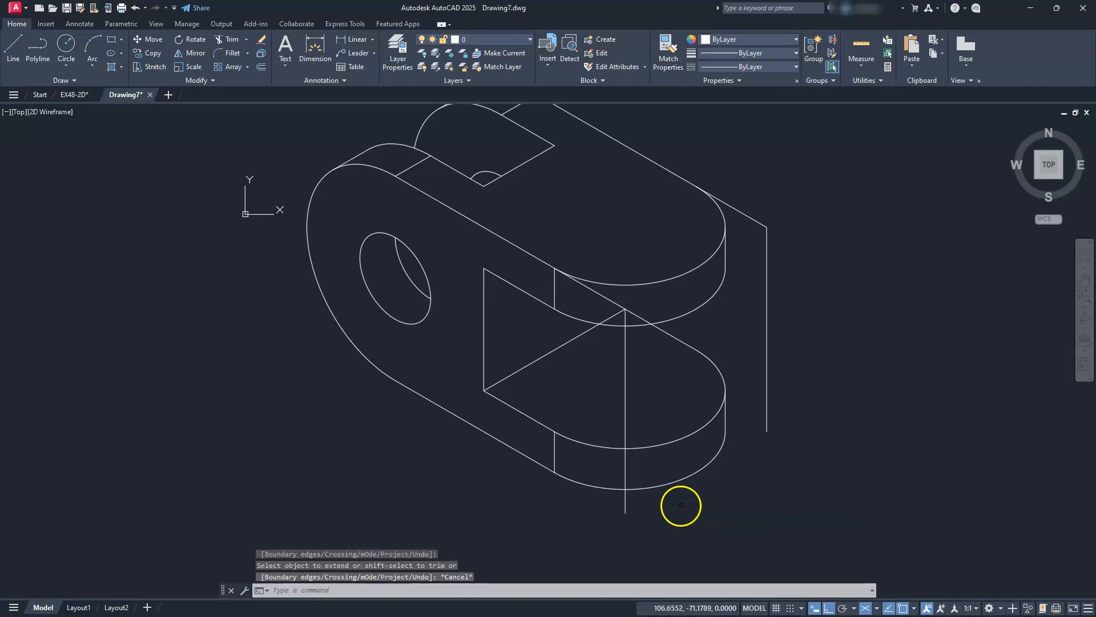
Erase the two vertical construction lines at the rounded recessed end
click(630, 371)
click(617, 378)
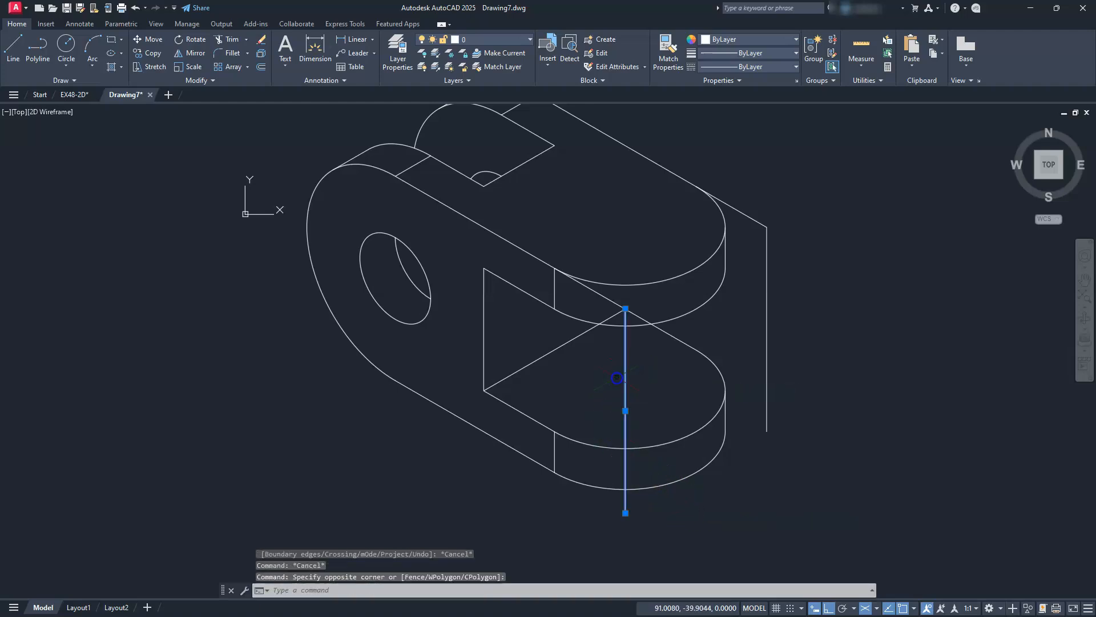
click(778, 254)
click(754, 279)
key(Delete)
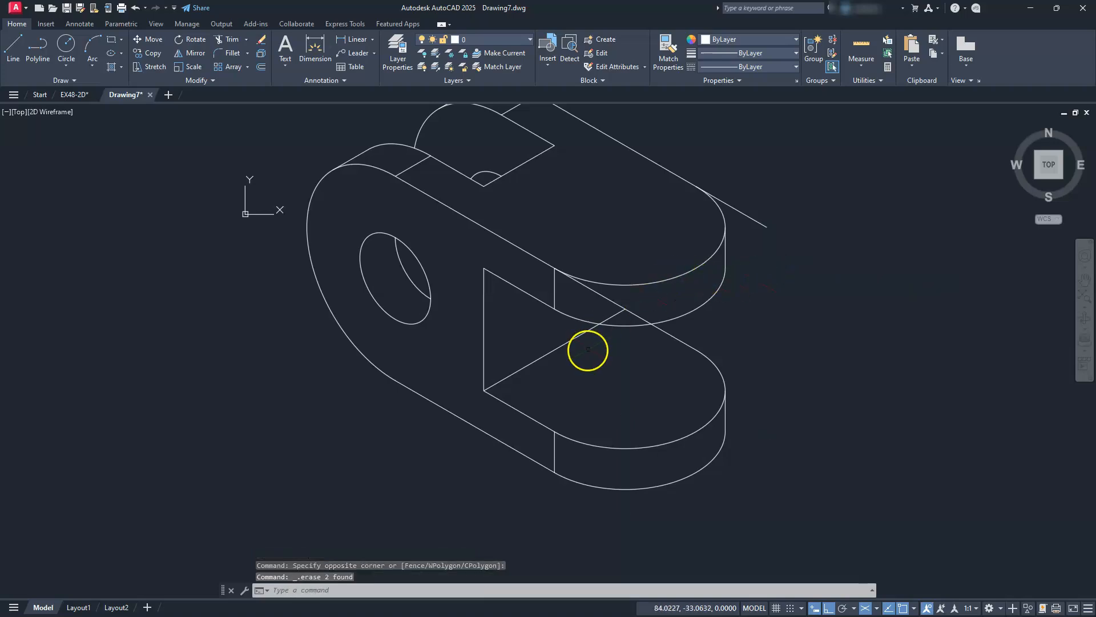
Trim the top back edge past its rounded corner and the recess line portions hidden behind the upper rounded plate
text(tr)
key(Return)
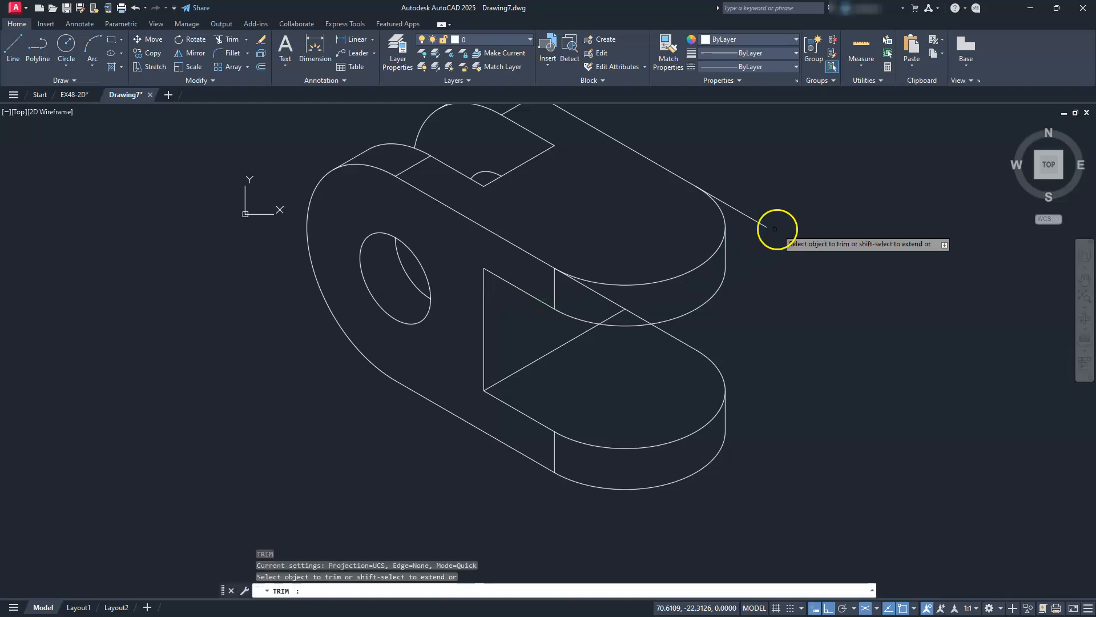
click(757, 222)
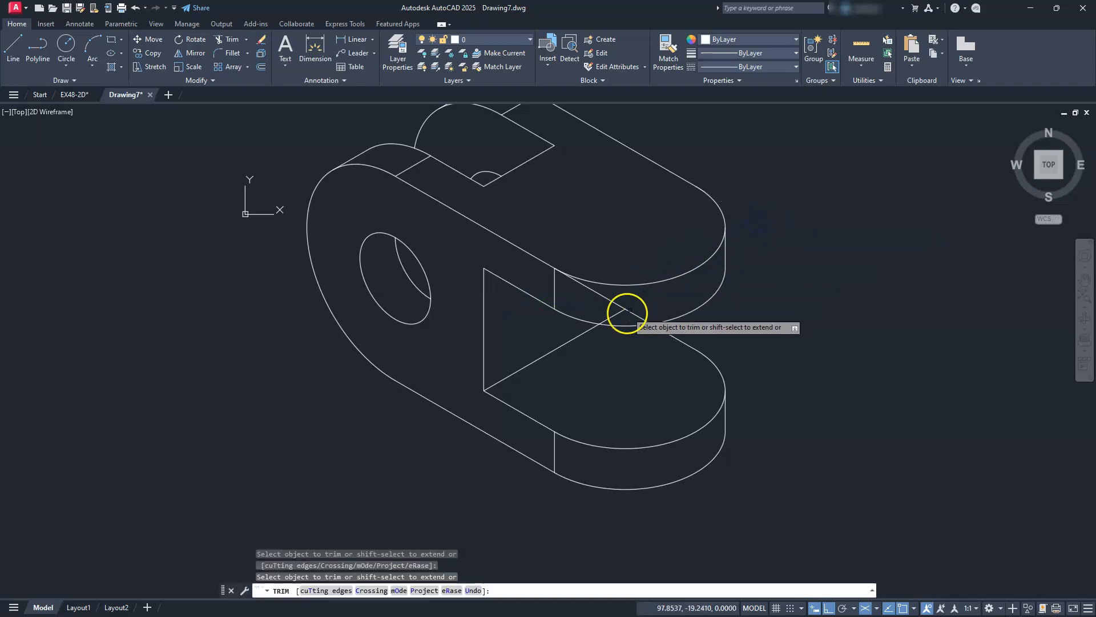
scroll(626, 312, up, 4)
click(605, 277)
click(631, 312)
scroll(598, 361, down, 6)
middle_drag(598, 361, 637, 357)
key(Escape)
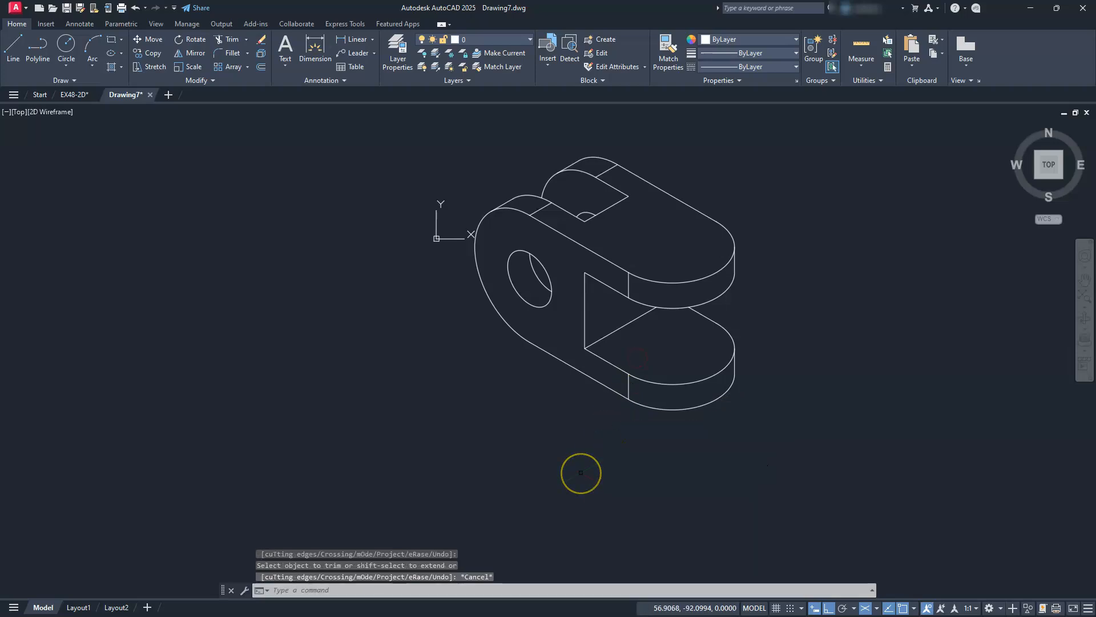
middle_drag(582, 468, 550, 495)
scroll(654, 338, up, 2)
middle_drag(654, 339, 629, 379)
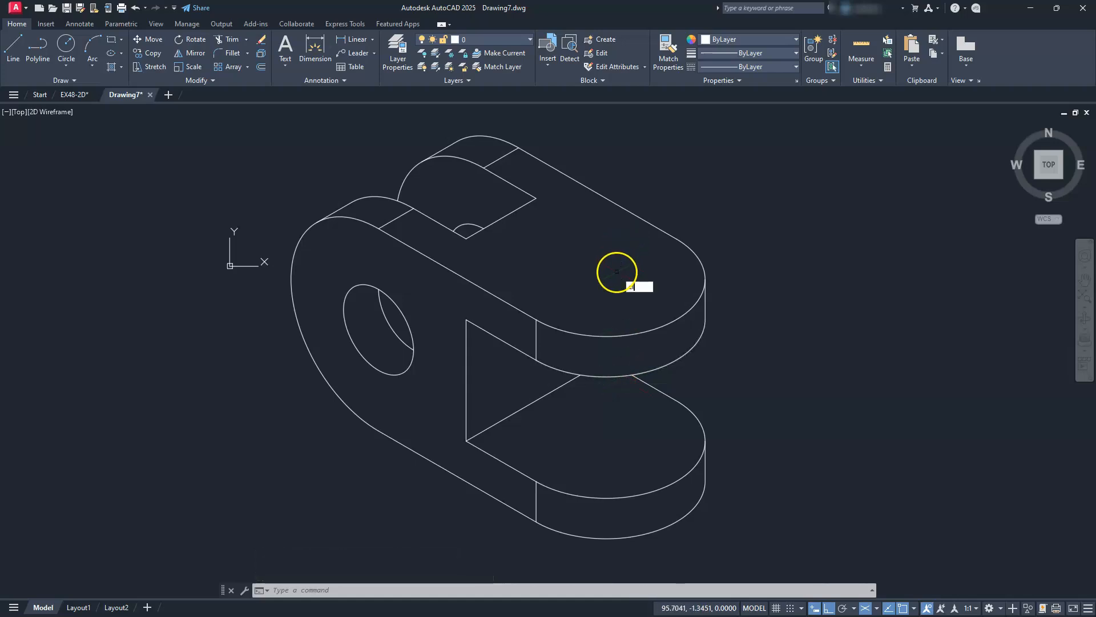
text(L)
key(Return)
key(Return)
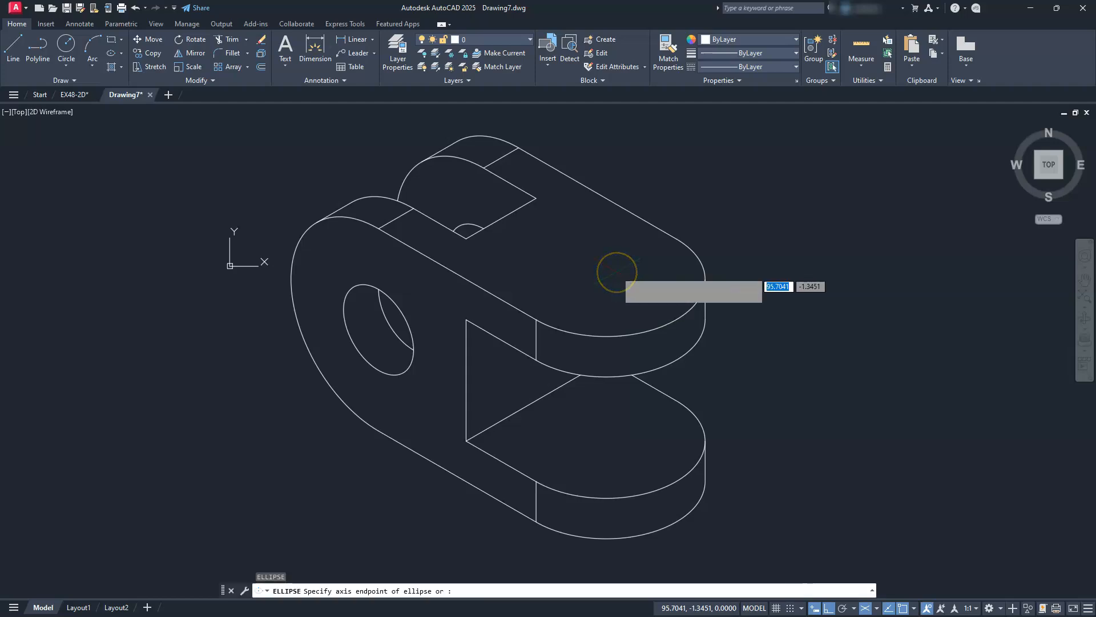
key(Escape)
key(Escape)
key(Escape)
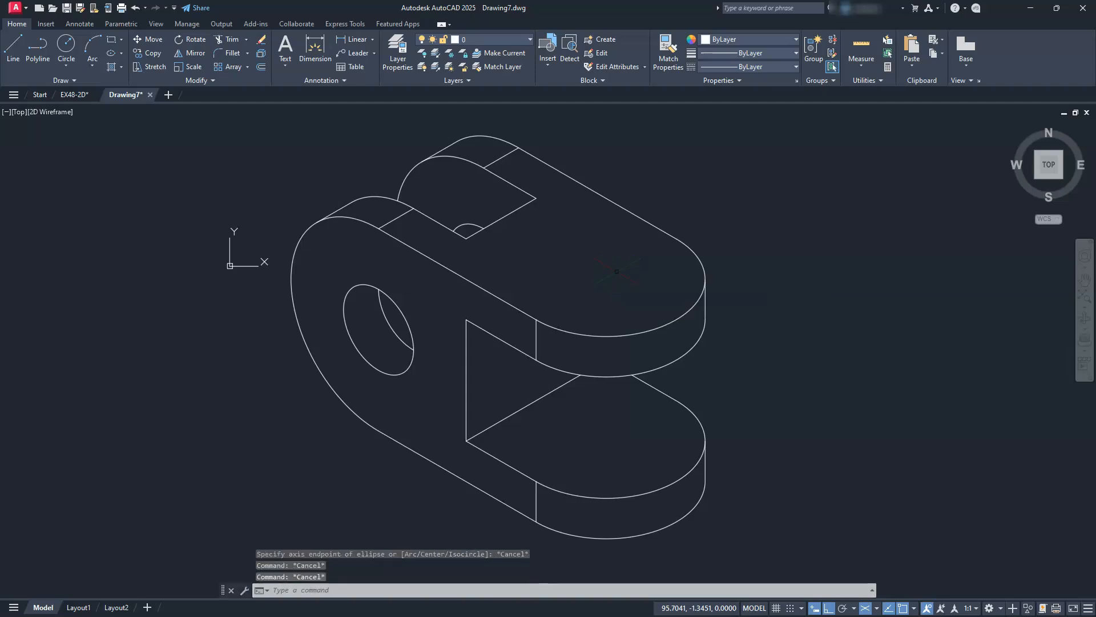
Draw a 20-diameter isocircle centred on the rounded end of the upper plate's top face
text(el)
key(Return)
text(i)
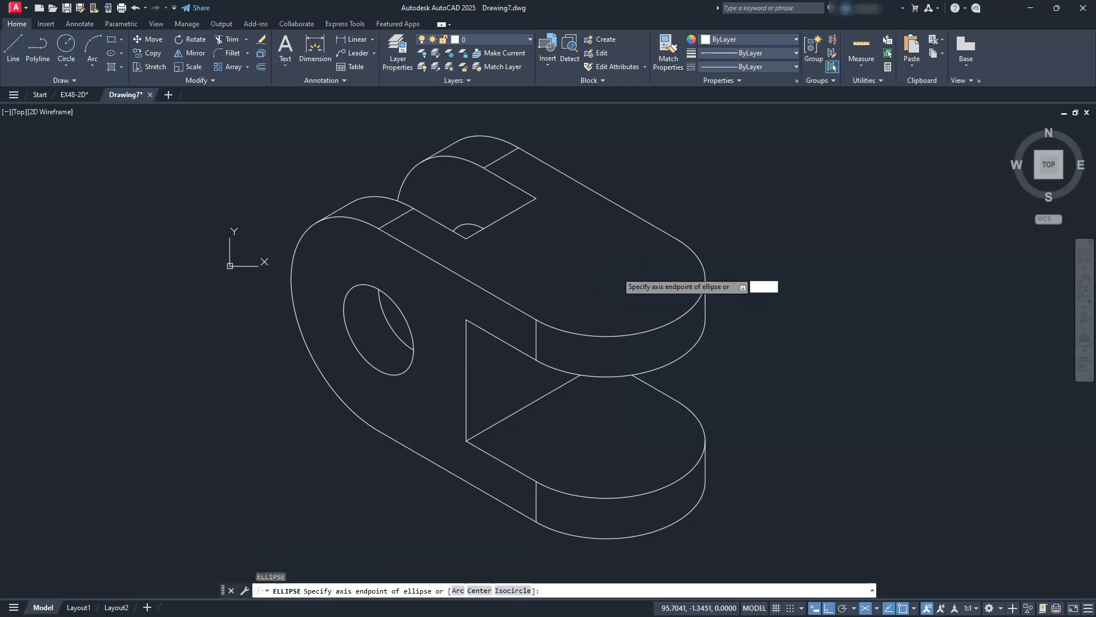
key(Return)
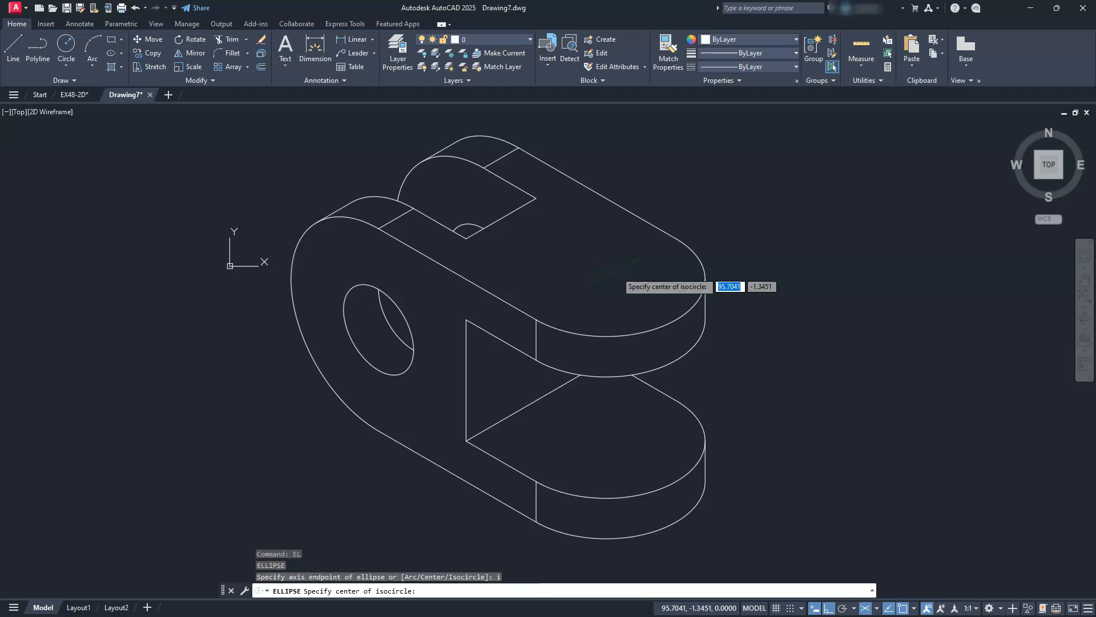
click(606, 279)
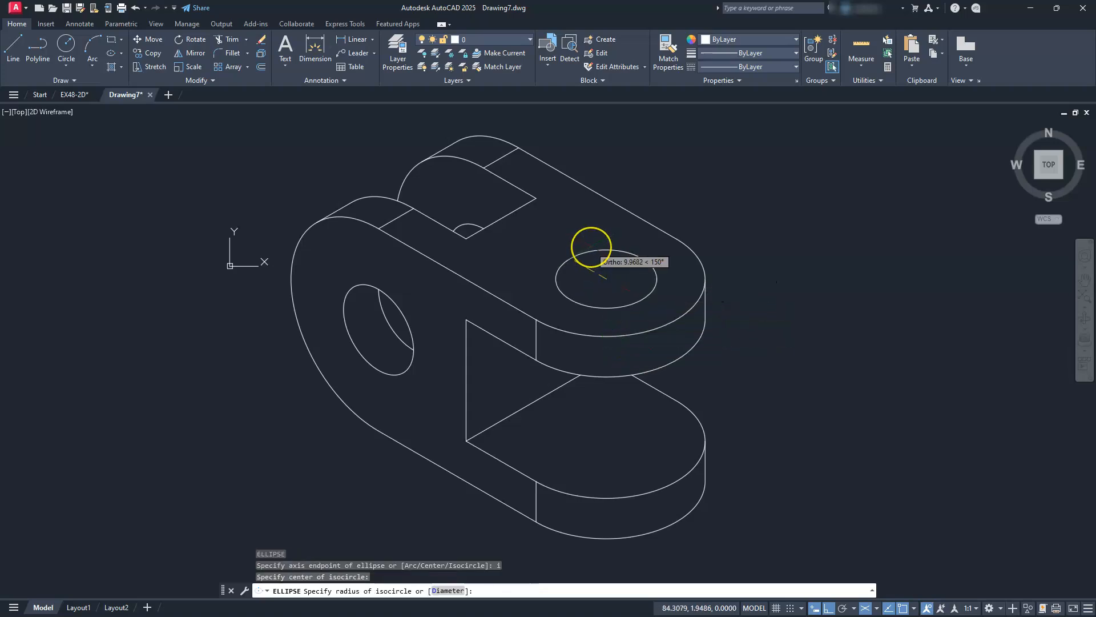
text(d)
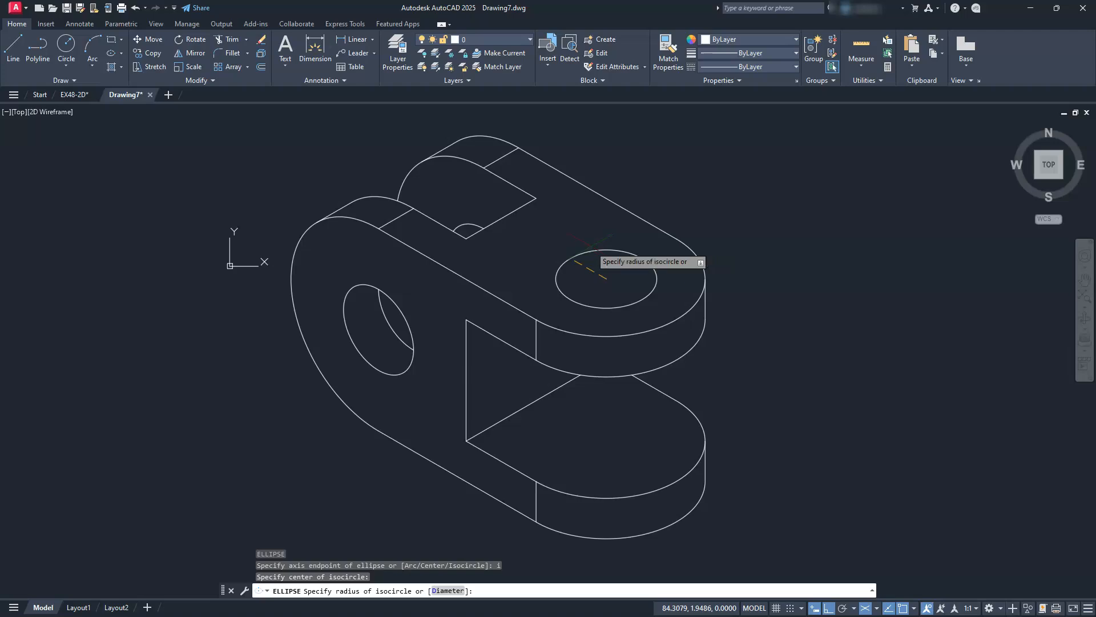
key(Return)
text(20)
key(Return)
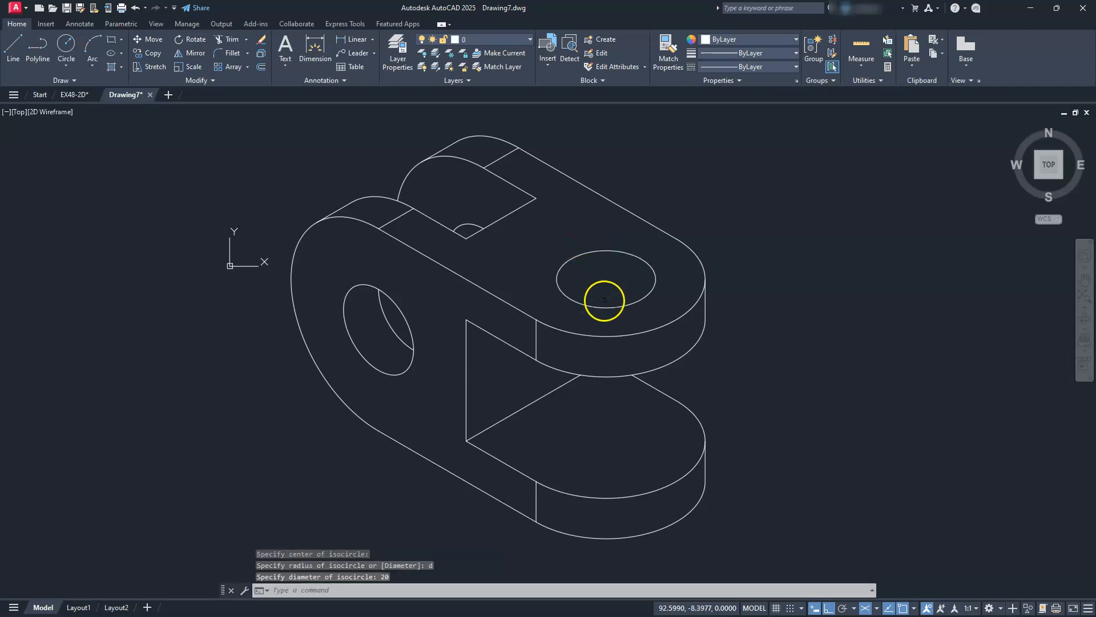
Copy the new isocircle down by the upper plate's thickness, from the top to the bottom of its short vertical edge
text(co)
key(Return)
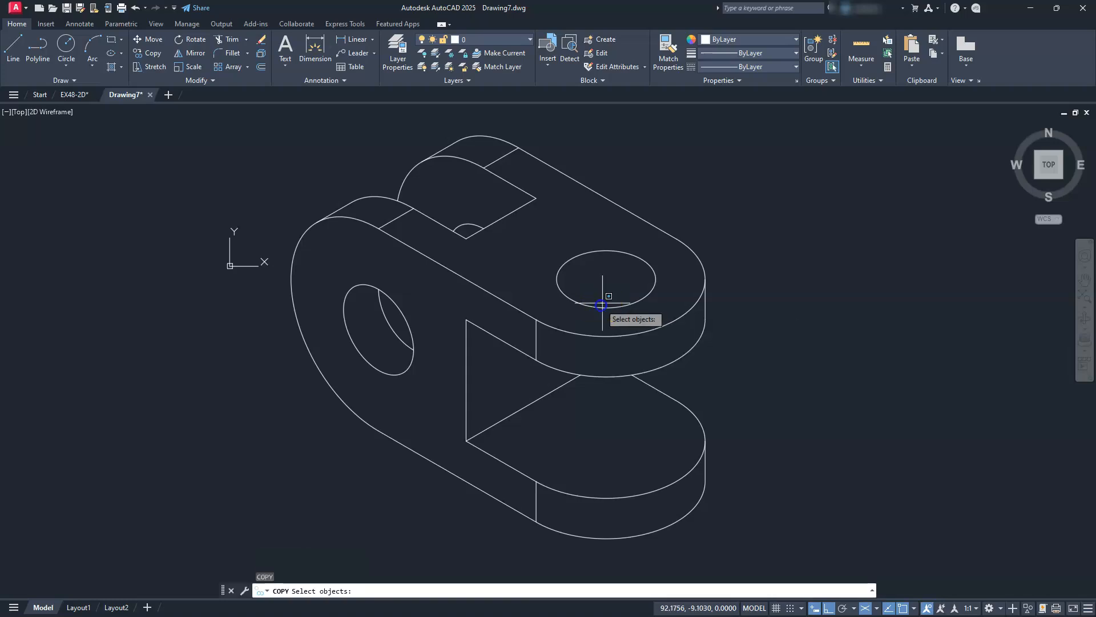
drag(604, 306, 590, 316)
key(Return)
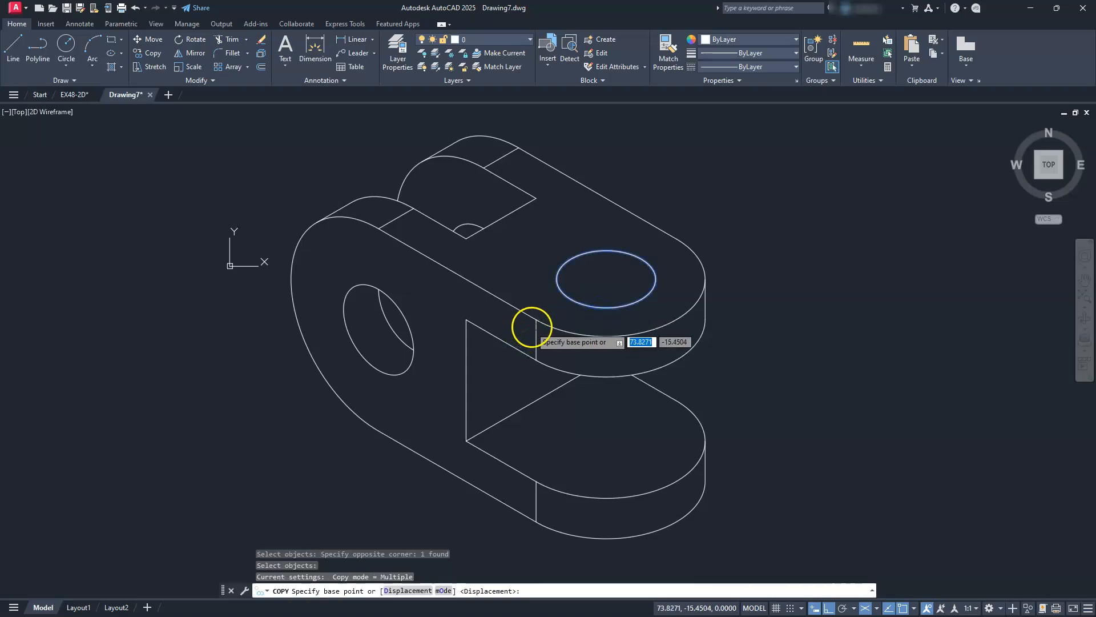
click(535, 324)
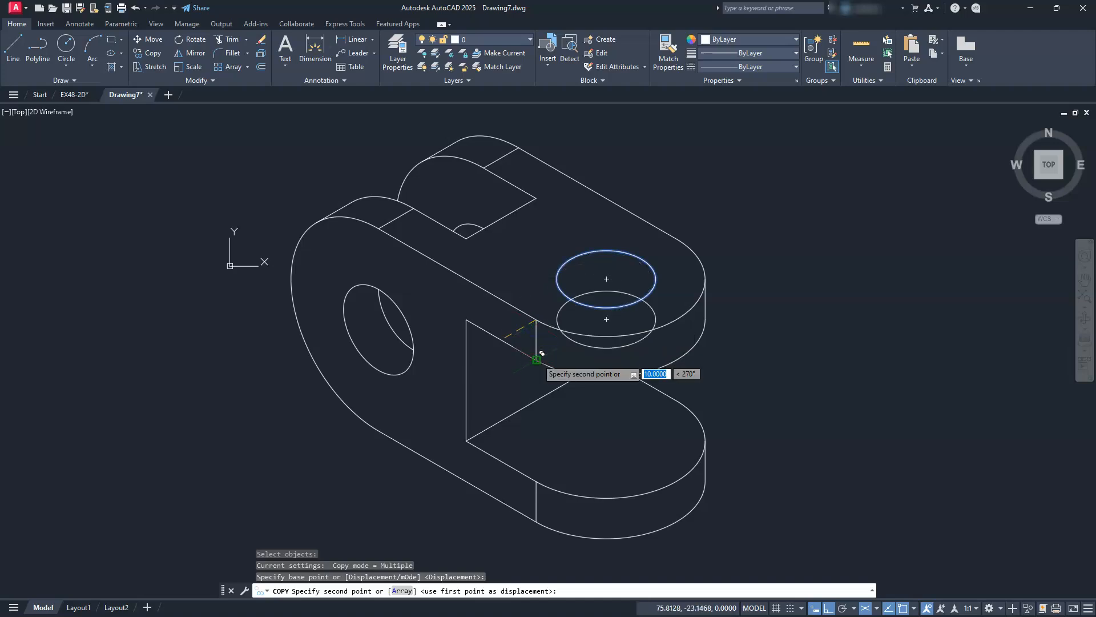
click(537, 360)
key(Escape)
key(Escape)
key(Escape)
key(Escape)
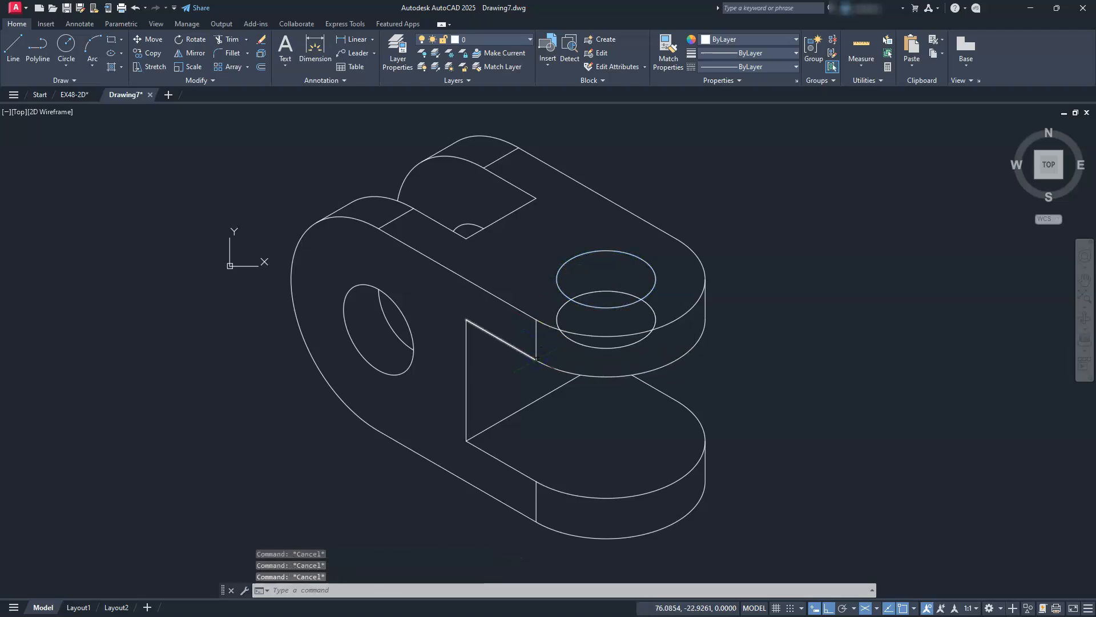
Trim the copied isocircle's portion outside the upper hole, leaving only the arc inside it
text(tr)
key(Return)
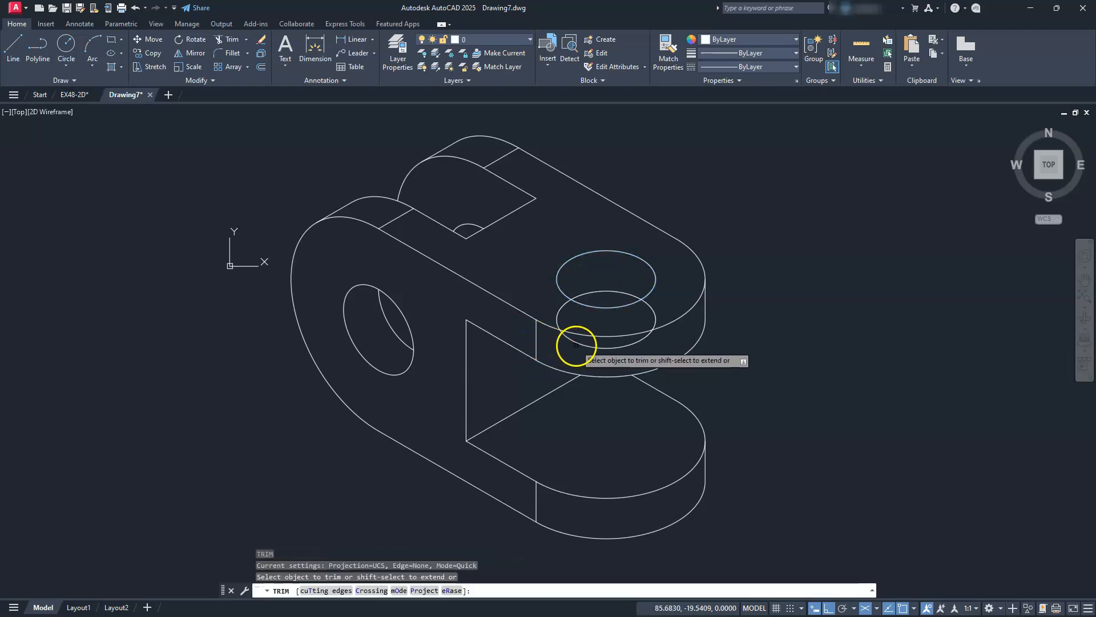
click(577, 345)
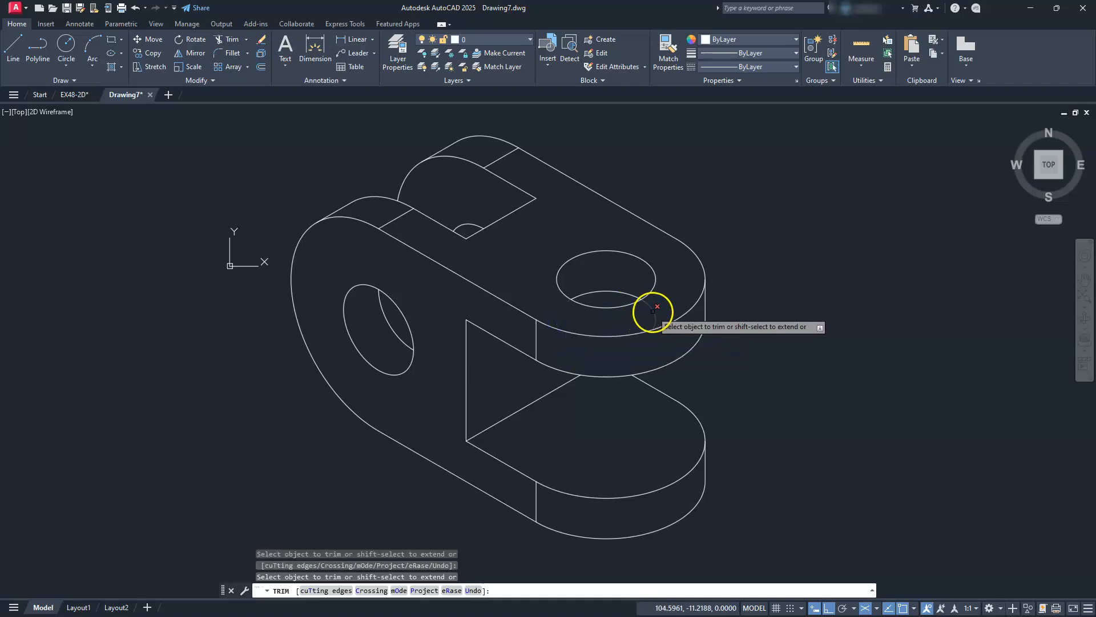
key(Escape)
key(Escape)
key(Escape)
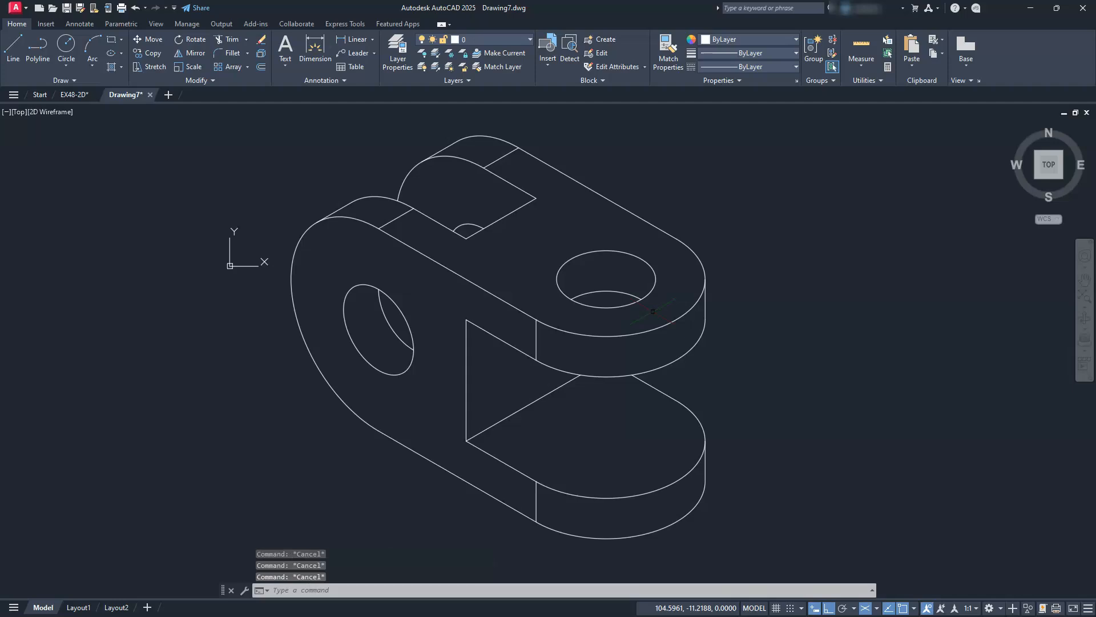
Copy the upper plate's hole and its inner arc to the lower plate, using the matching top corners of the vertical edges
click(615, 232)
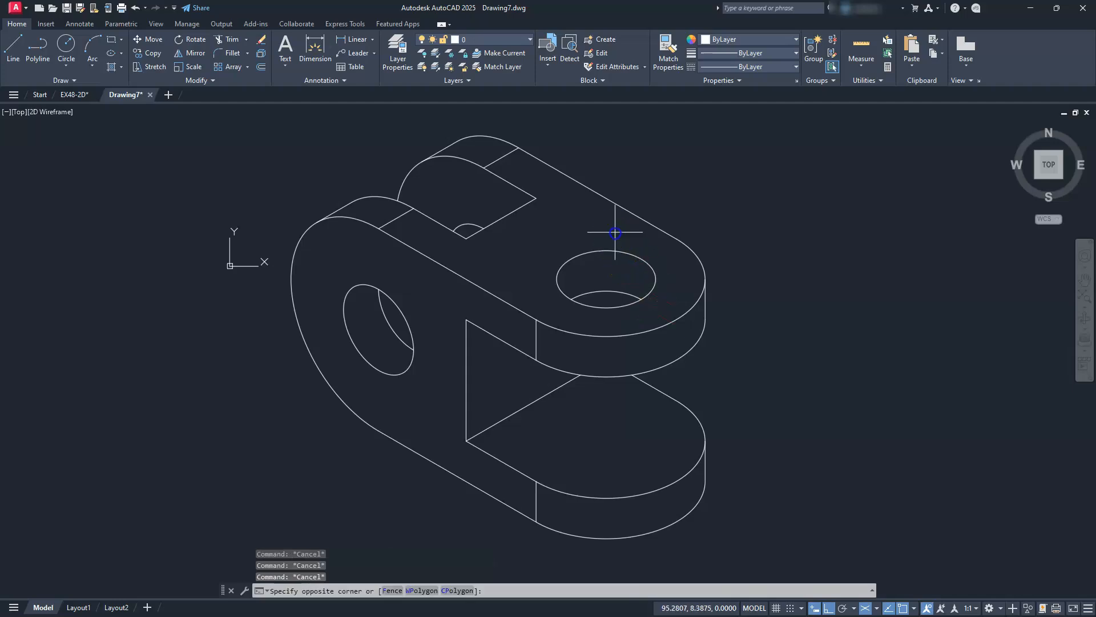
click(592, 297)
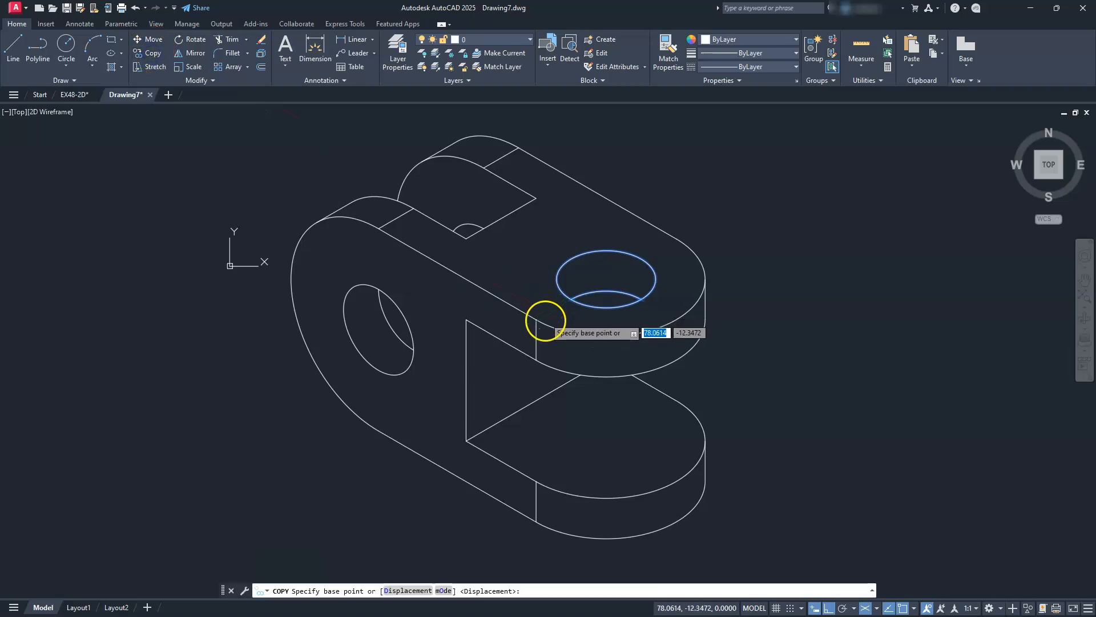
click(536, 320)
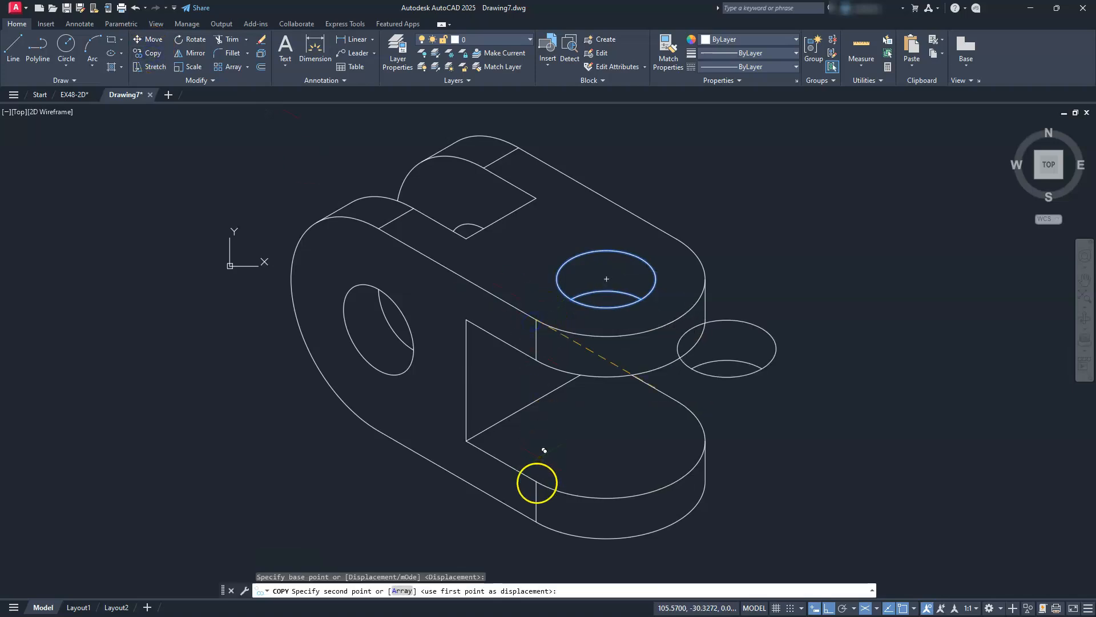
click(536, 482)
key(Escape)
key(Escape)
key(Escape)
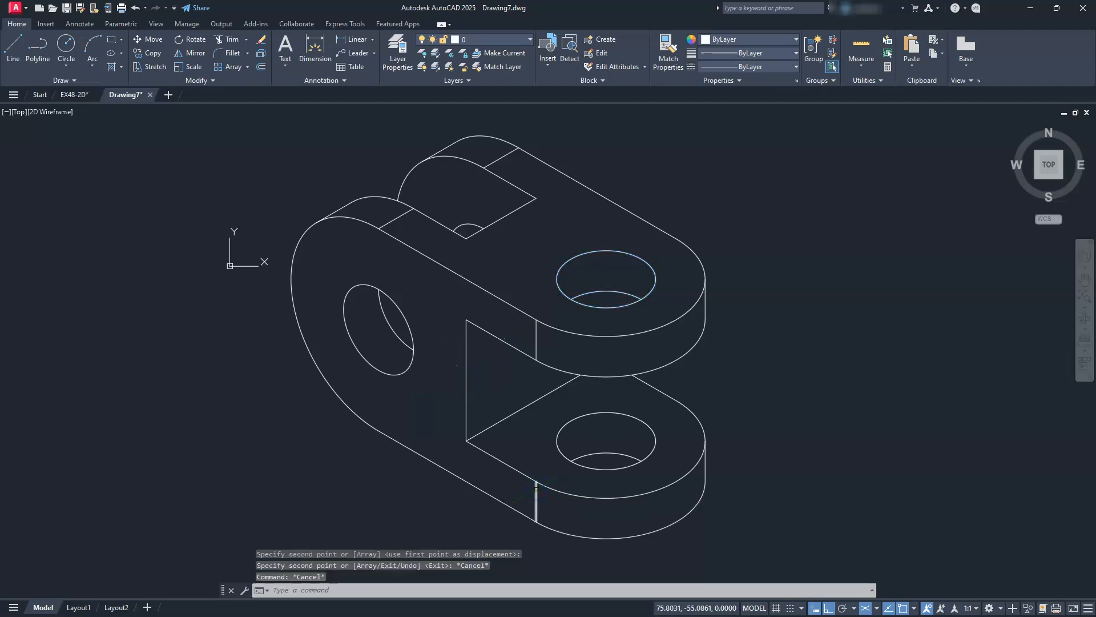
mouse_move(548, 379)
middle_down()
mouse_move(600, 362)
mouse_move(597, 396)
middle_up()
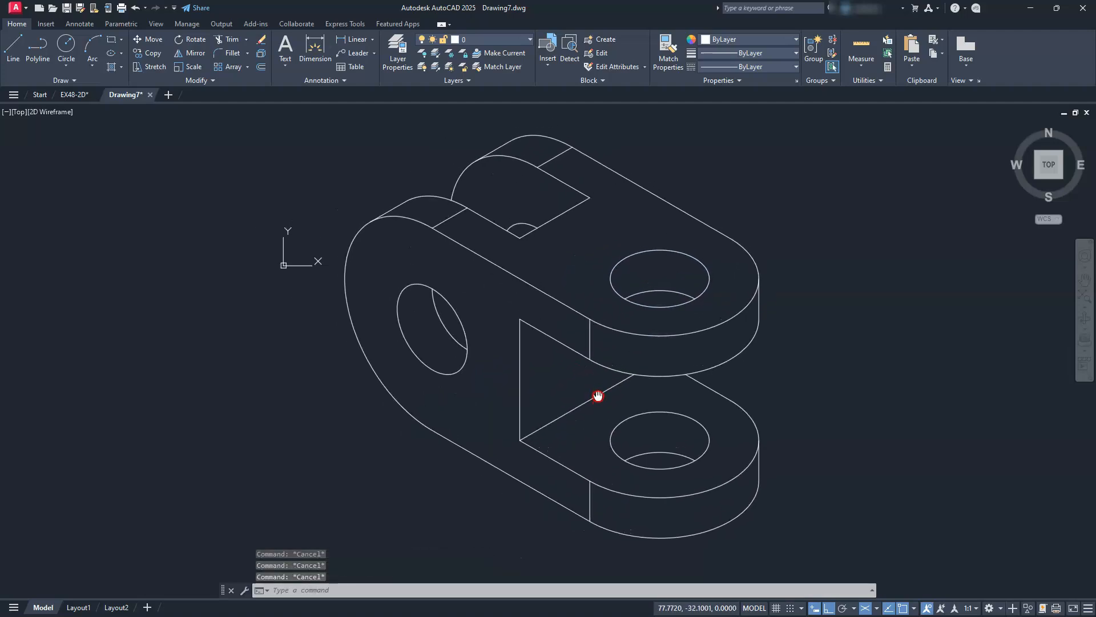
click(552, 455)
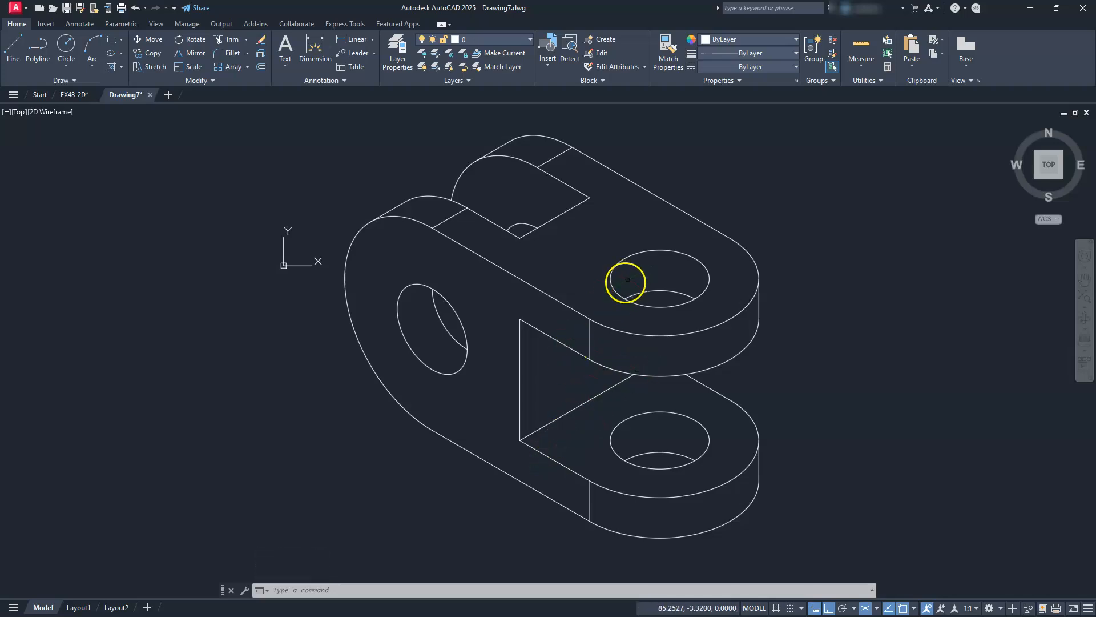